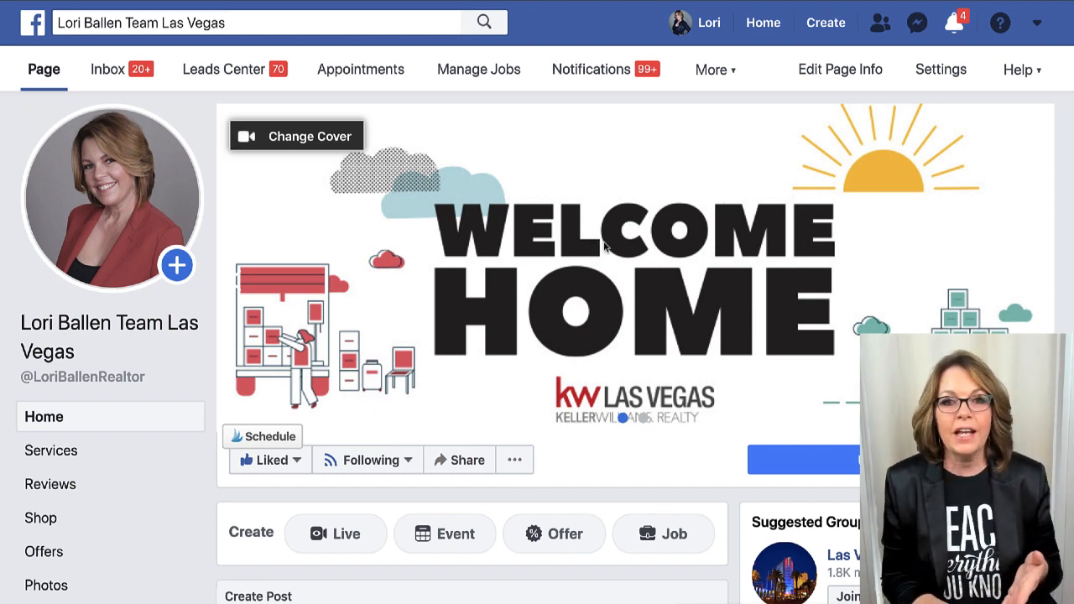
Scroll through the business Page's timeline and back to the top.
scroll(601, 260, down, 1)
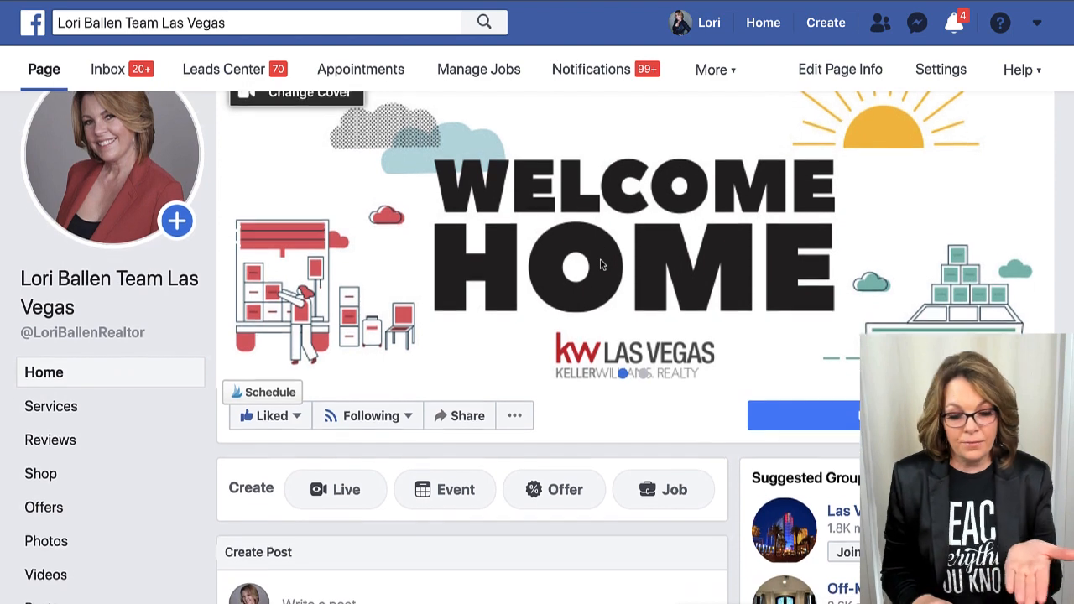
scroll(600, 265, down, 1)
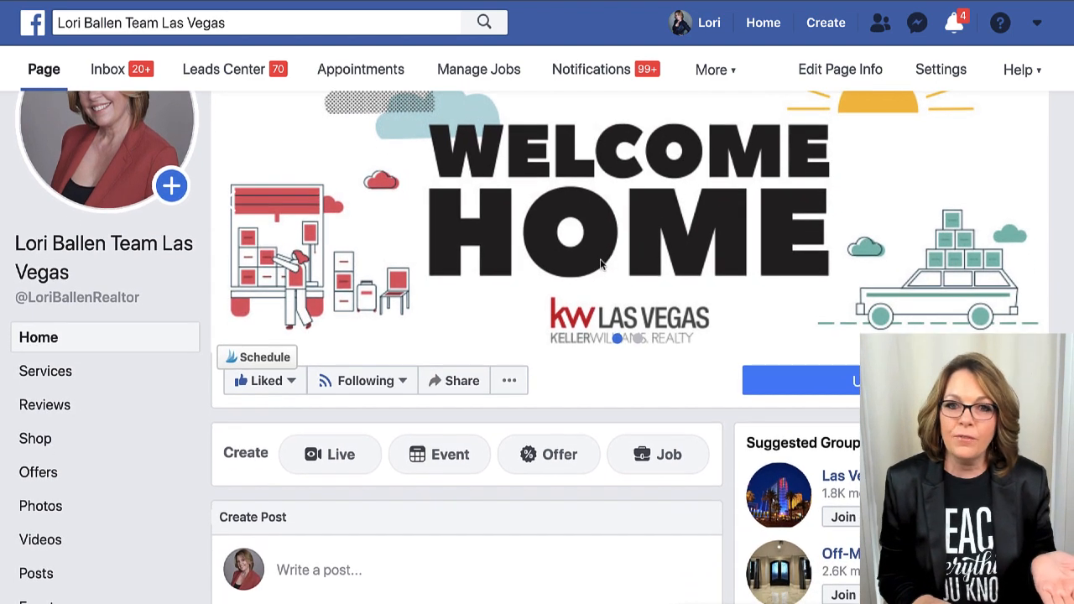
scroll(601, 265, up, 1)
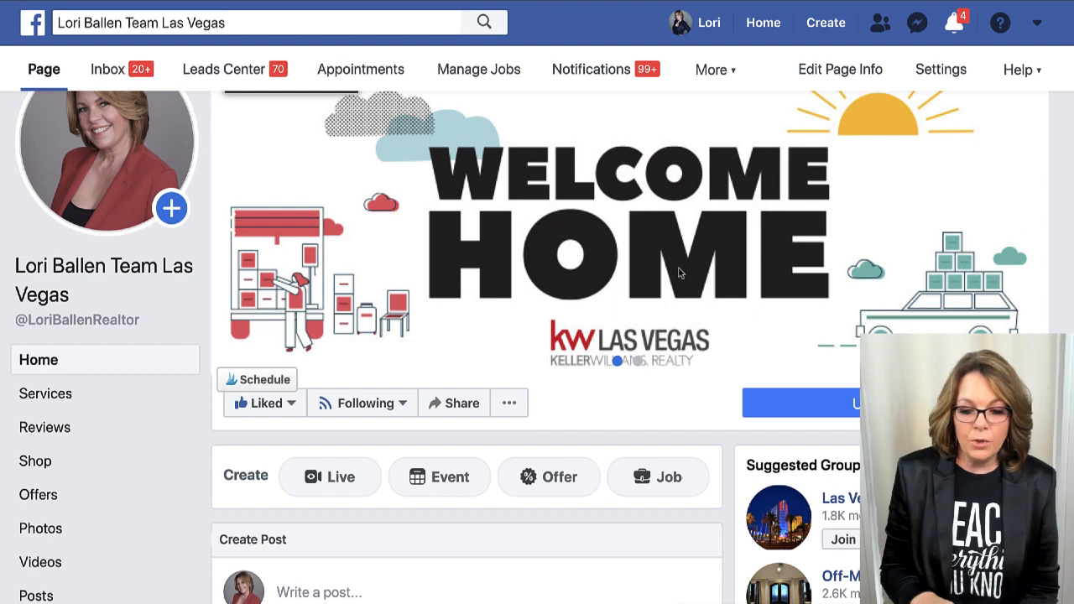
scroll(565, 293, down, 1)
scroll(566, 293, down, 1)
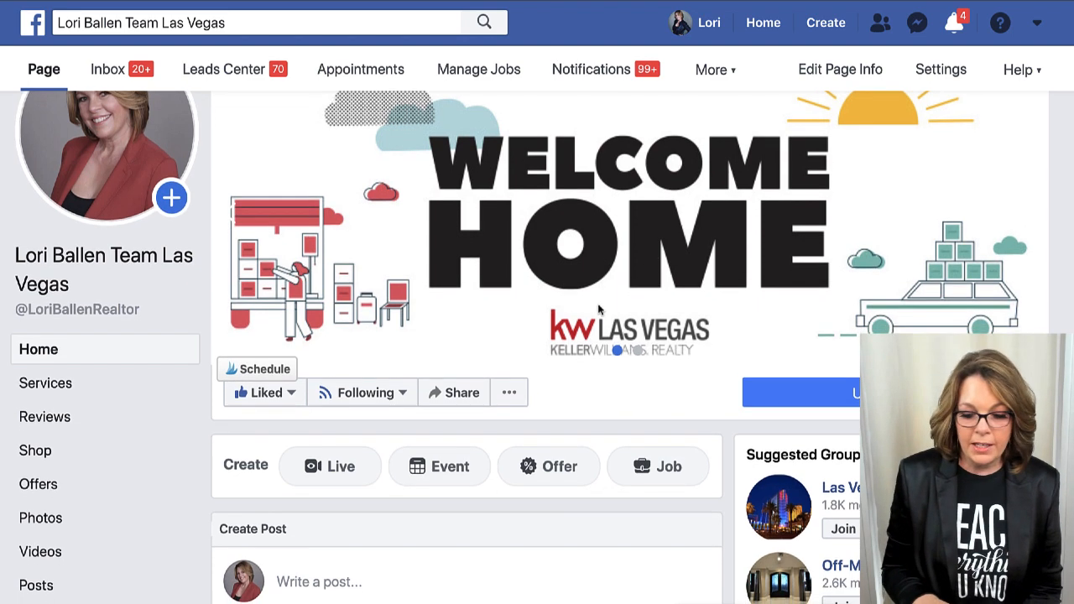
mouse_move(856, 394)
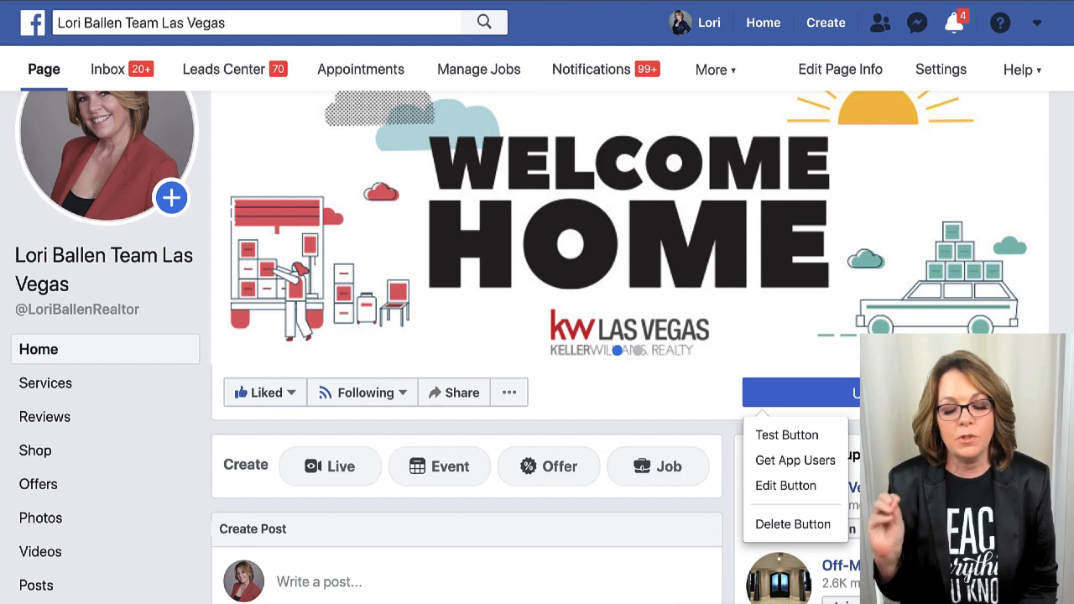
scroll(537, 336, down, 2)
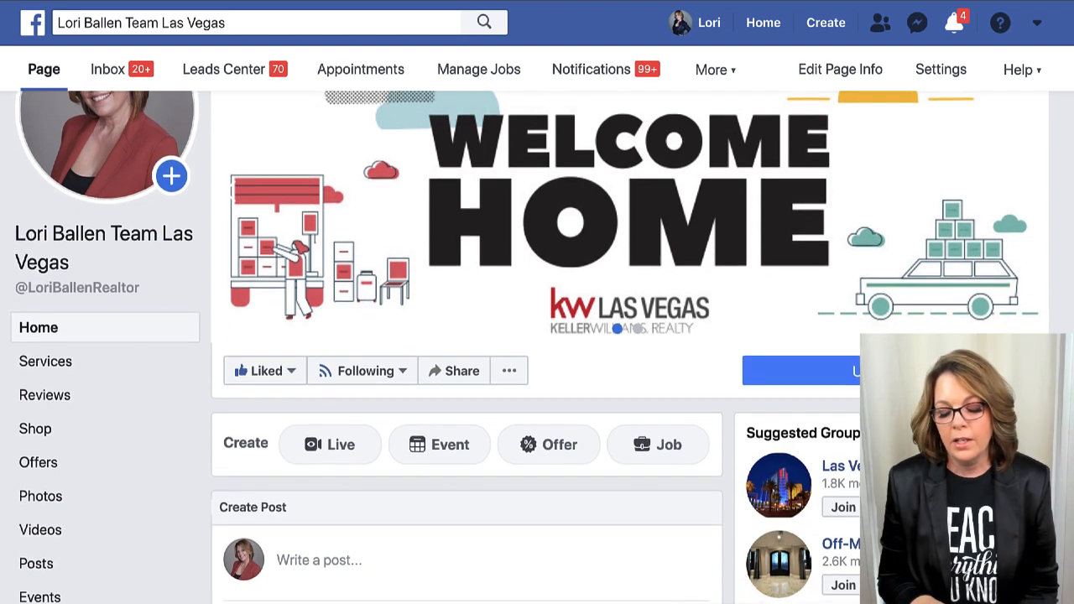
scroll(537, 302, up, 3)
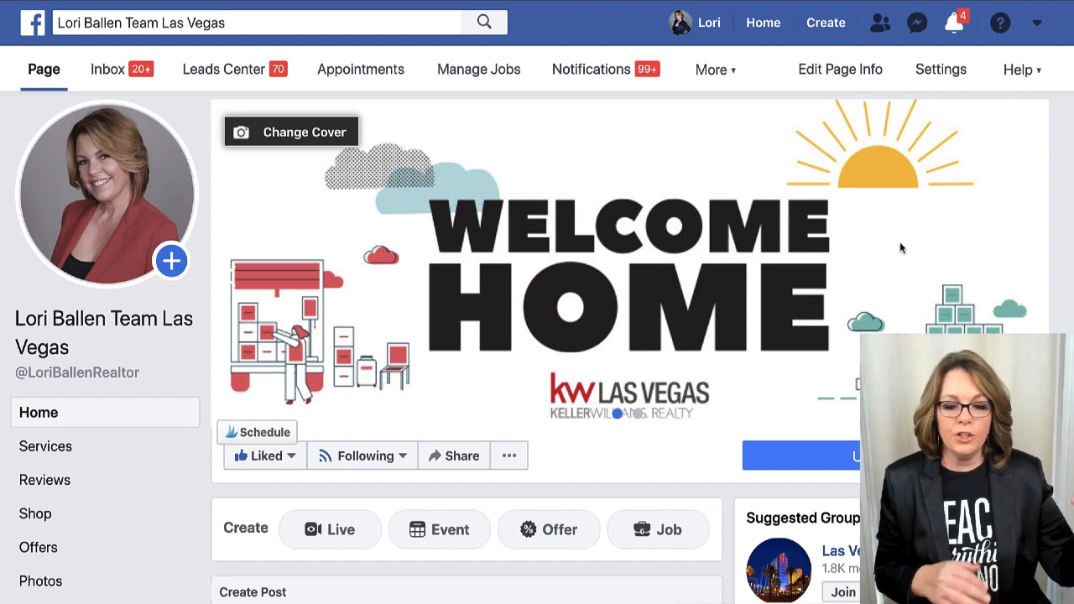
Switch to the personal profile and scroll its timeline, returning to the mountain-view cover and intro.
click(715, 22)
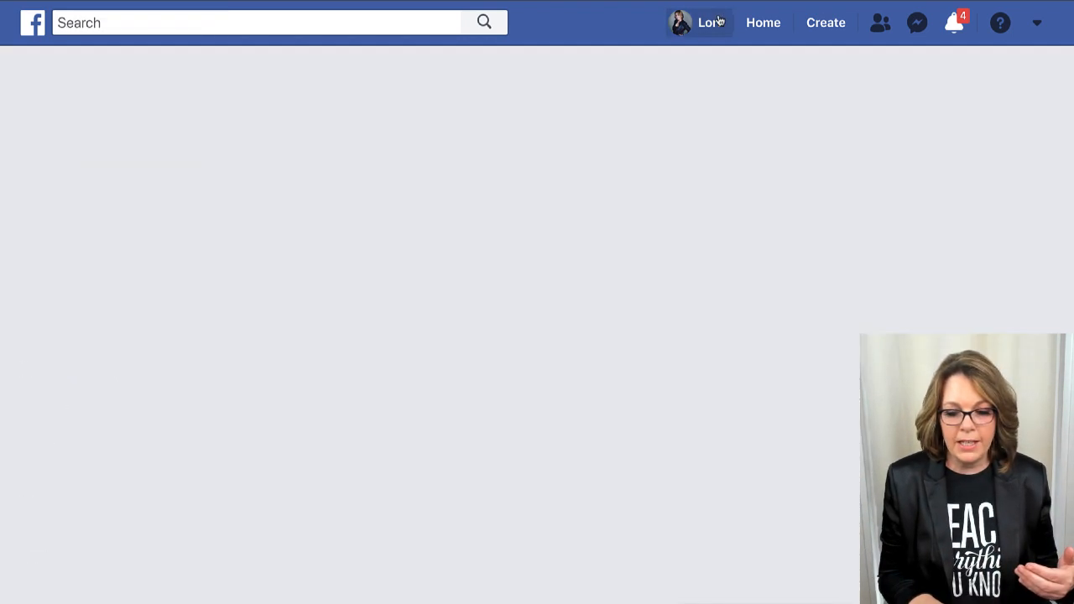
scroll(528, 367, down, 3)
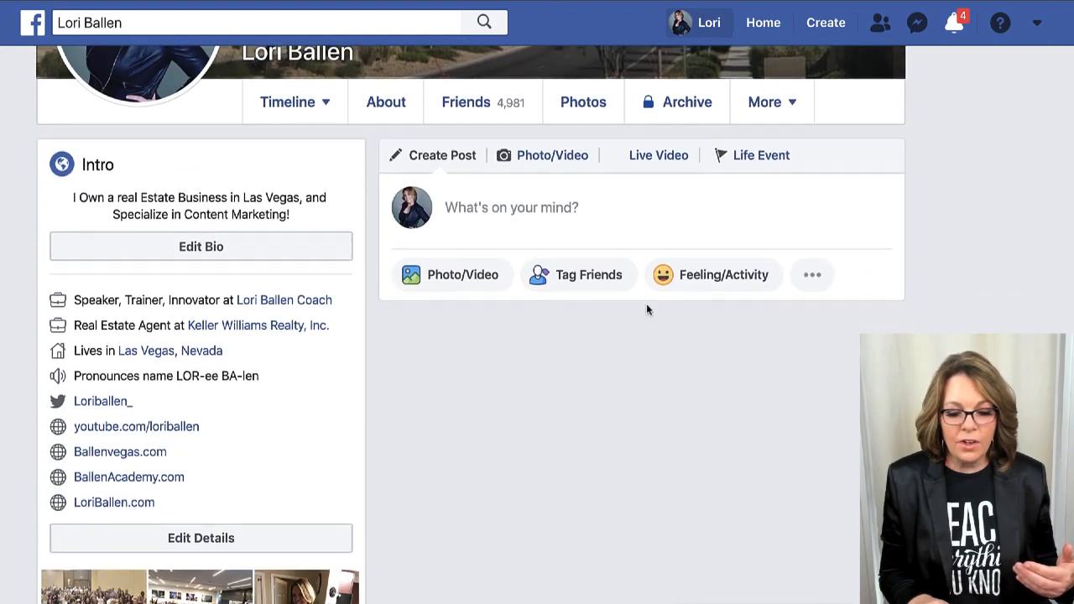
scroll(591, 412, down, 1)
scroll(591, 417, down, 15)
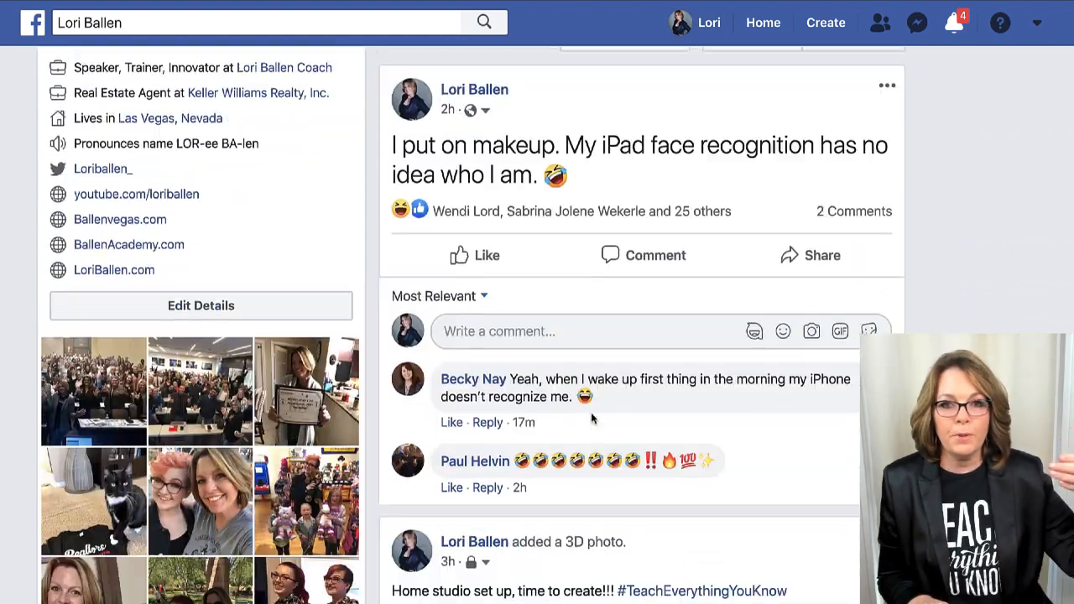
scroll(591, 412, down, 3)
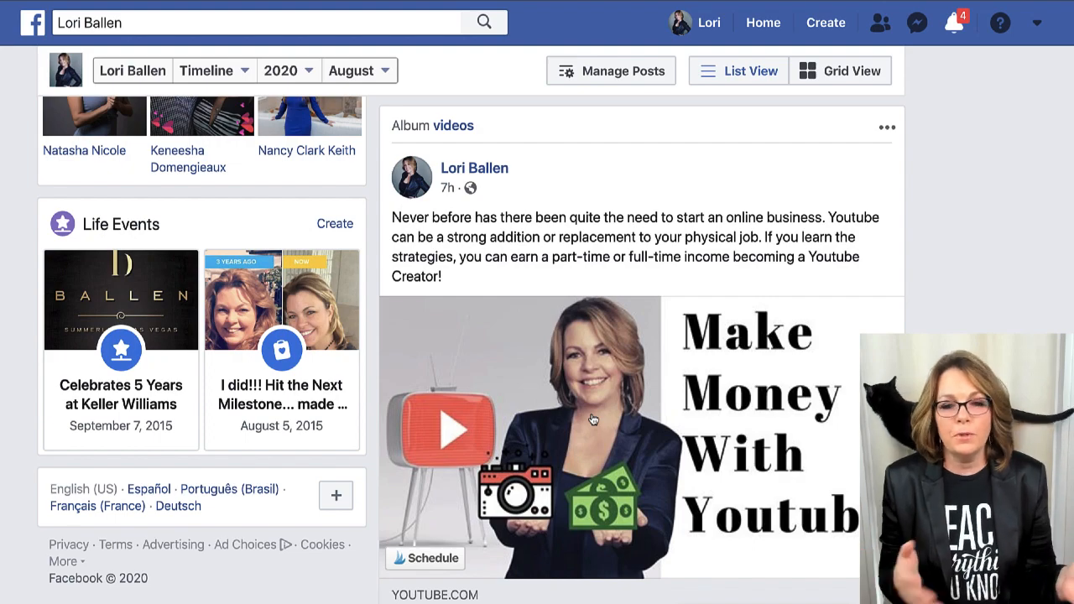
scroll(593, 420, up, 20)
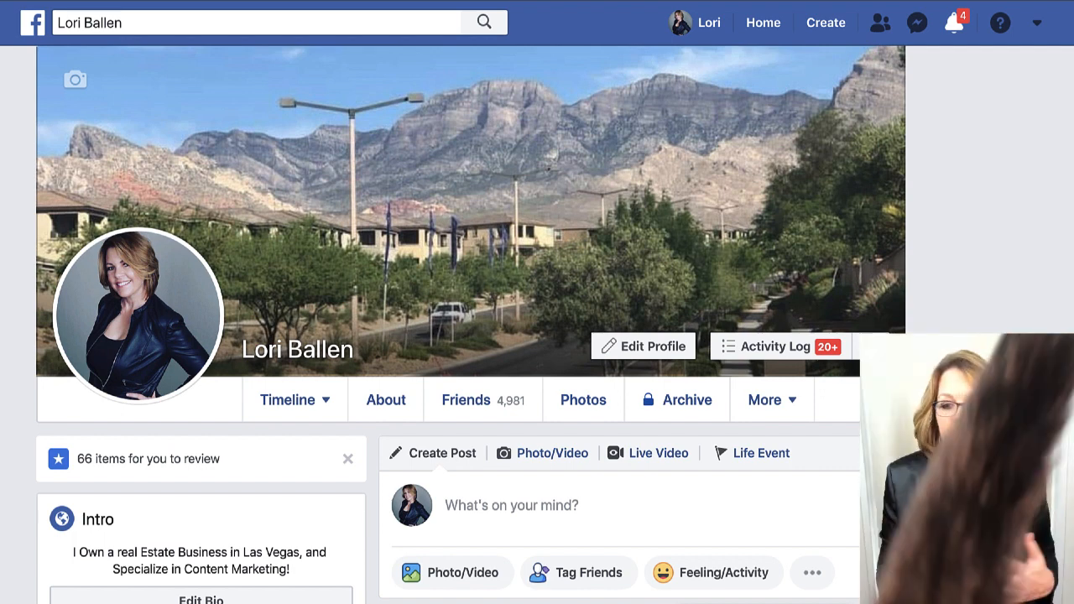
Choose Page from the Create menu to reach the Business or Brand and Community page types.
click(824, 27)
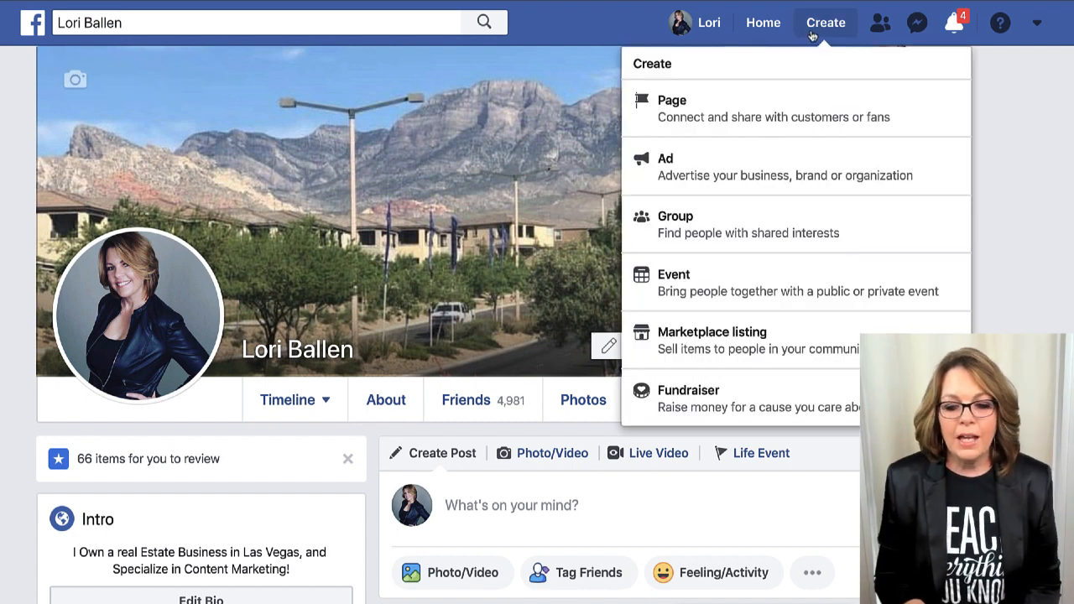
click(773, 109)
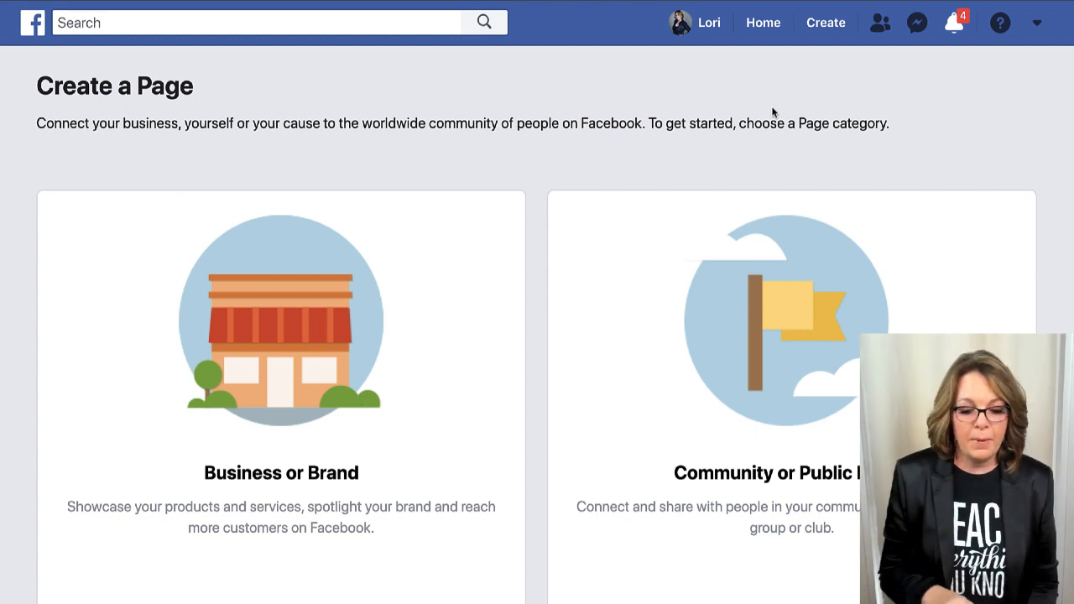
mouse_move(372, 382)
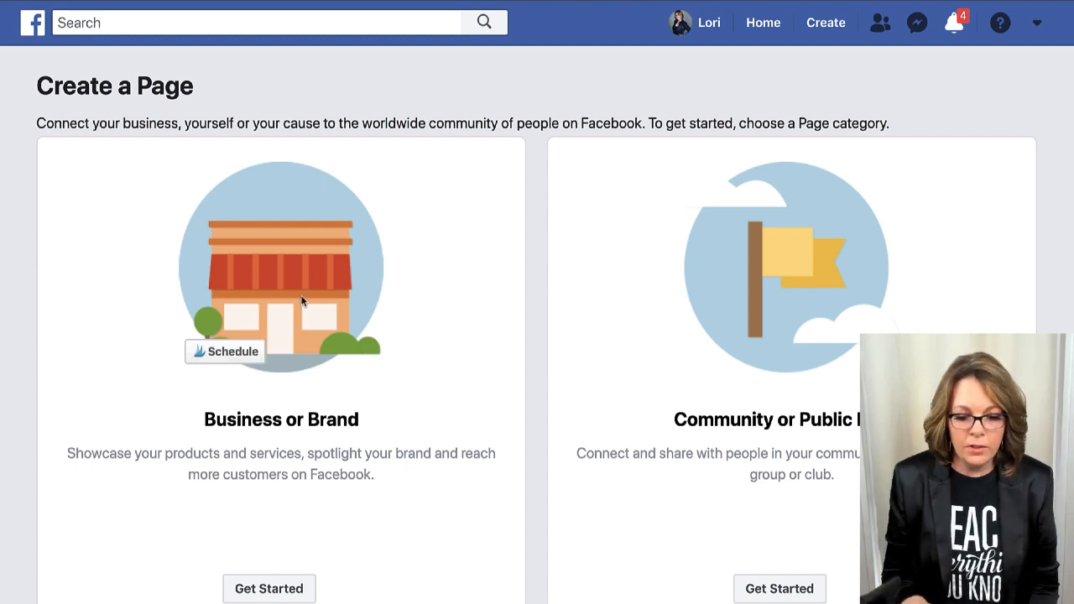
Pick the Business or Brand page type and enter 'Summerlin Life' as the Page name.
click(287, 591)
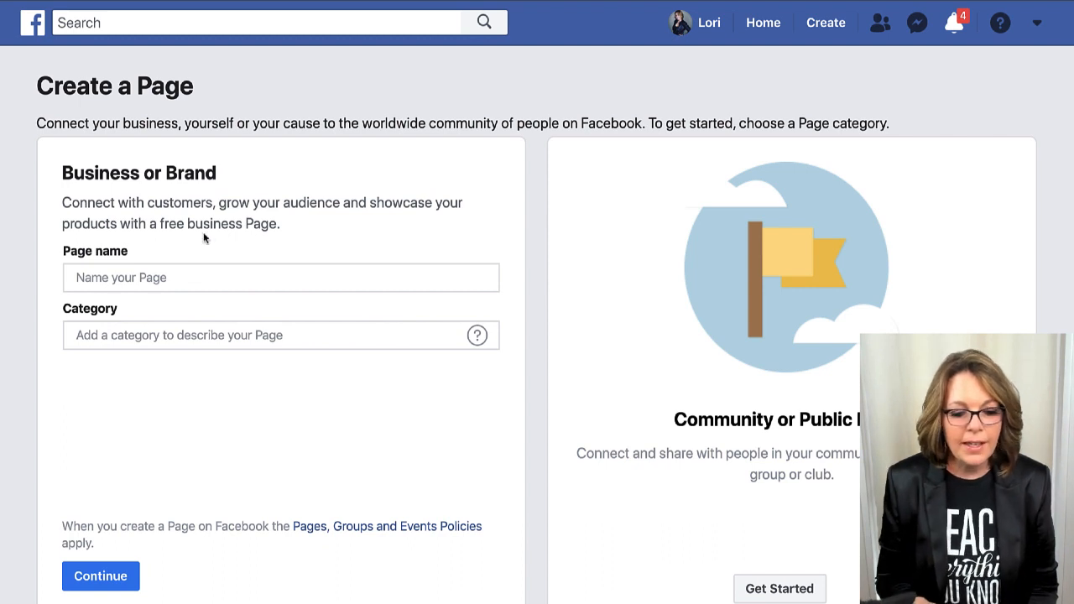
click(187, 278)
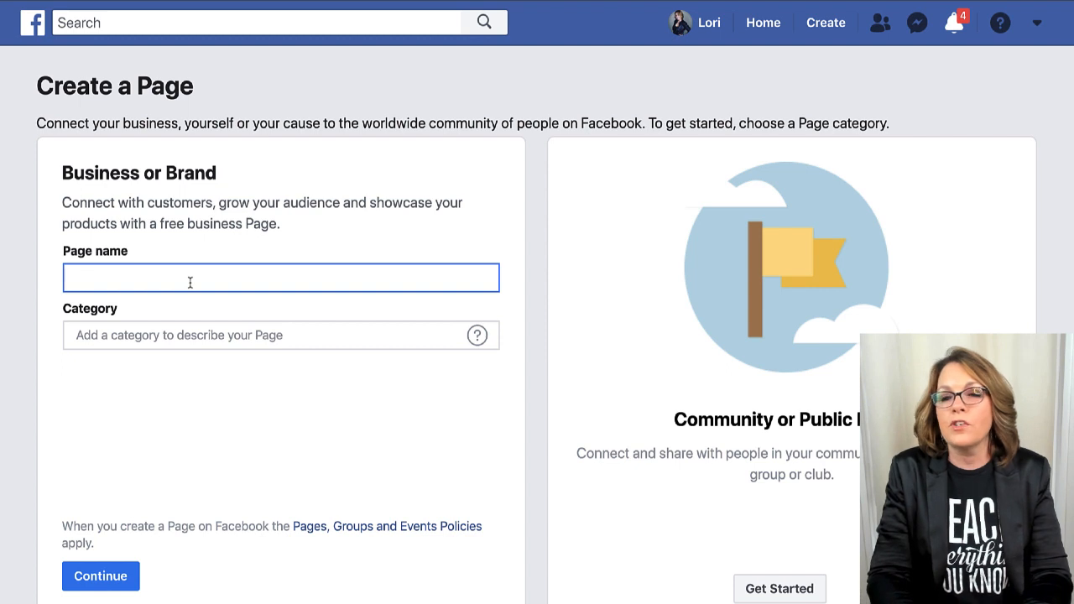
text(sun)
key(BackSpace)
key(BackSpace)
key(BackSpace)
text(S)
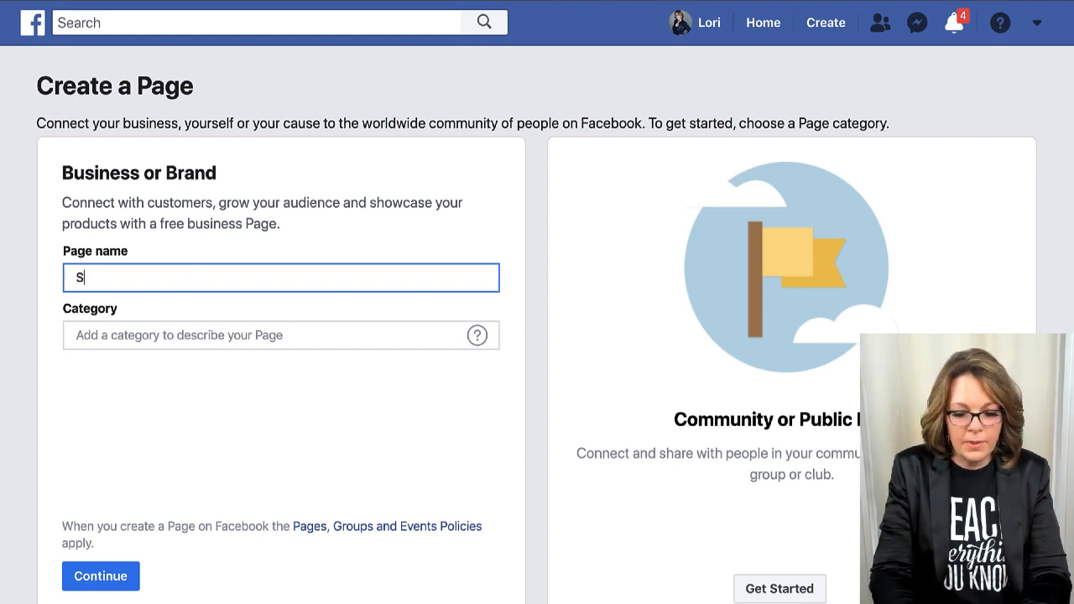
text(ummerlin)
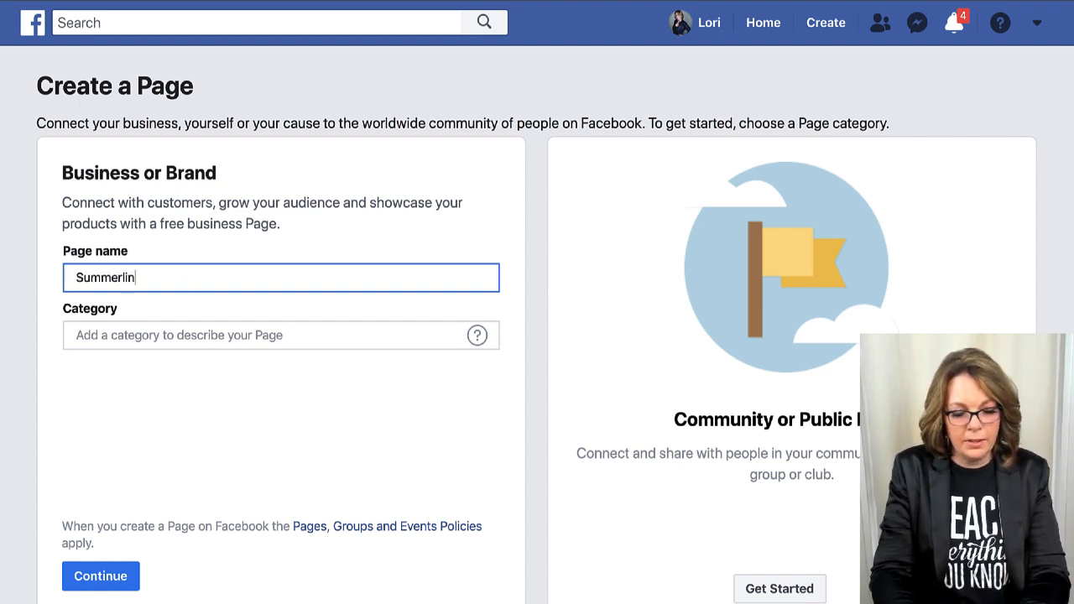
text( Liv)
key(BackSpace)
key(BackSpace)
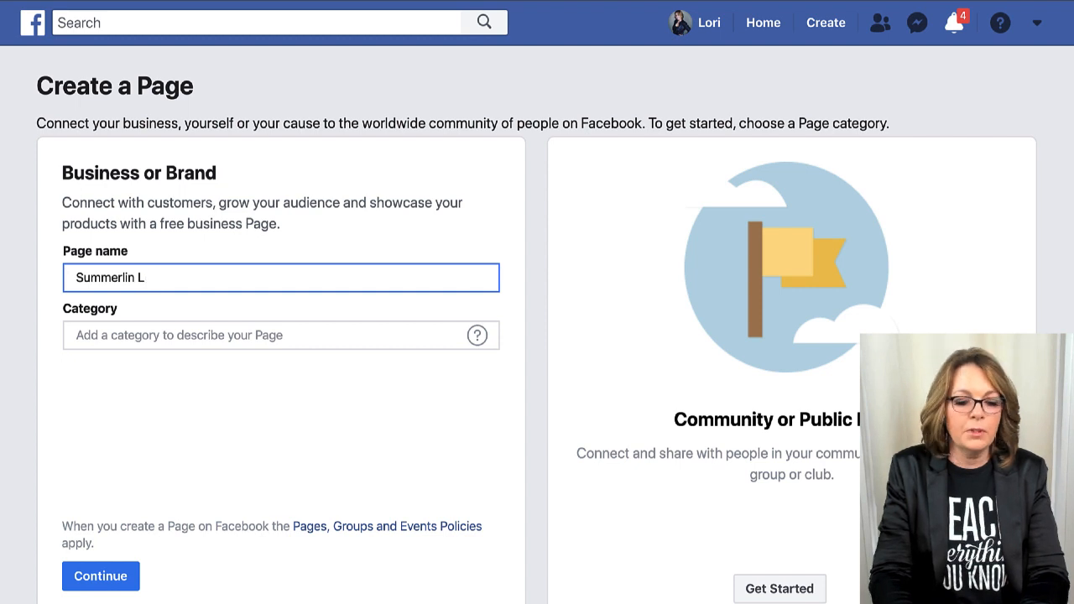
text(ife)
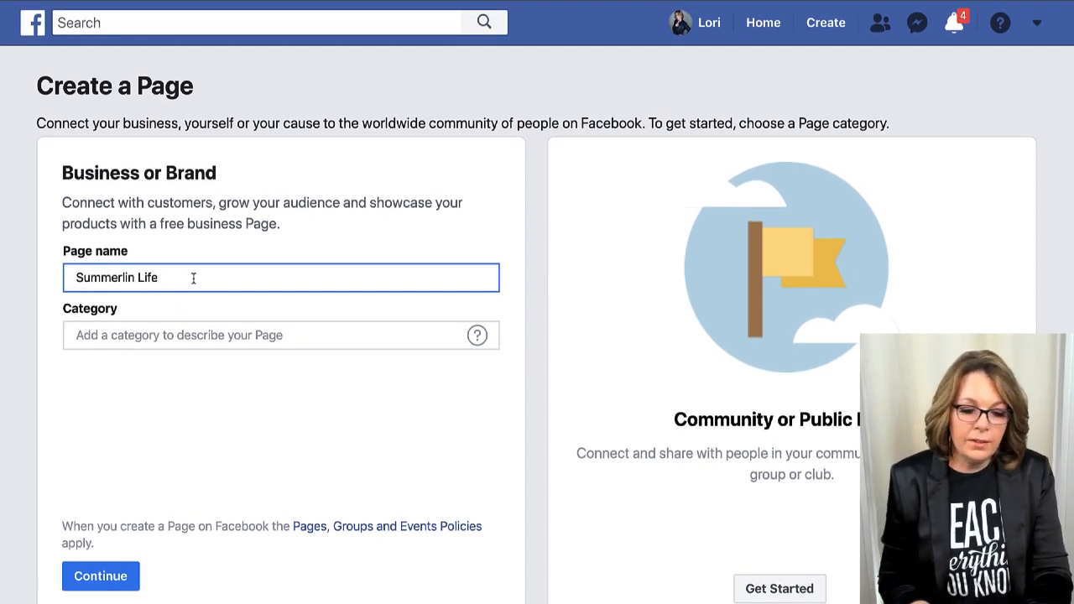
Revise the Page name to 'Summerlin Real Estate, Local Events'.
click(256, 298)
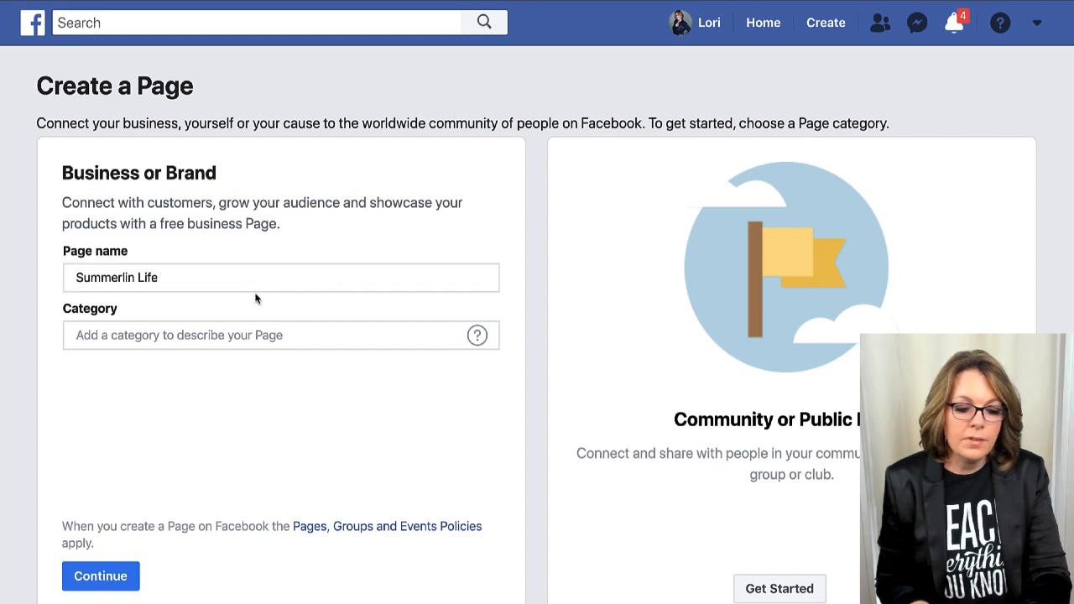
click(149, 278)
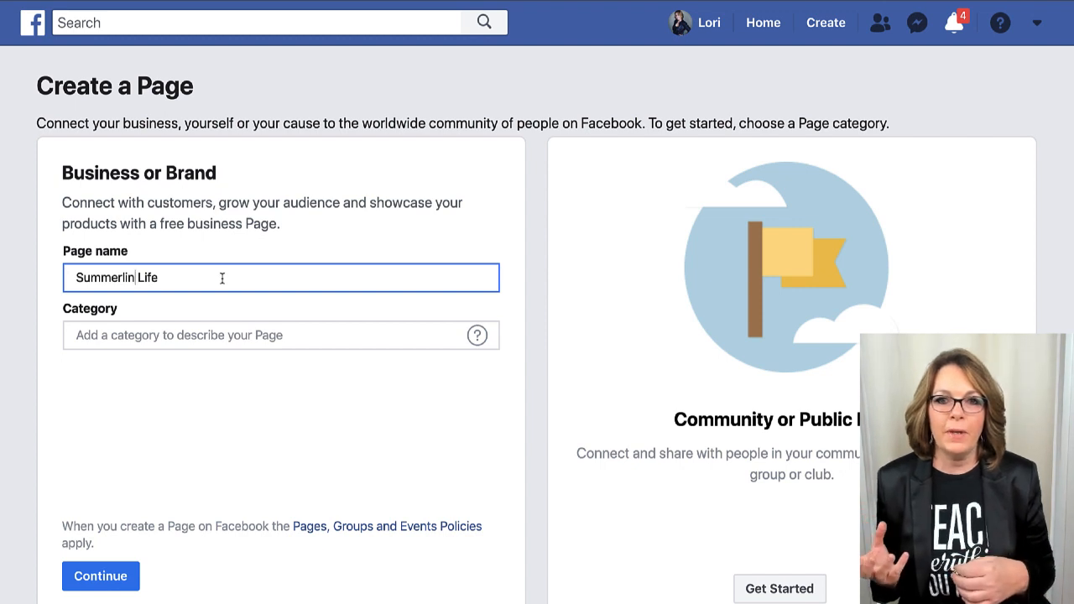
click(138, 278)
text(Real Estate )
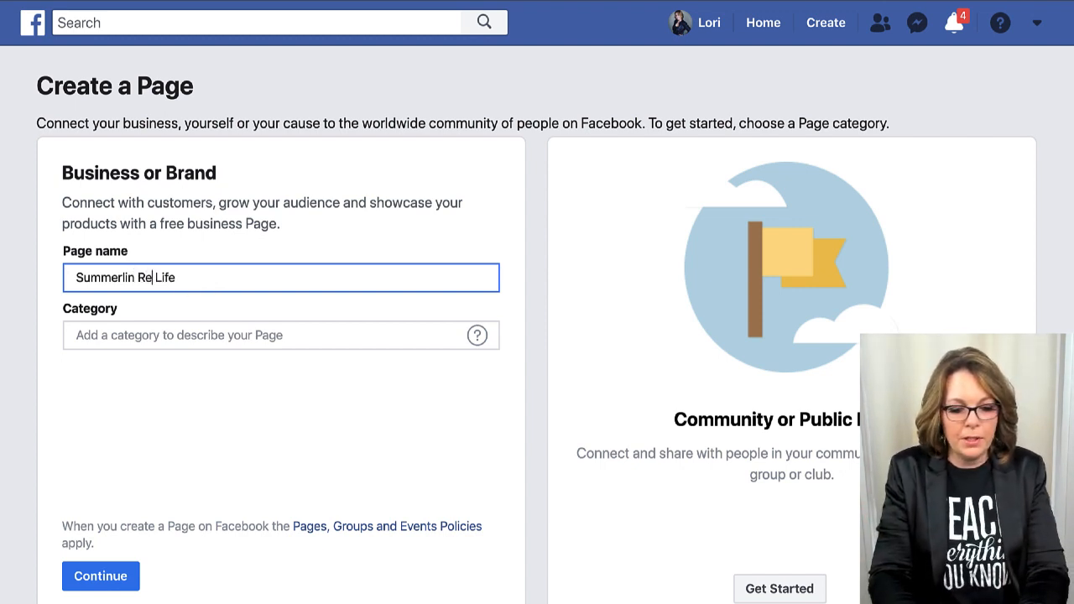
text(and)
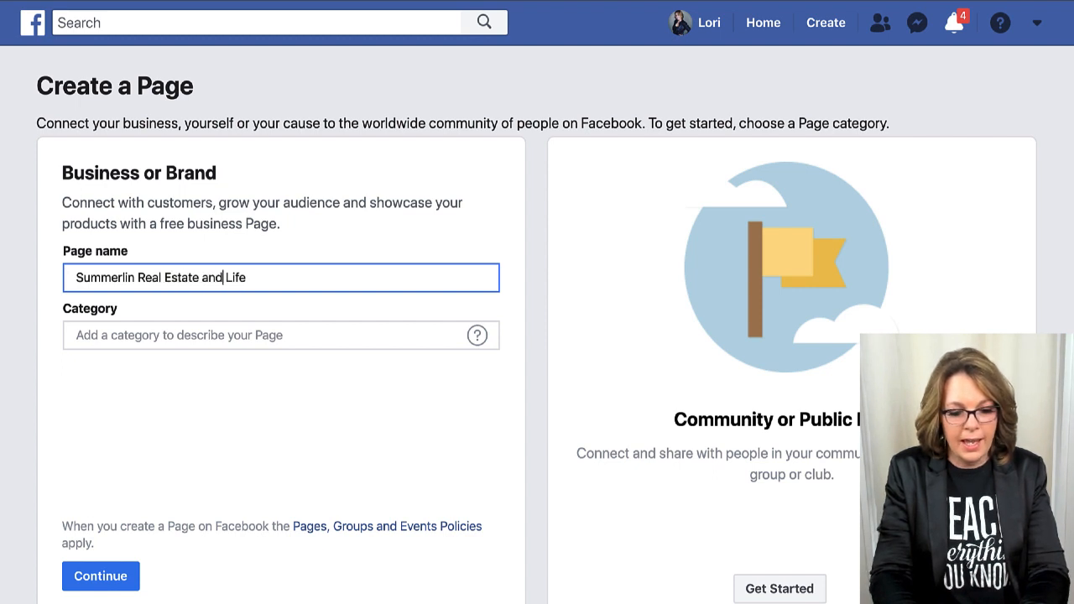
click(305, 283)
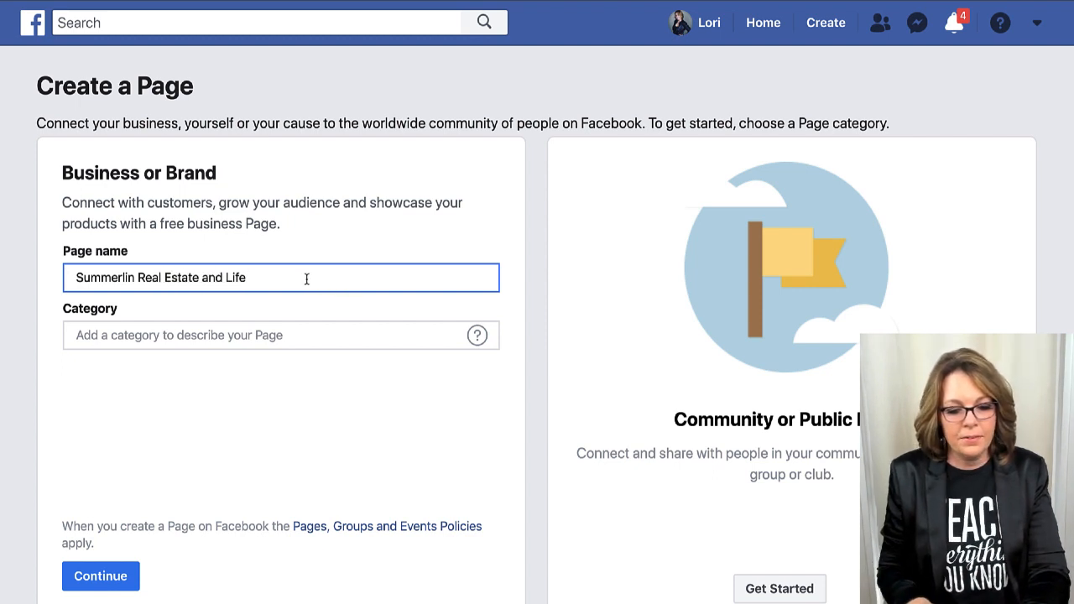
drag(226, 278, 268, 278)
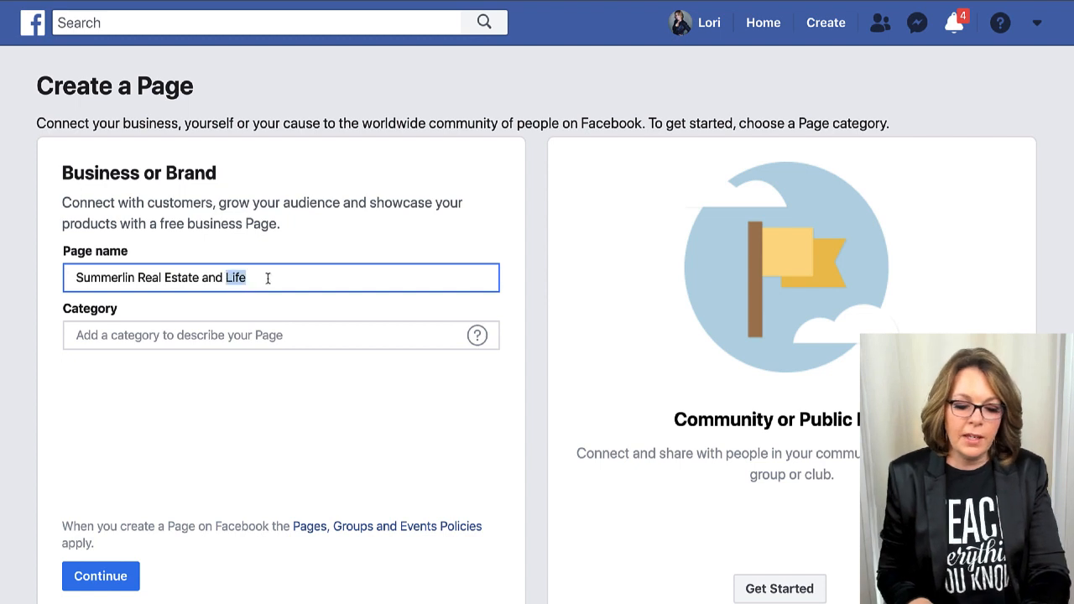
text(Events)
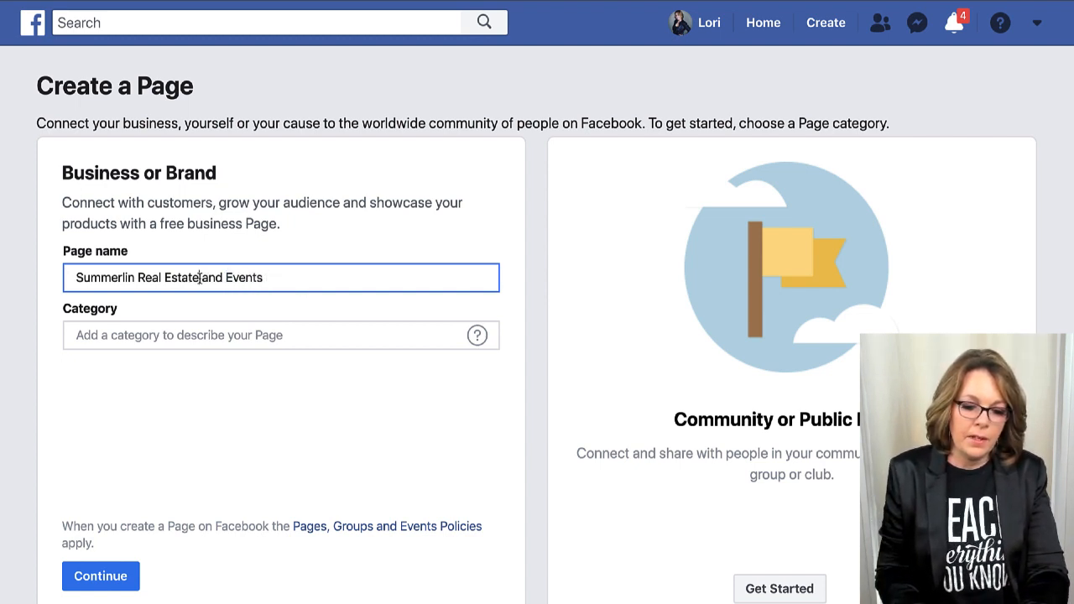
drag(198, 278, 335, 282)
key(BackSpace)
key(BackSpace)
text(e, Local)
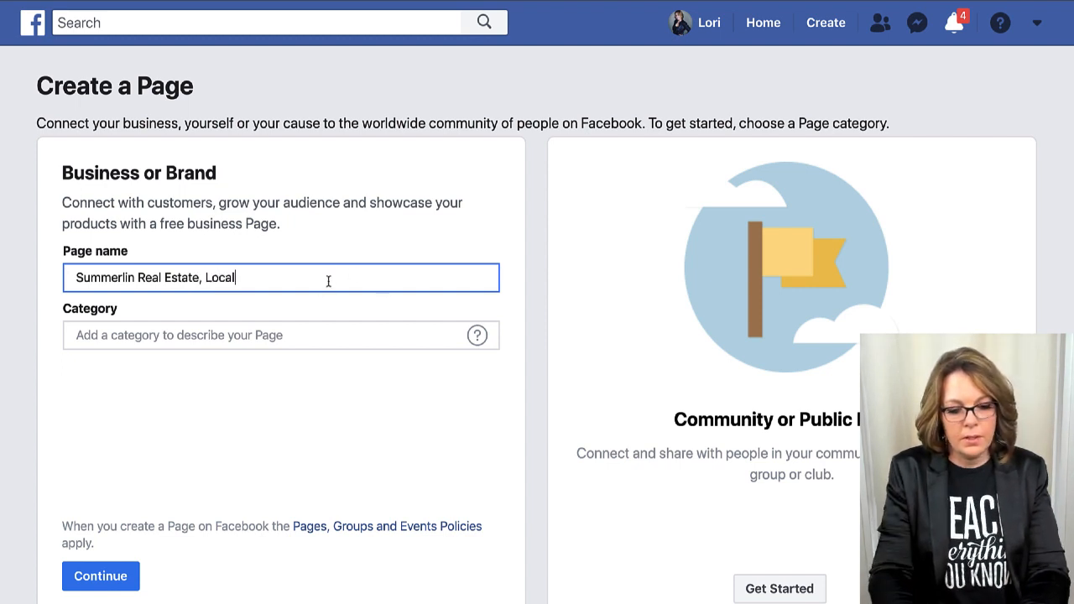
text( Events)
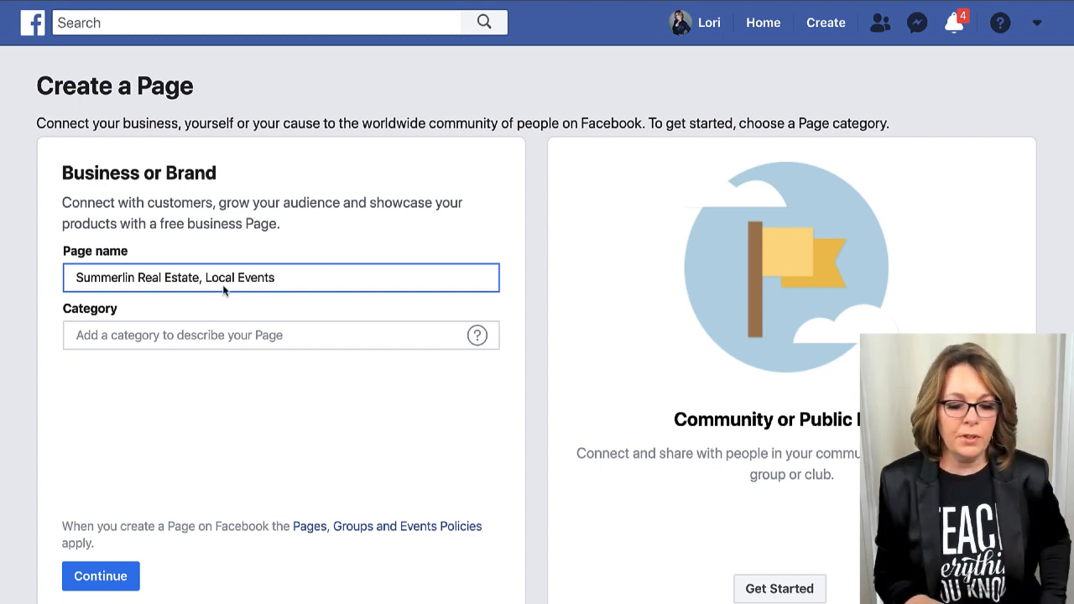
Set the Page category to Real Estate Agent.
click(217, 336)
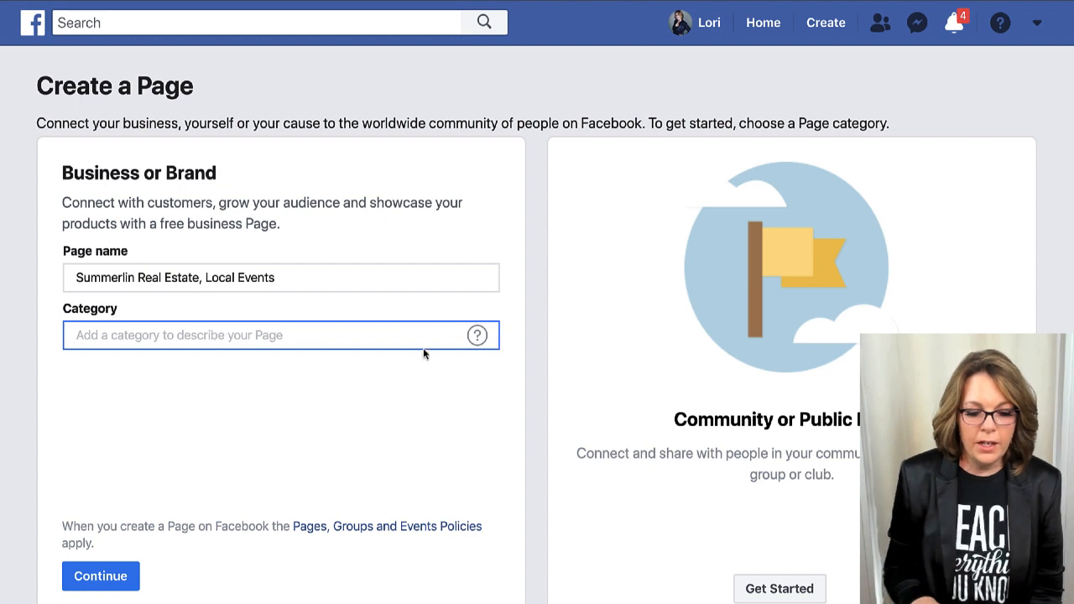
text(Real E)
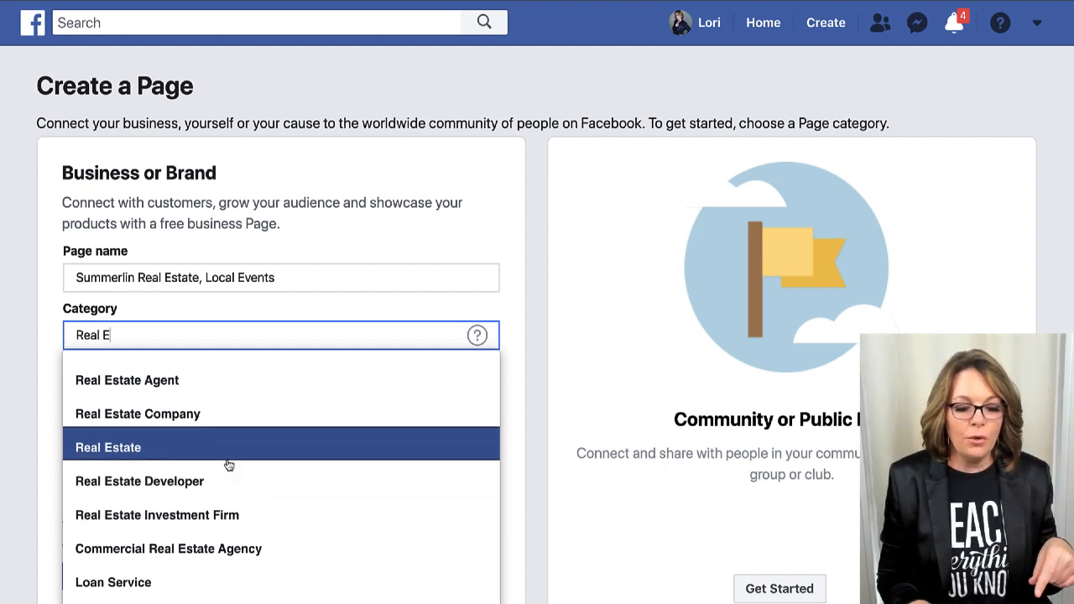
click(201, 384)
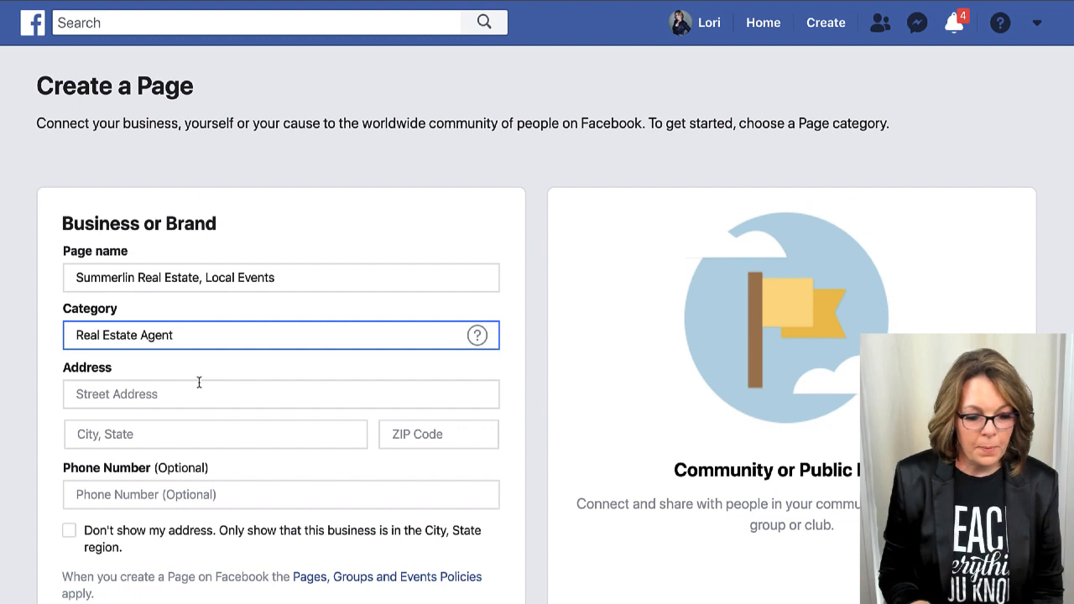
Fill in the business street address, Las Vegas, Nevada as city, the ZIP code and the phone number.
click(167, 347)
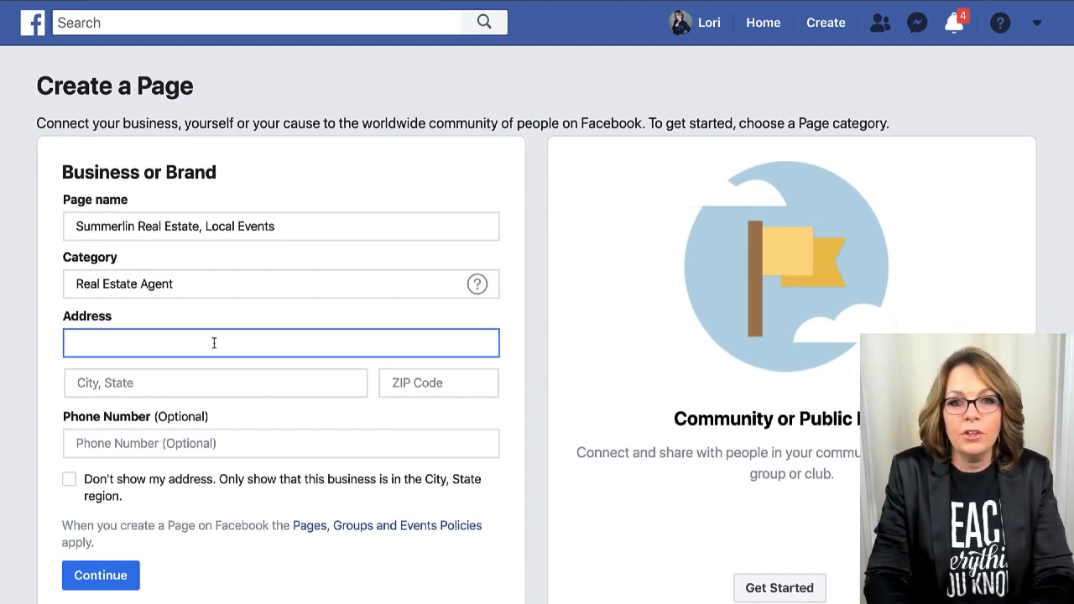
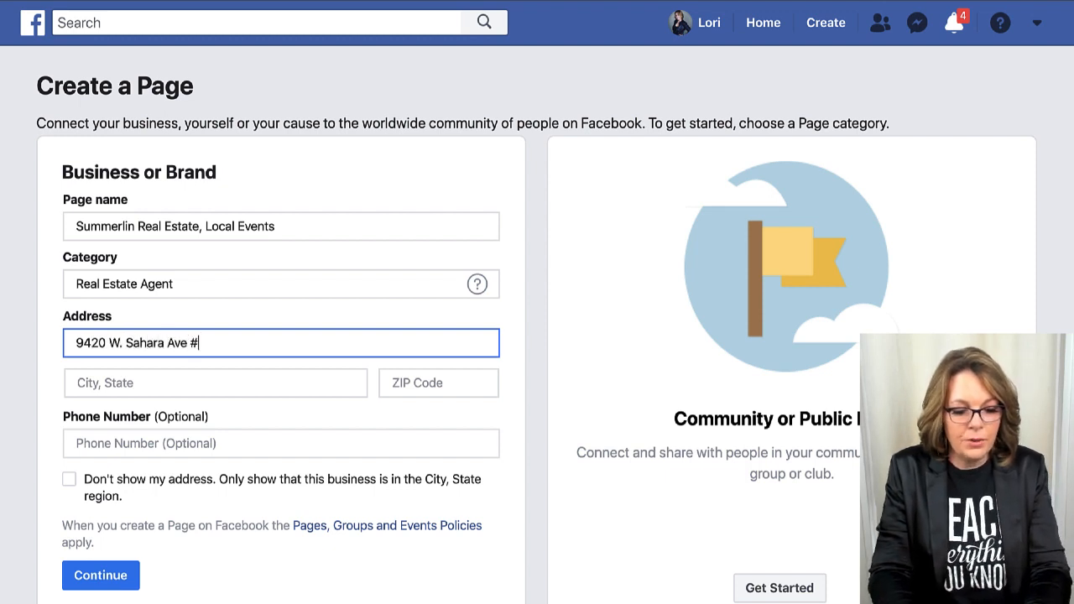
key(Tab)
text(Las Veg)
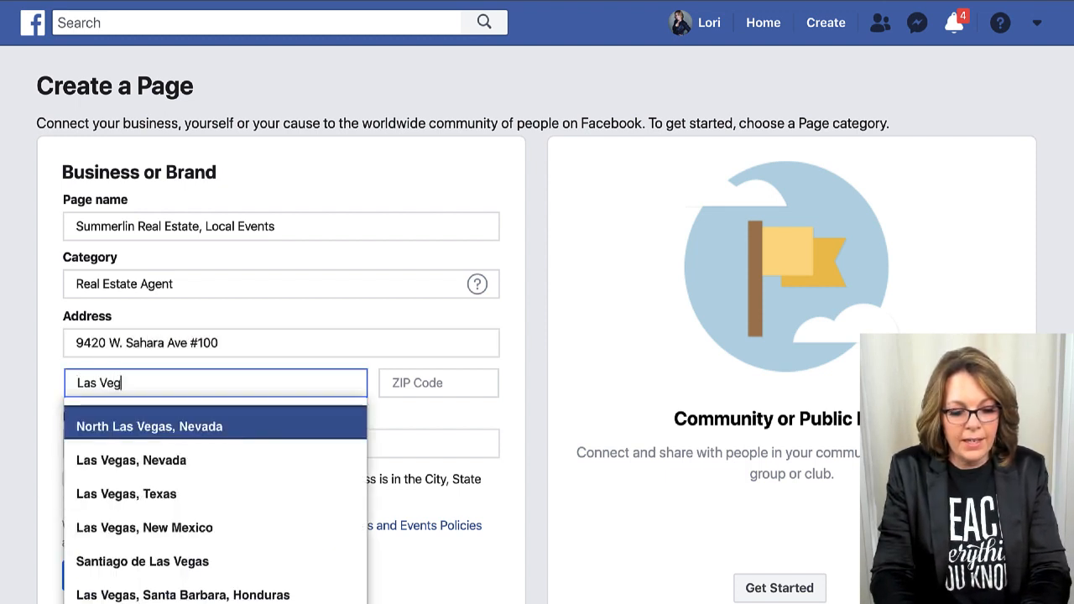
text(as)
click(210, 453)
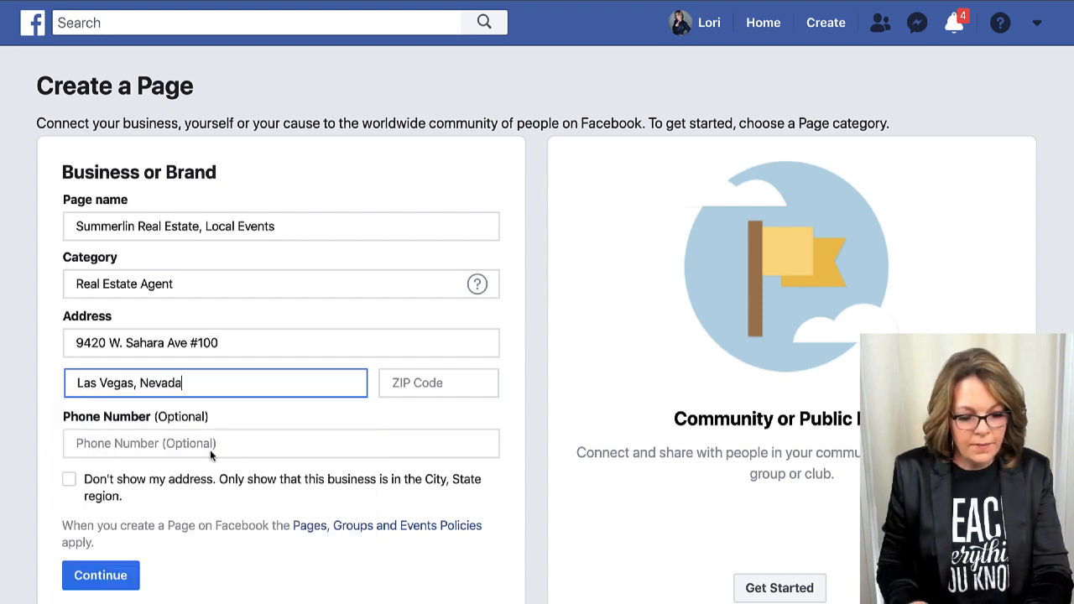
click(422, 390)
text(89)
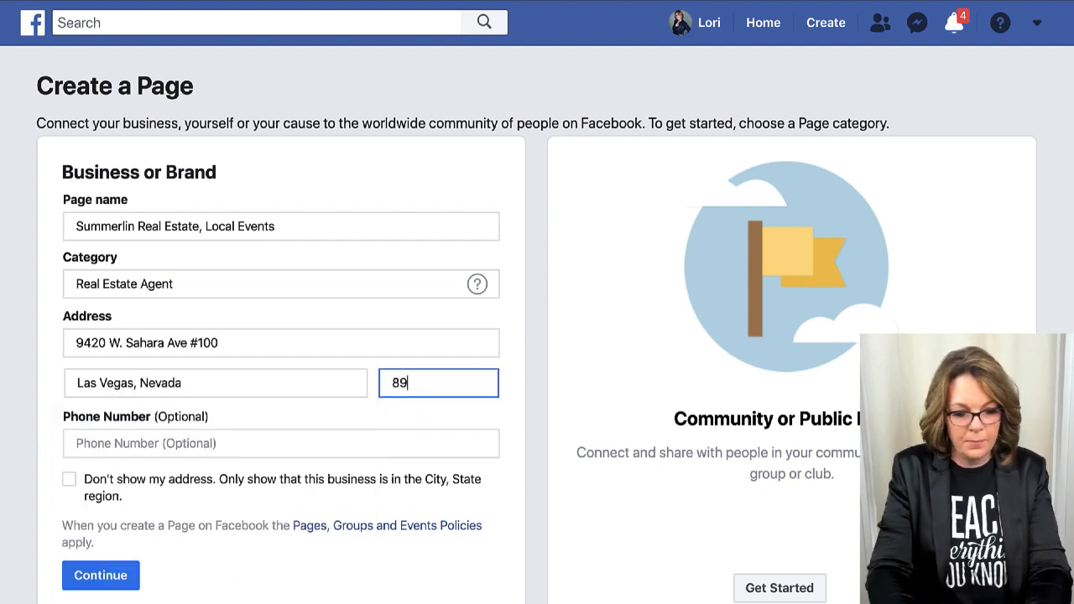
text(117)
click(303, 440)
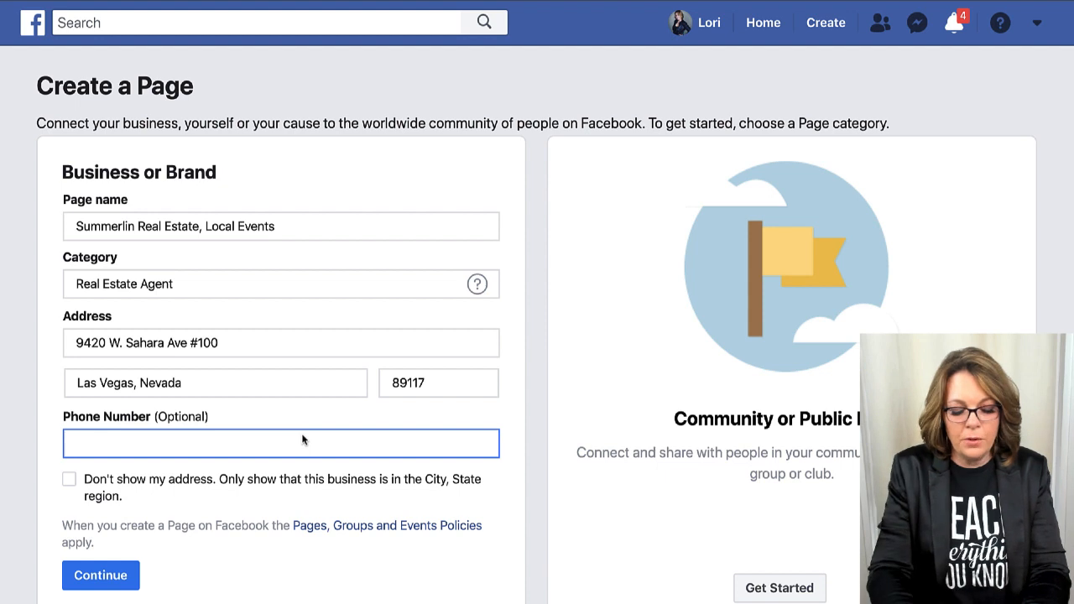
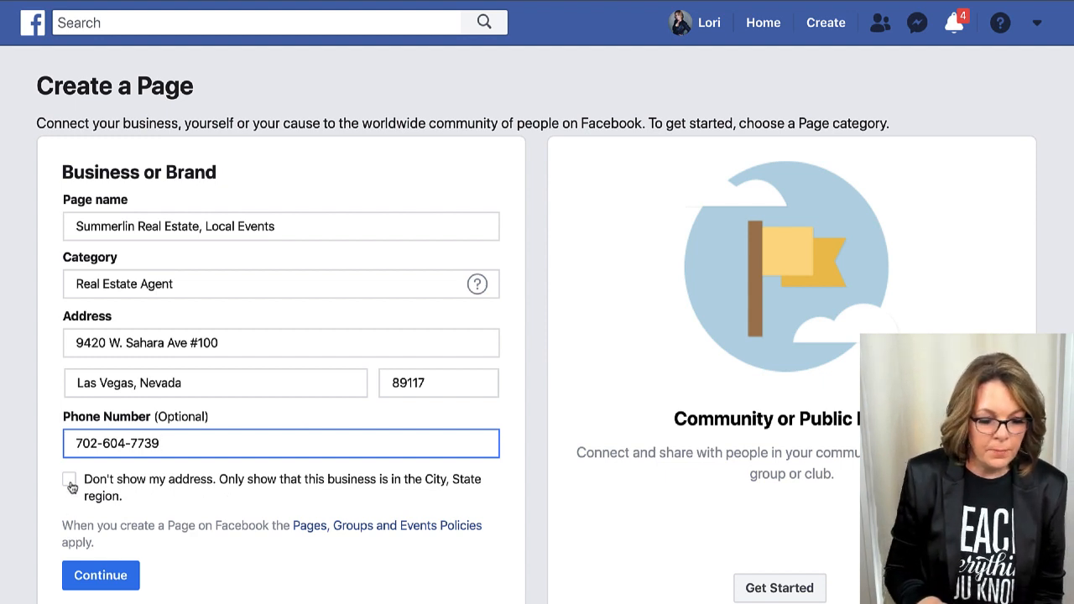
Create the Page and upload the 2020 profile photo, found by searching 'profile', as its profile picture.
click(87, 578)
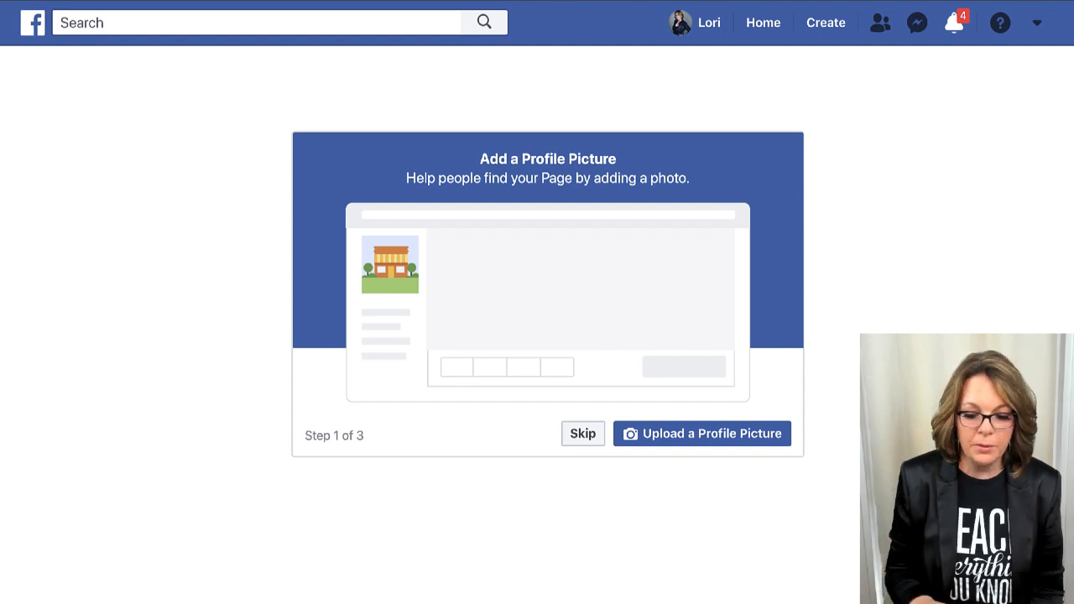
click(694, 445)
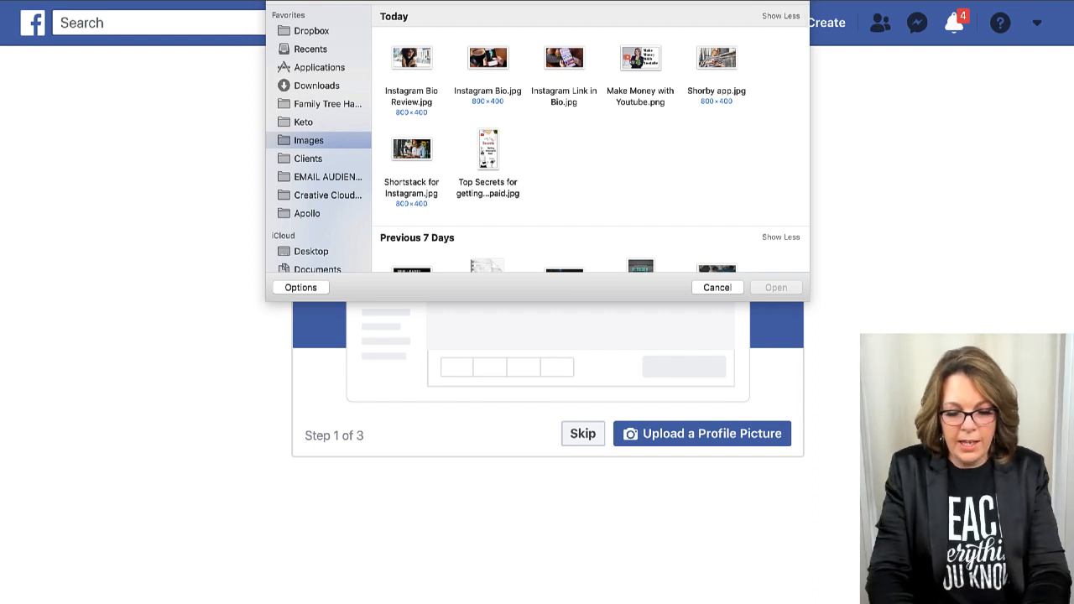
text(profile)
key(Return)
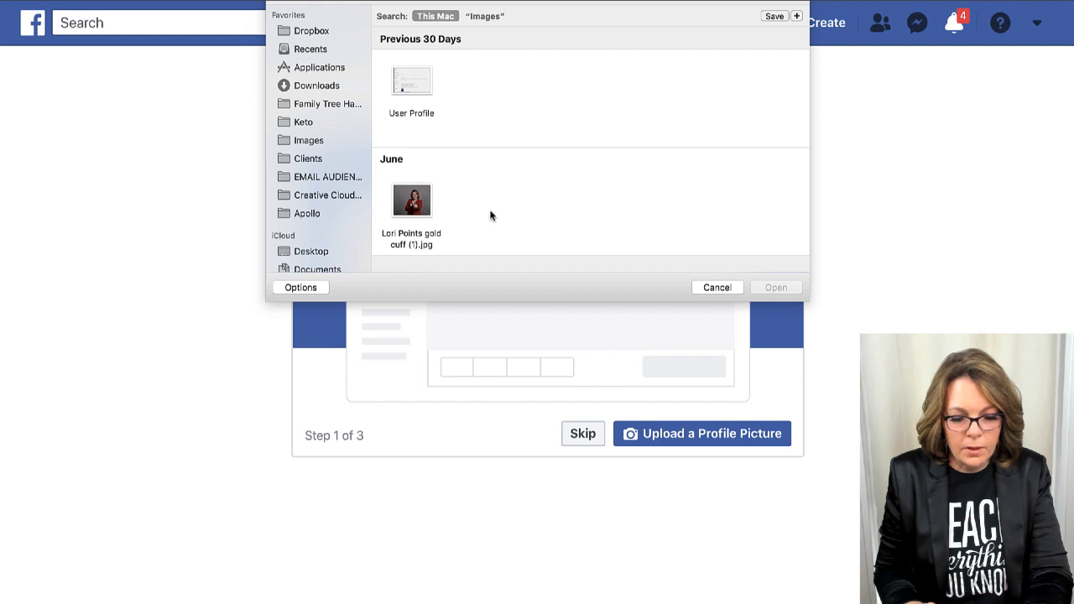
scroll(492, 216, down, 5)
scroll(503, 128, down, 5)
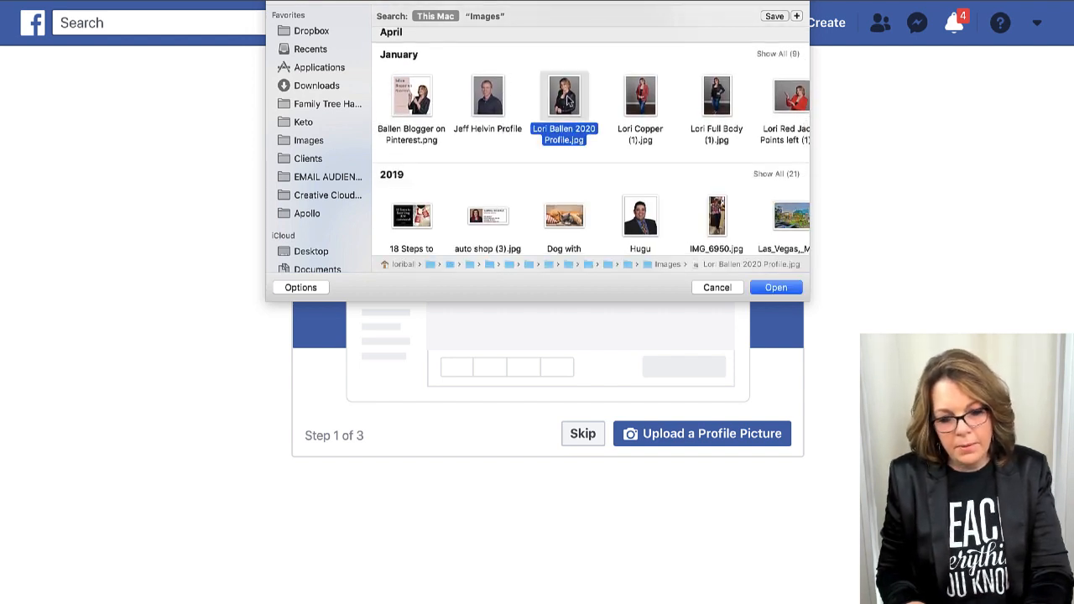
click(575, 102)
click(770, 287)
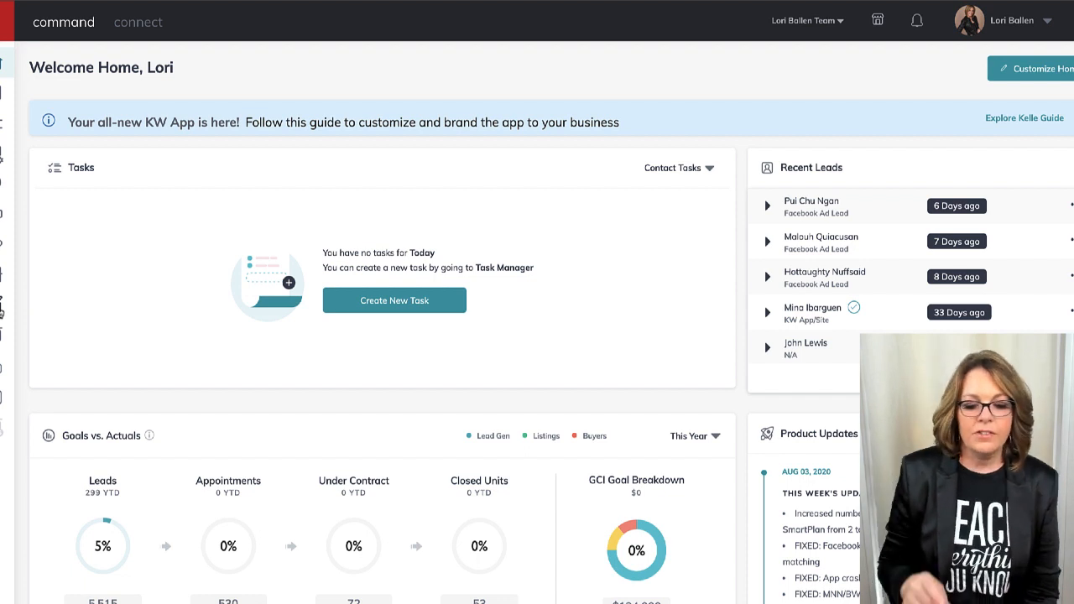
From Designs in KW Command, begin a new design of type Social.
click(2, 307)
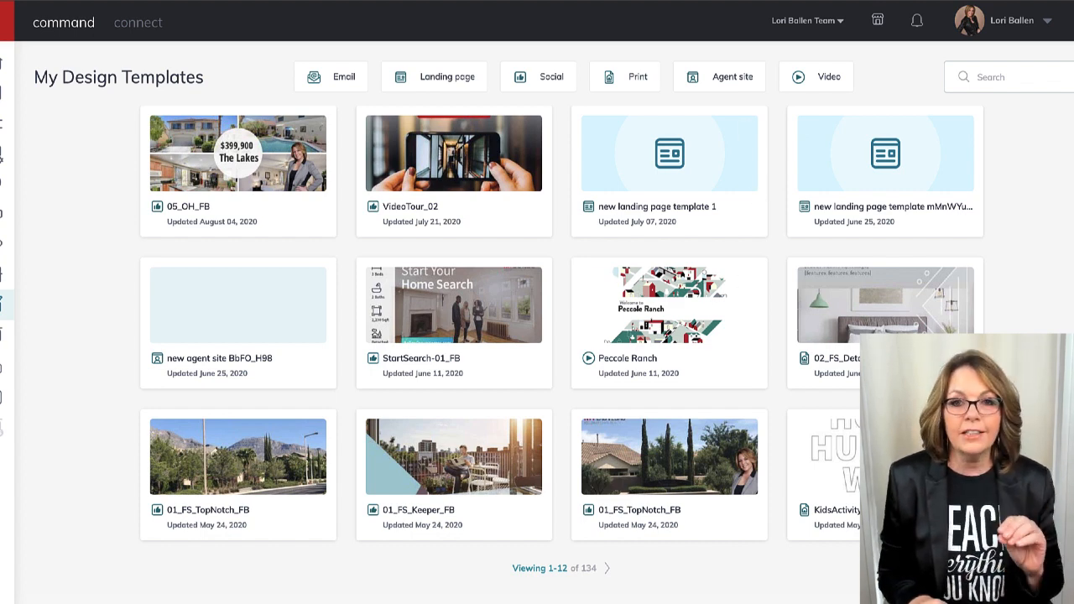
click(1053, 567)
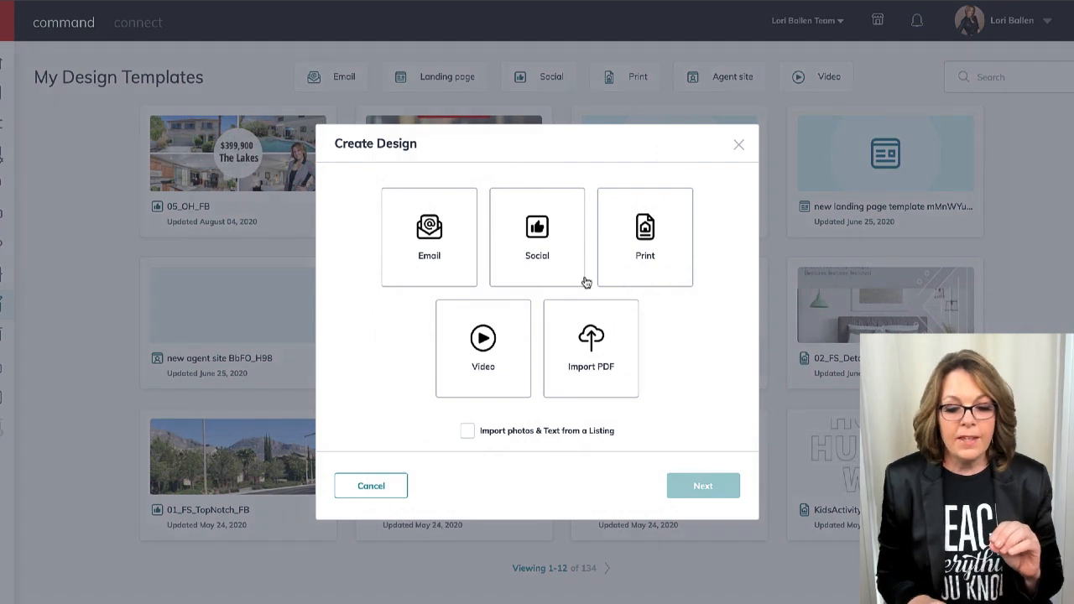
click(534, 240)
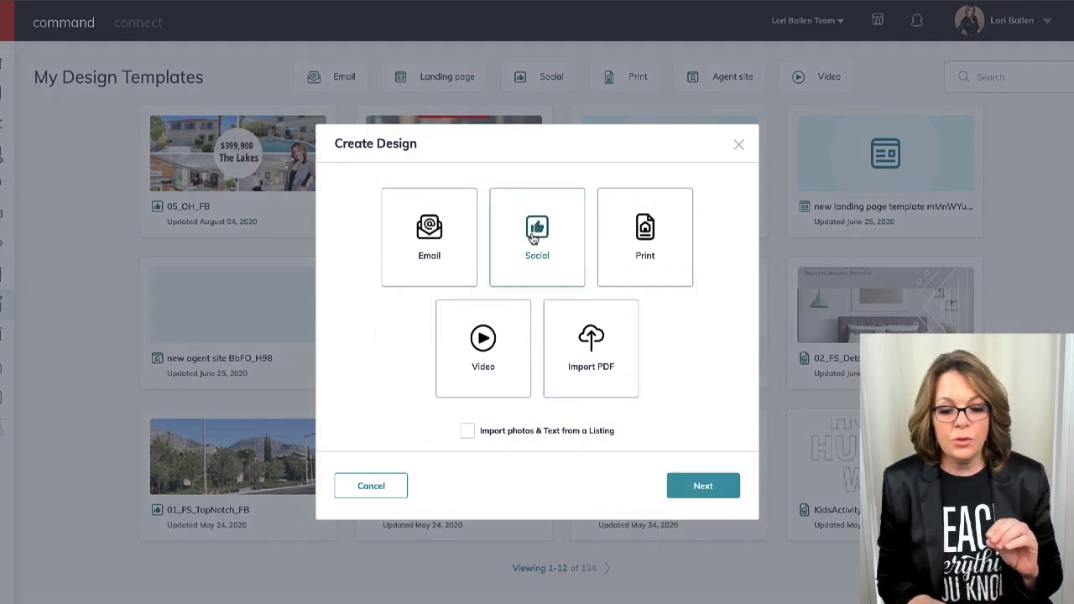
click(697, 491)
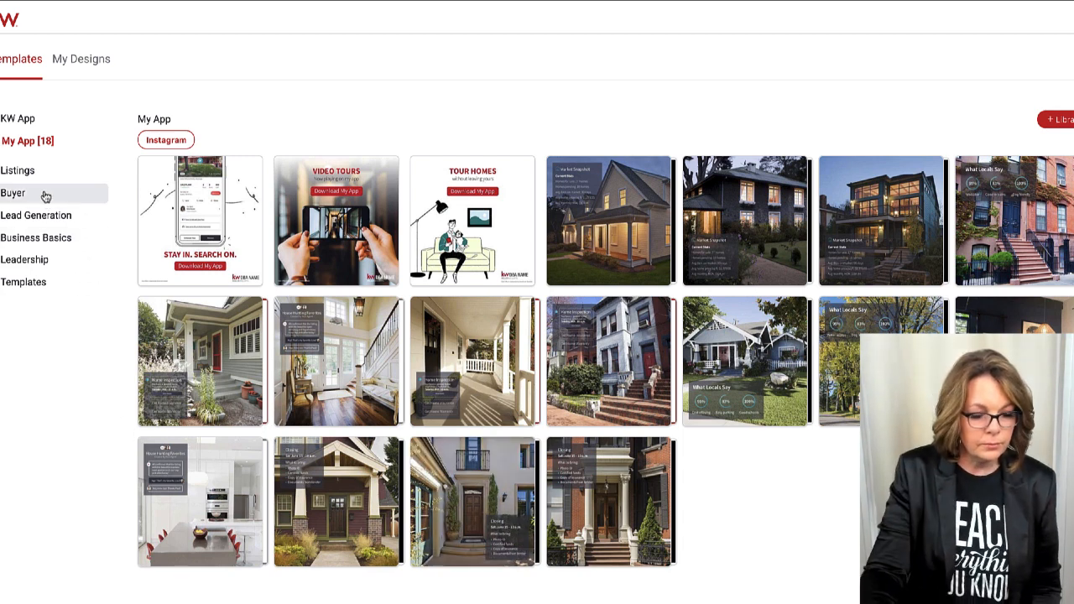
Open the family-photo cover from Business Basics > Social Branding > Facebook Covers as a new design.
click(36, 237)
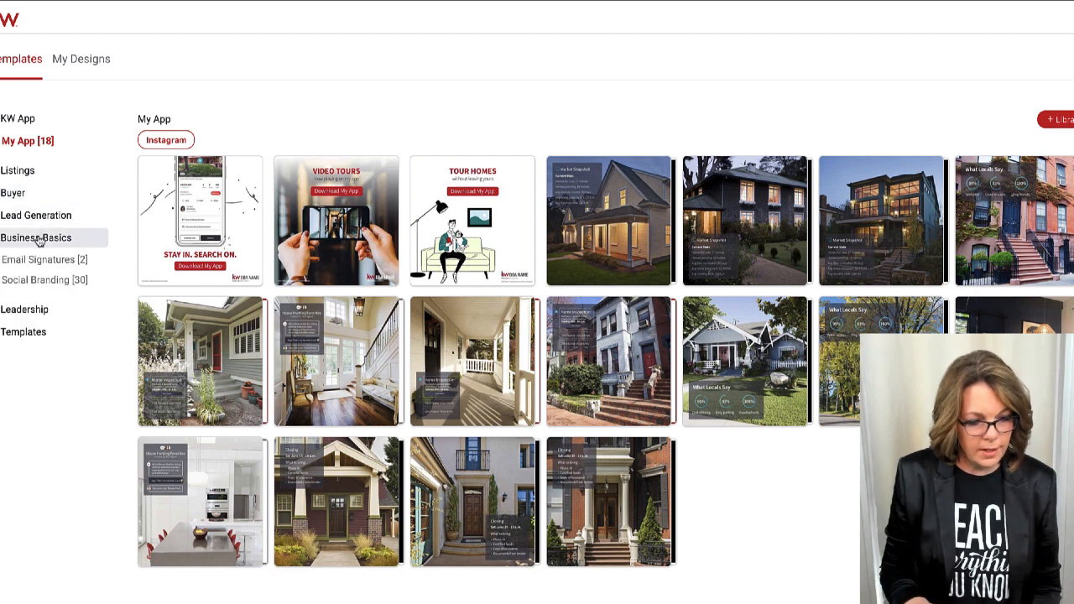
click(50, 286)
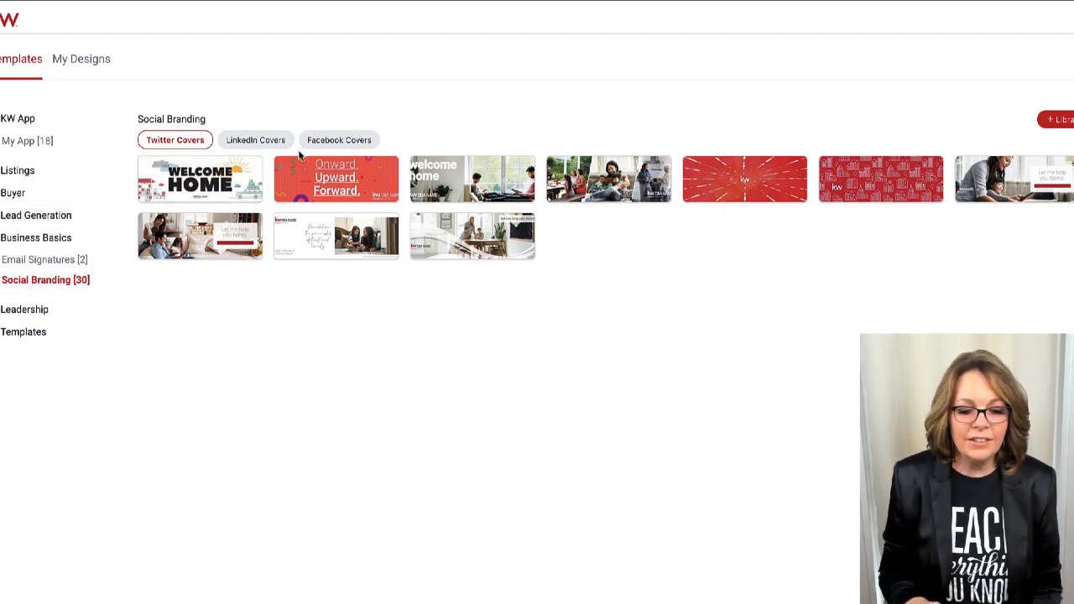
click(335, 144)
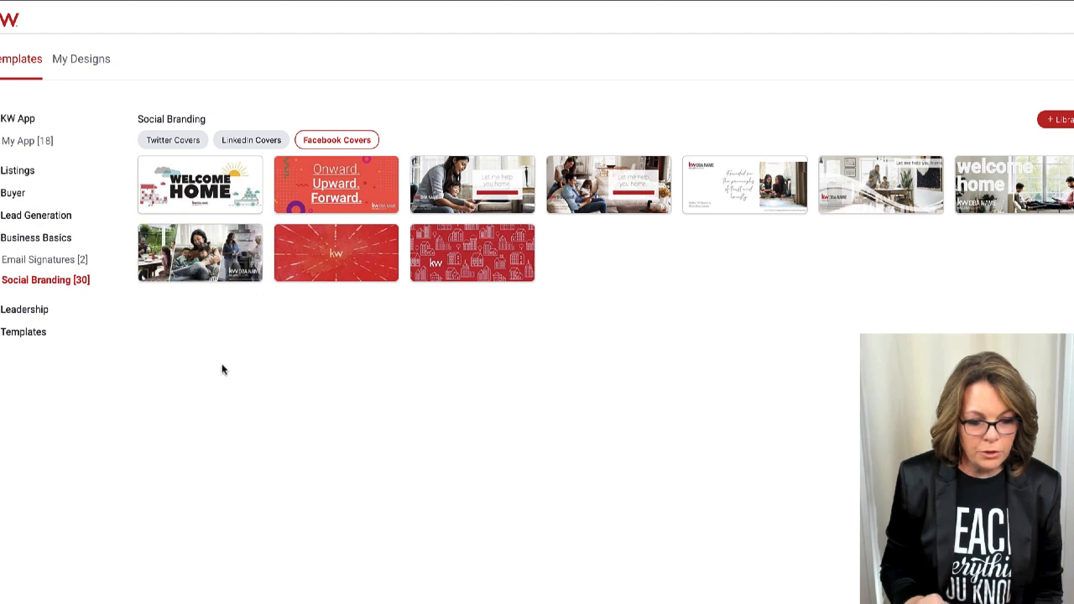
mouse_move(223, 273)
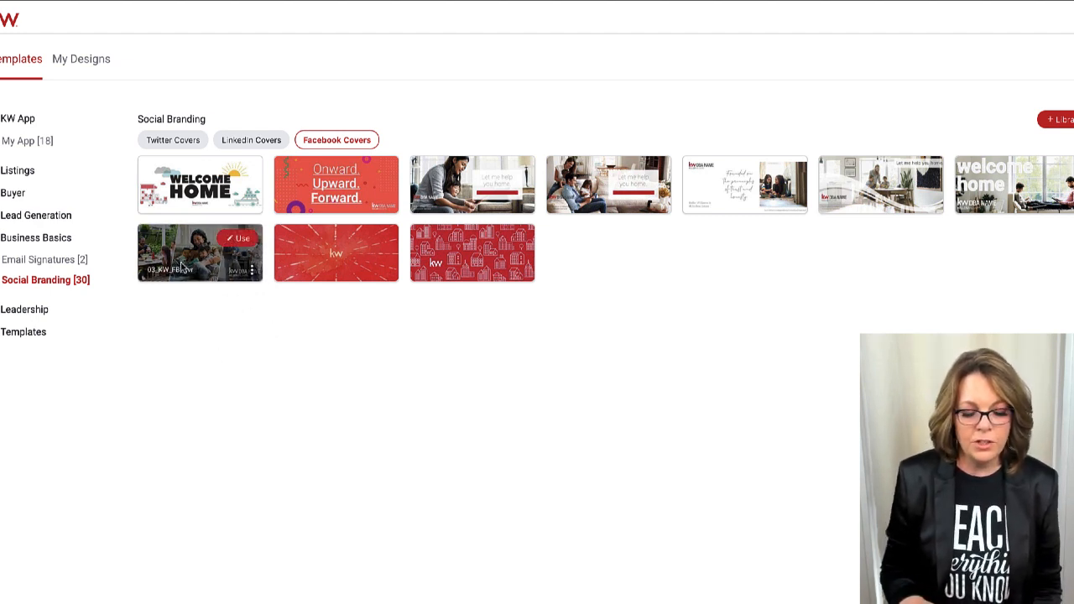
click(236, 248)
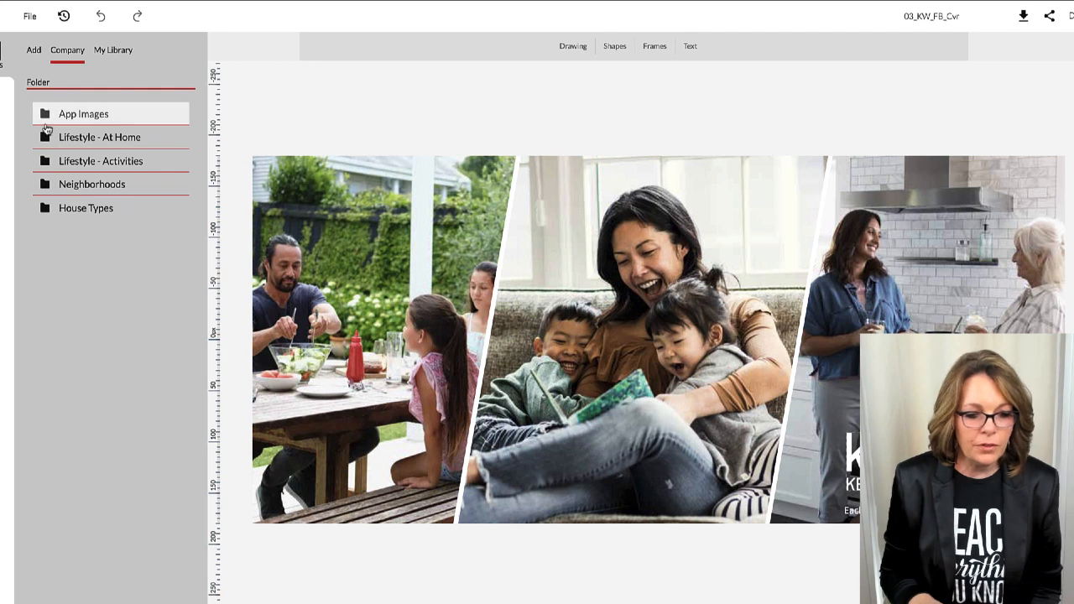
click(5, 101)
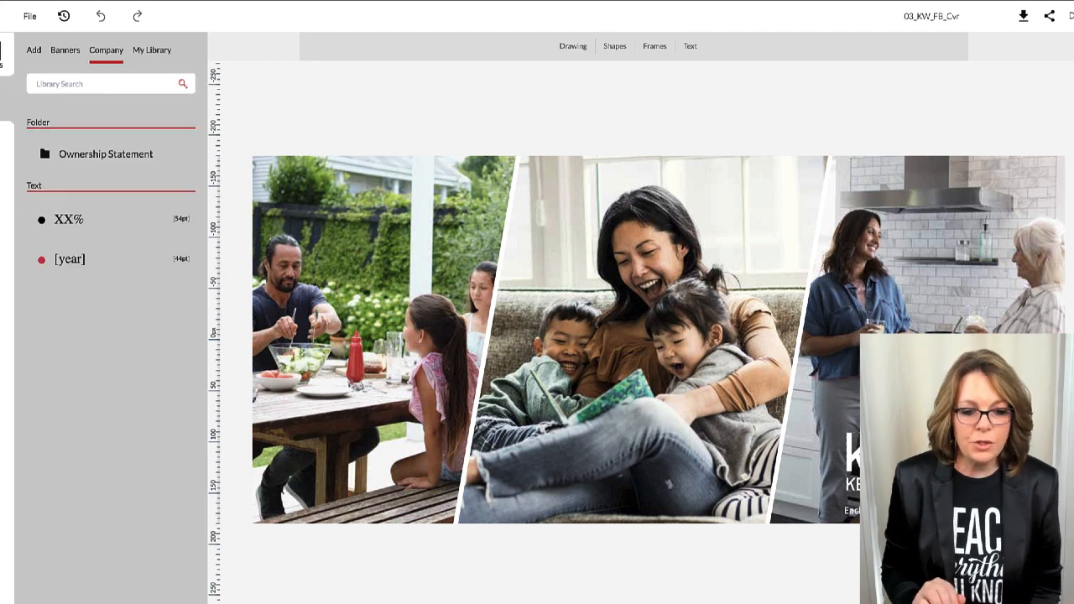
click(6, 143)
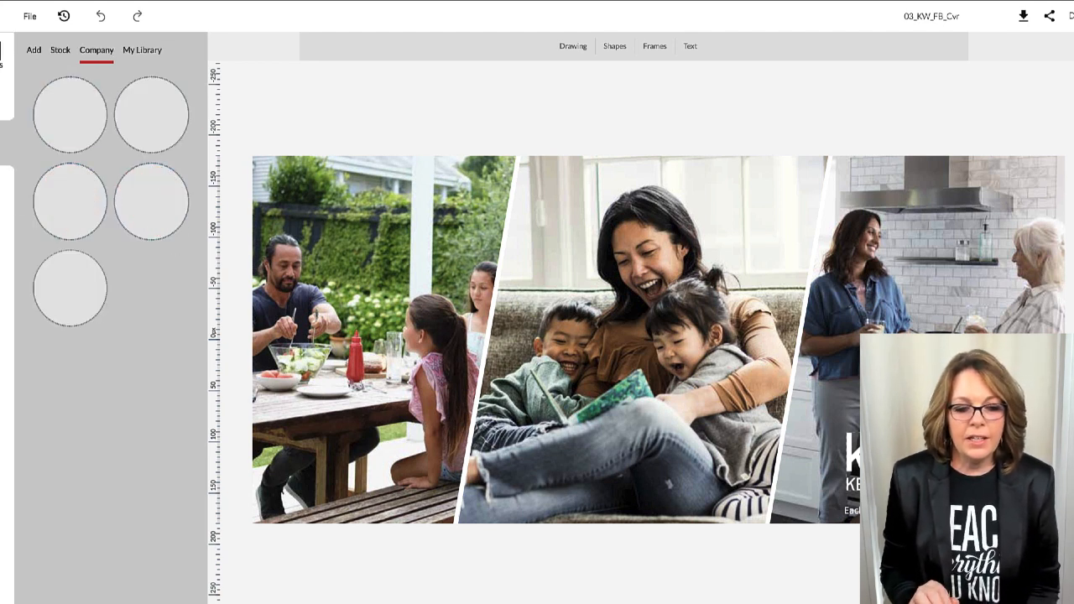
click(61, 52)
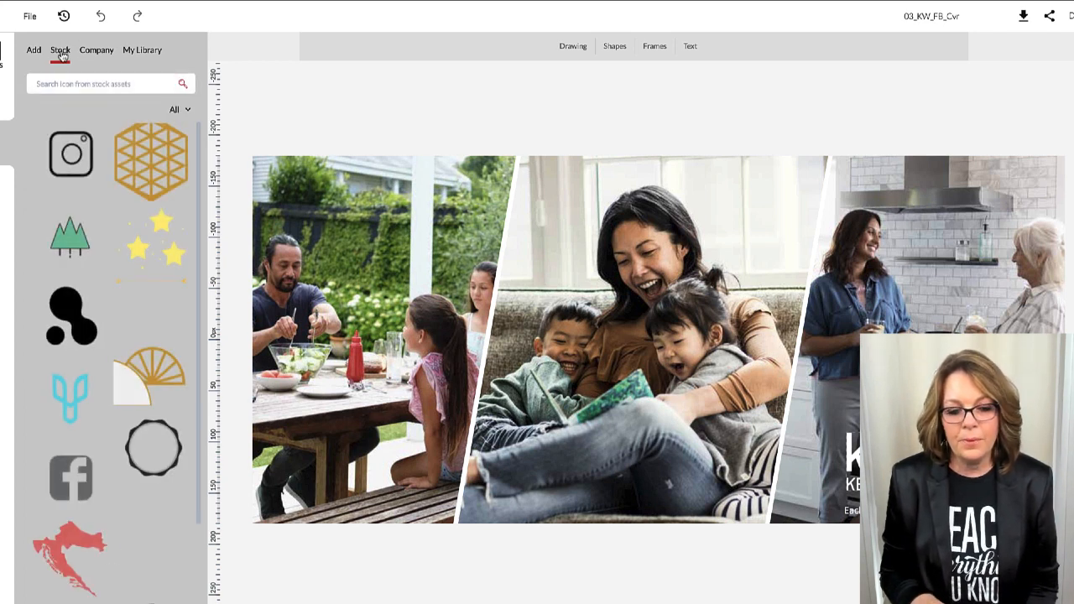
click(142, 53)
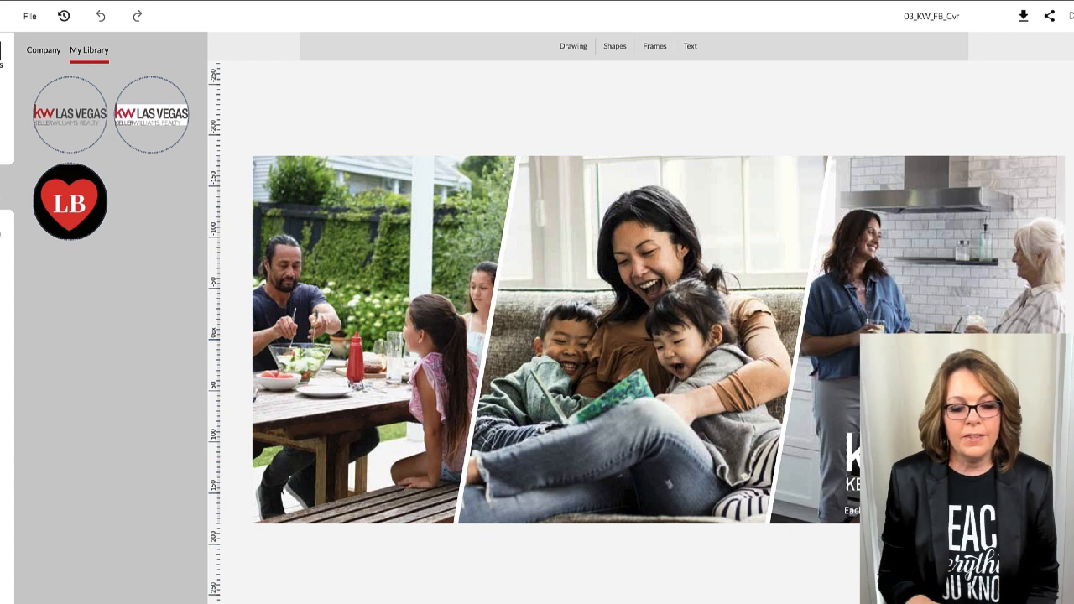
click(3, 230)
click(46, 77)
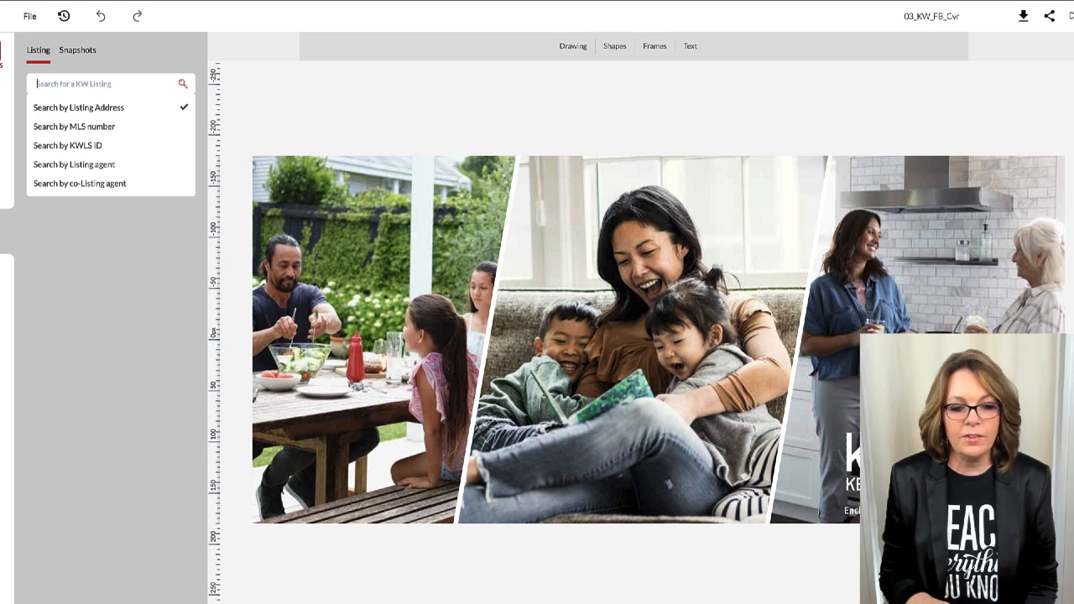
click(2, 54)
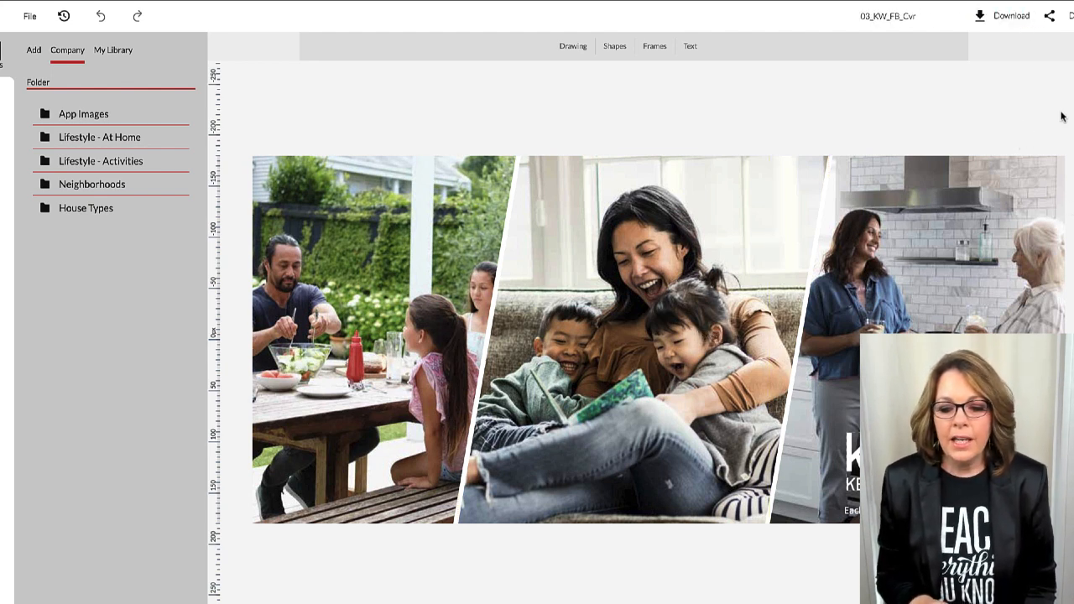
Download the cover as a JPEG, keeping Images as the save folder.
click(1017, 21)
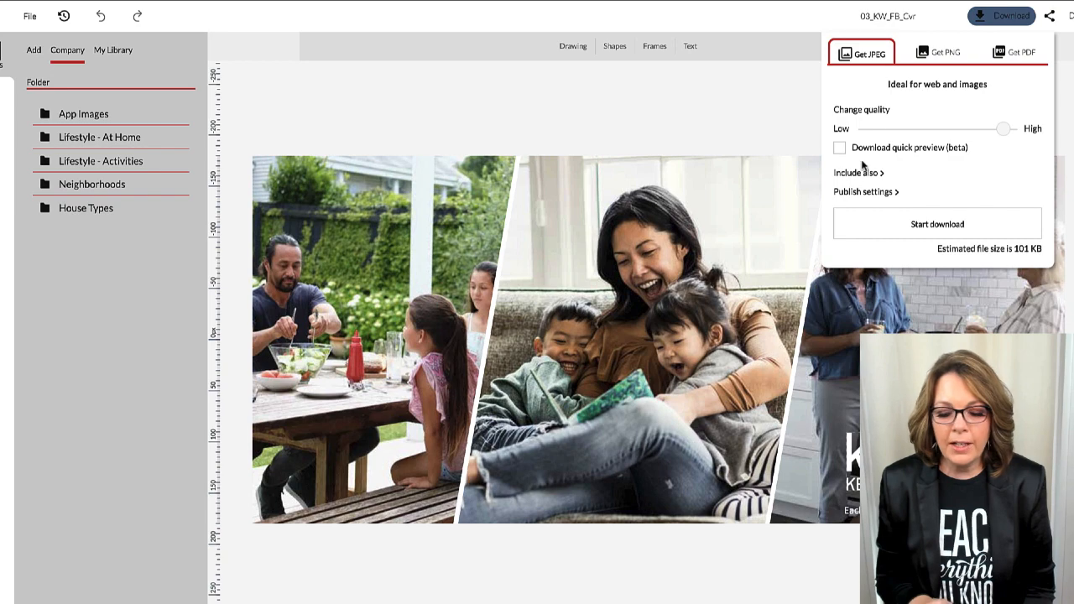
click(909, 230)
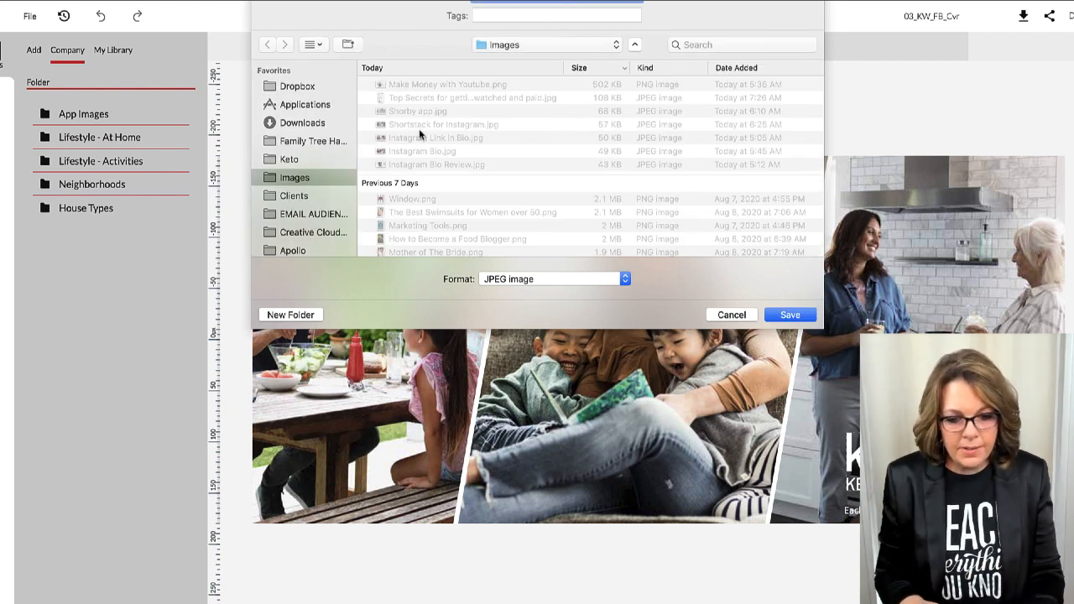
click(582, 44)
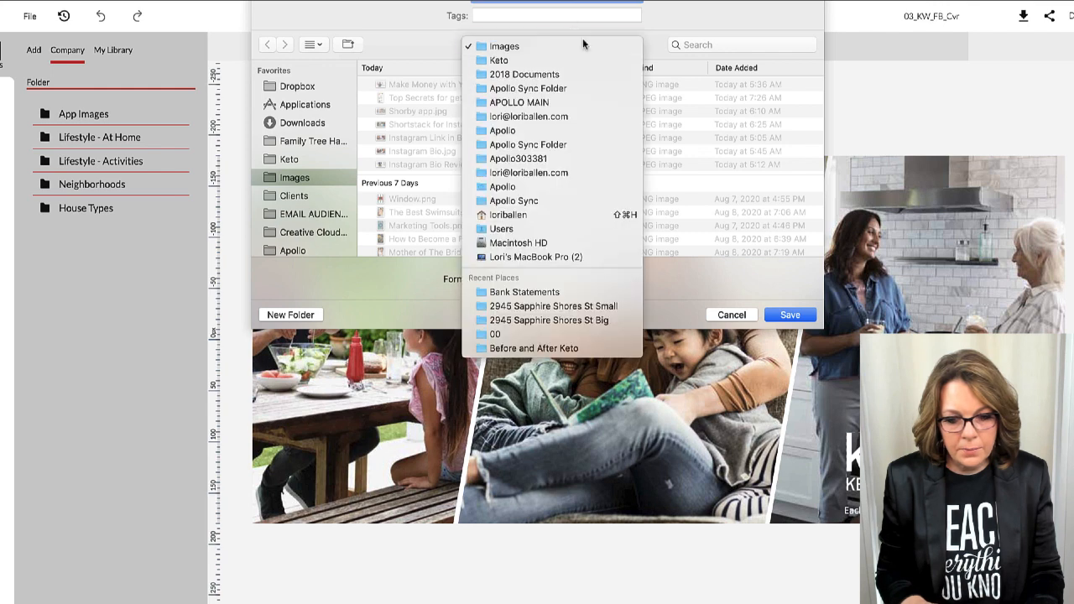
click(566, 8)
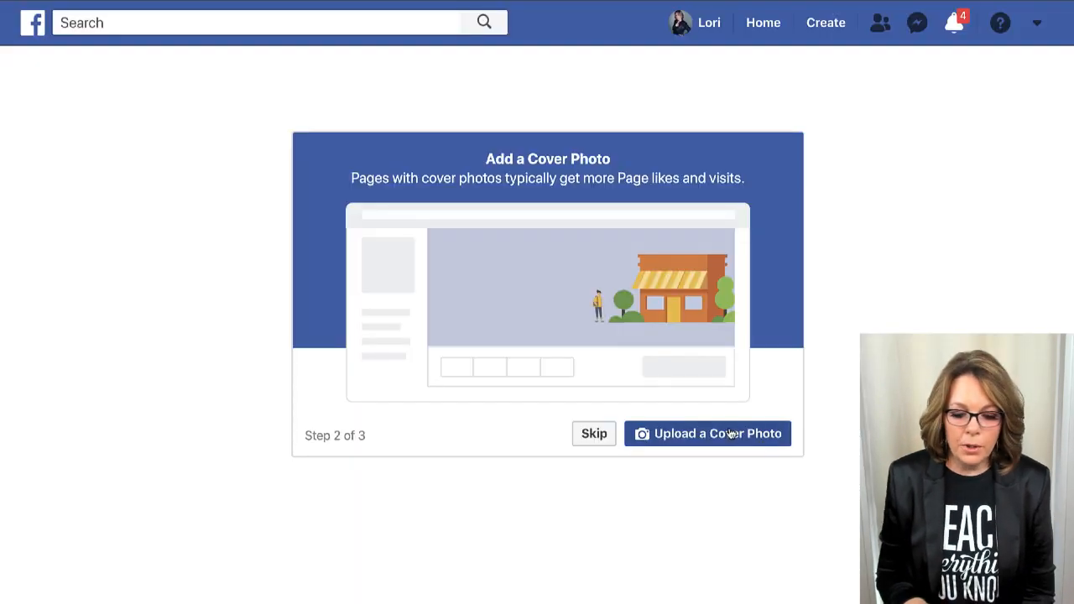
Upload 'Go Summerlin Facebook Cover.jpg' from Downloads as the Page's cover photo.
click(726, 437)
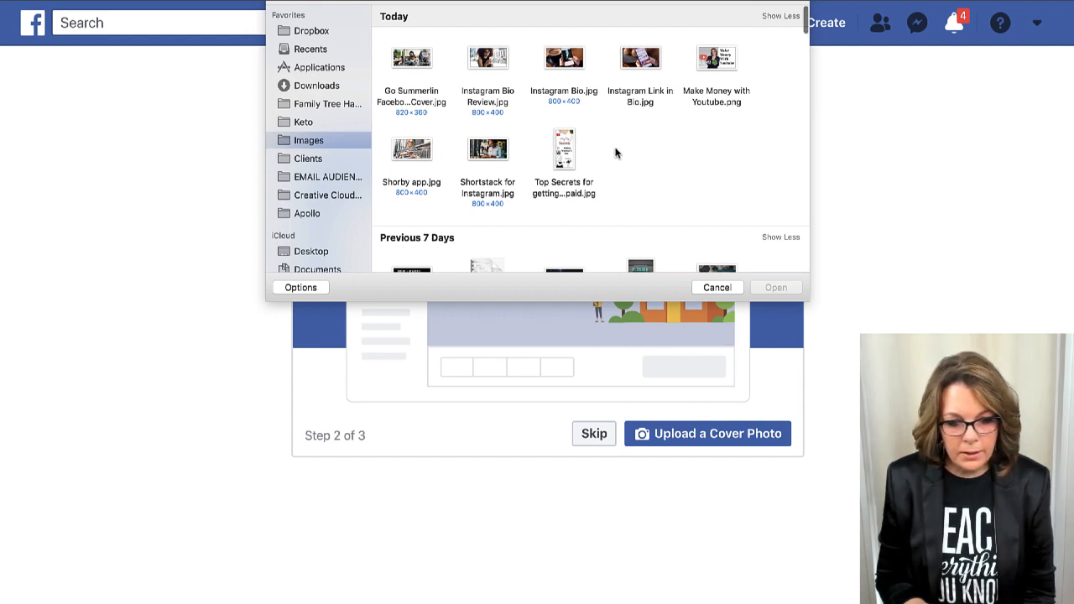
scroll(615, 152, down, 5)
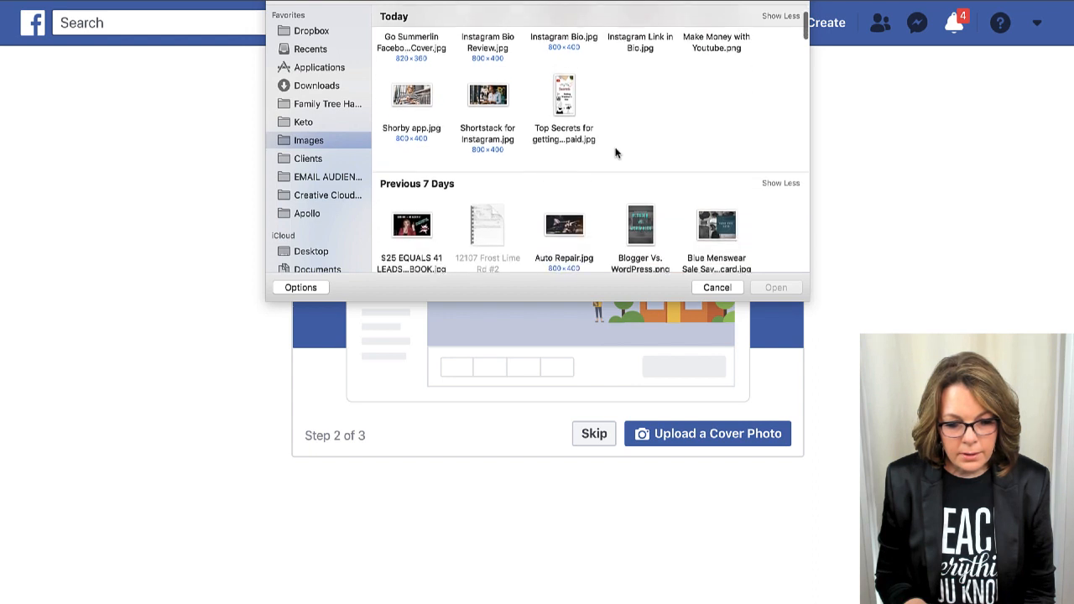
scroll(696, 34, down, 1)
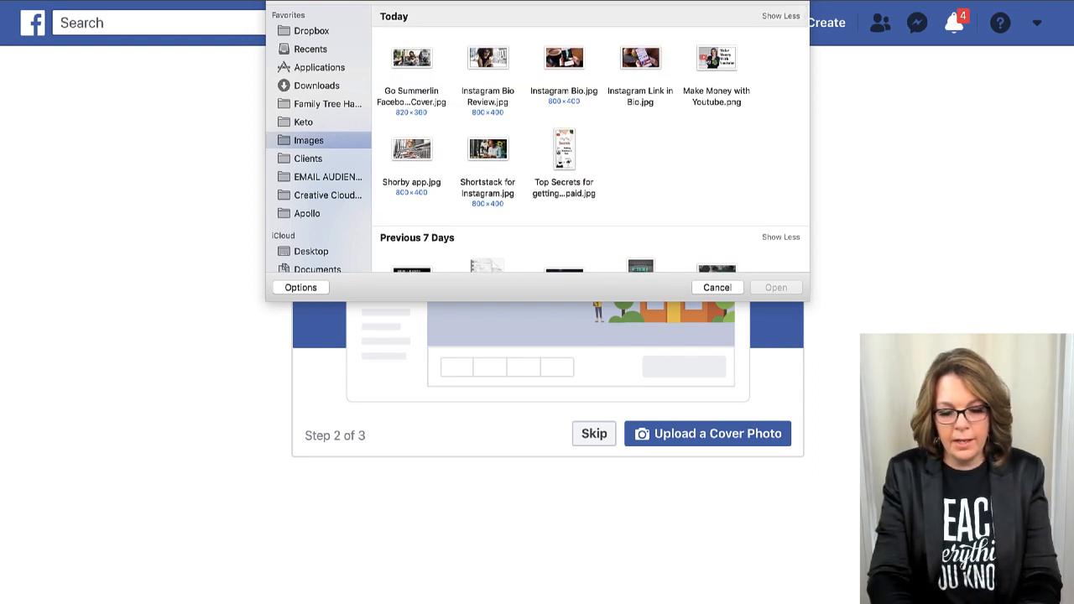
text(gosummerlin)
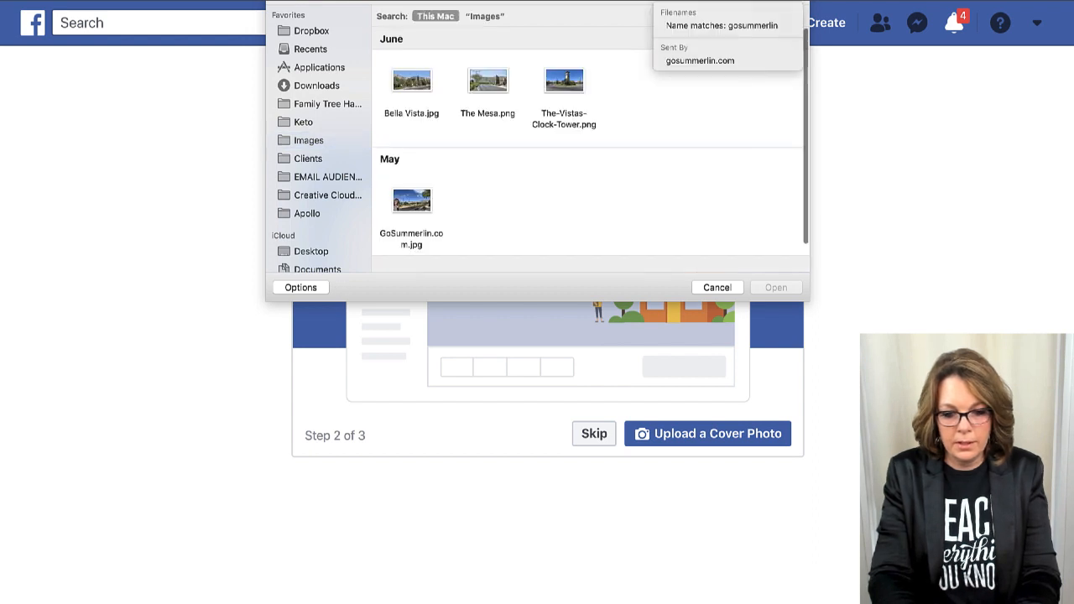
key(Return)
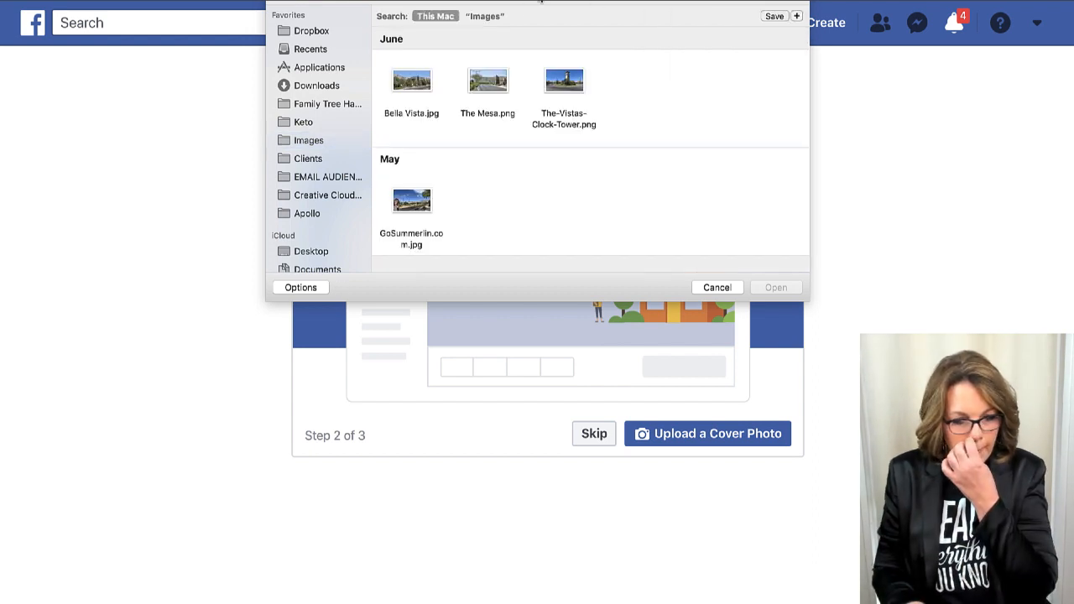
click(491, 18)
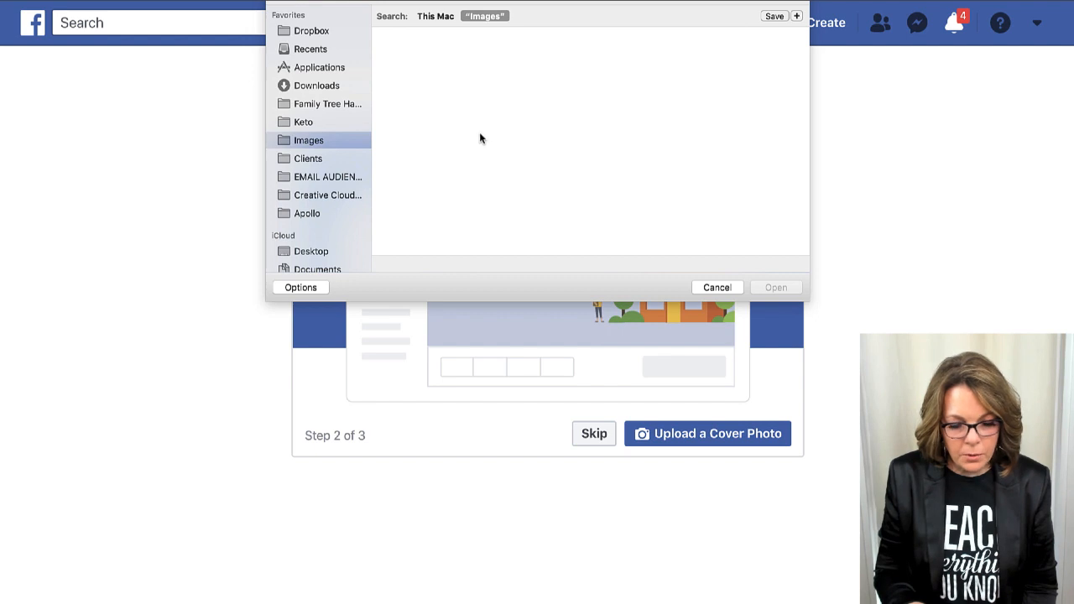
click(330, 85)
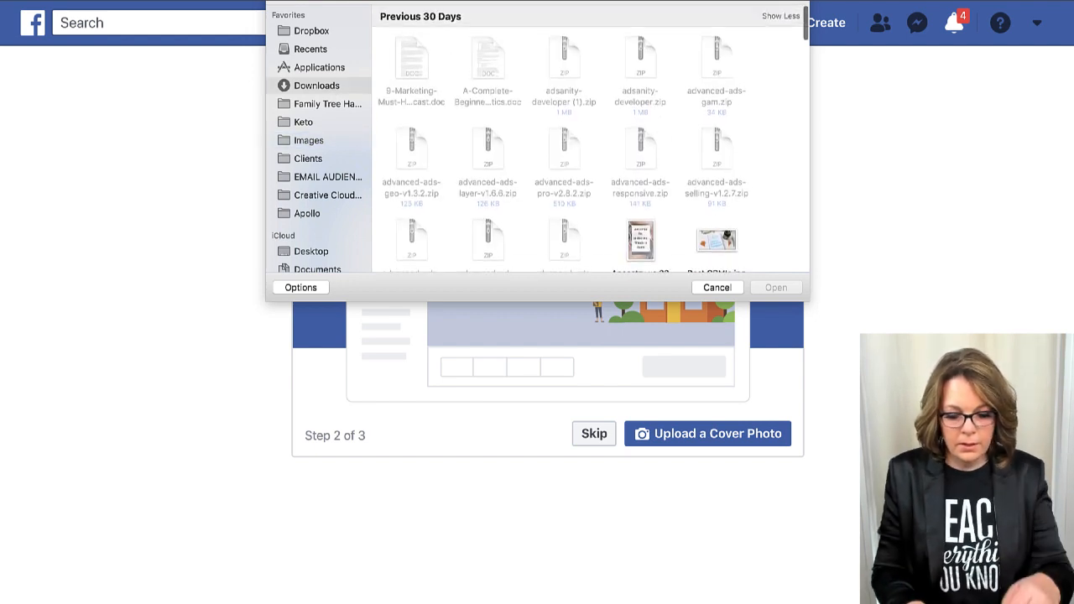
text(facebook cover)
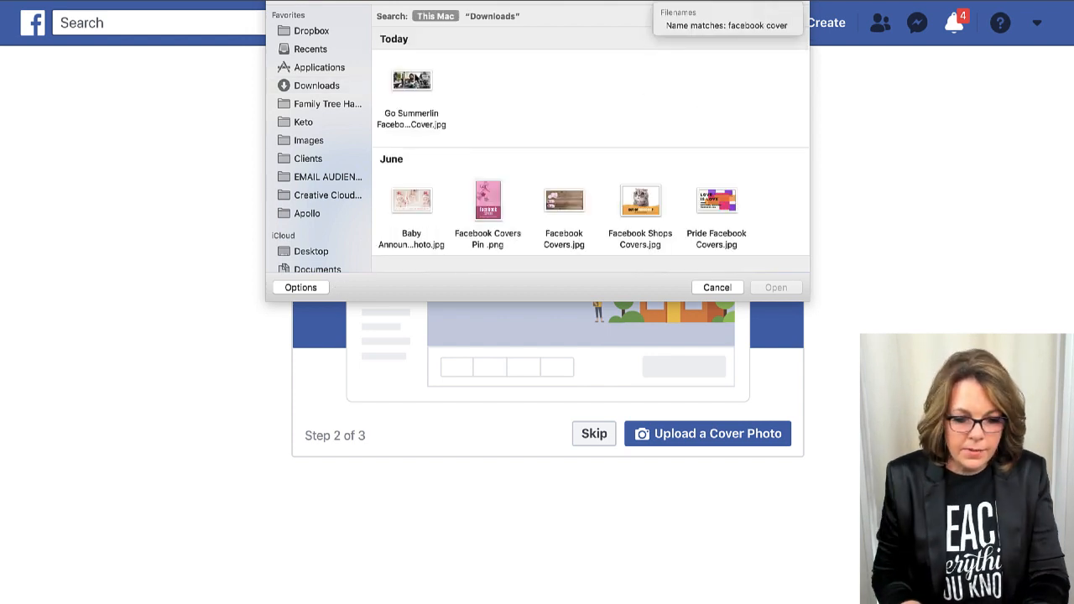
click(415, 77)
click(792, 291)
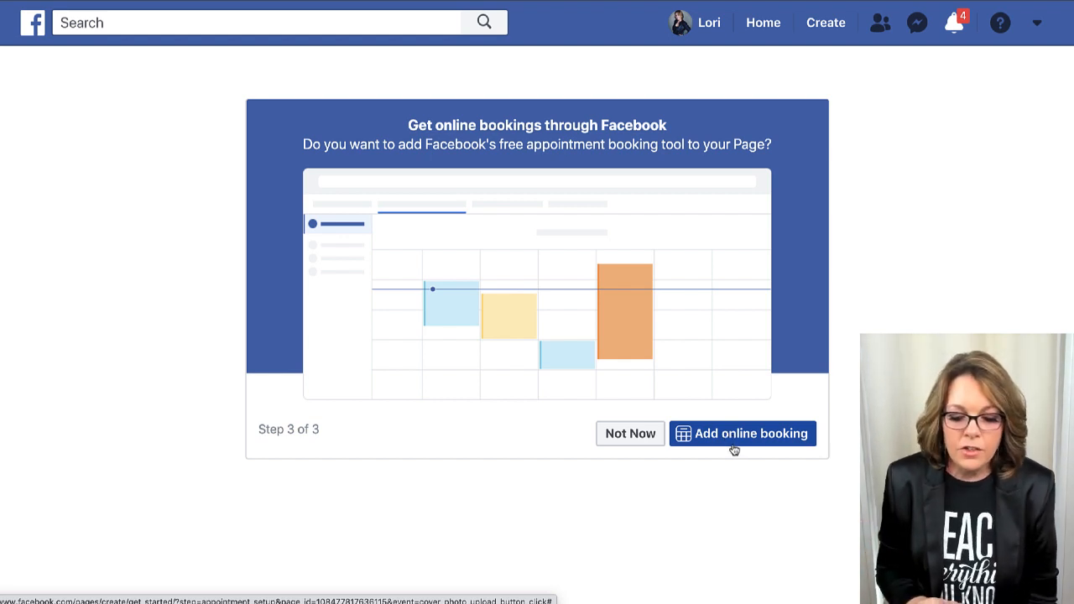
Add online appointment booking to the Page from the Step 3 of 3 card.
click(719, 440)
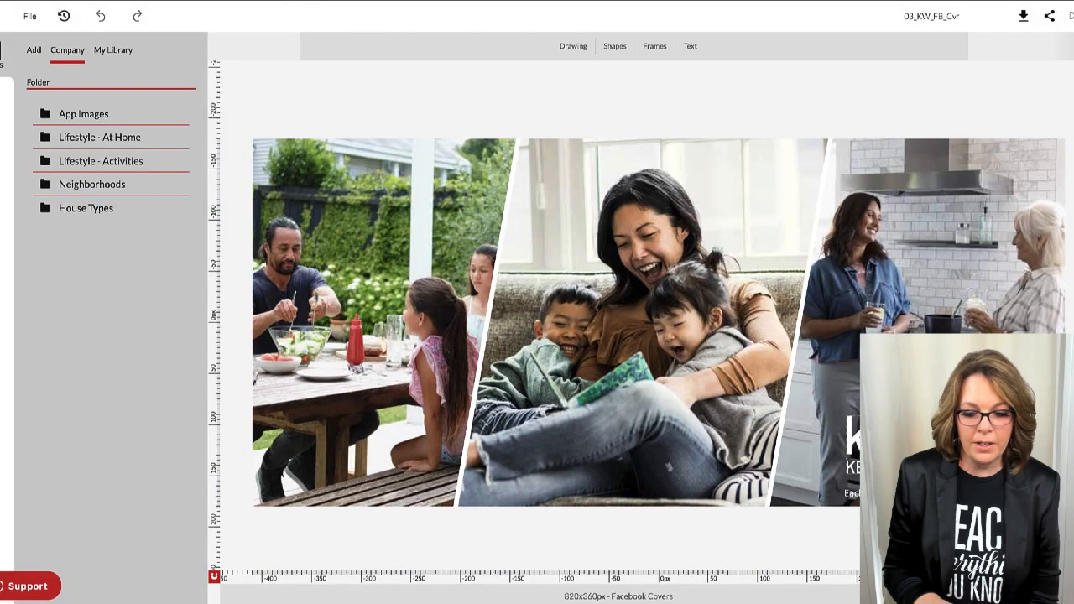
Delete the old KW logo from the cover and place the KW Las Vegas logo from My Library.
mouse_move(852, 440)
mouse_down()
mouse_move(811, 436)
mouse_move(644, 332)
mouse_move(462, 159)
mouse_move(758, 365)
mouse_move(844, 447)
mouse_up()
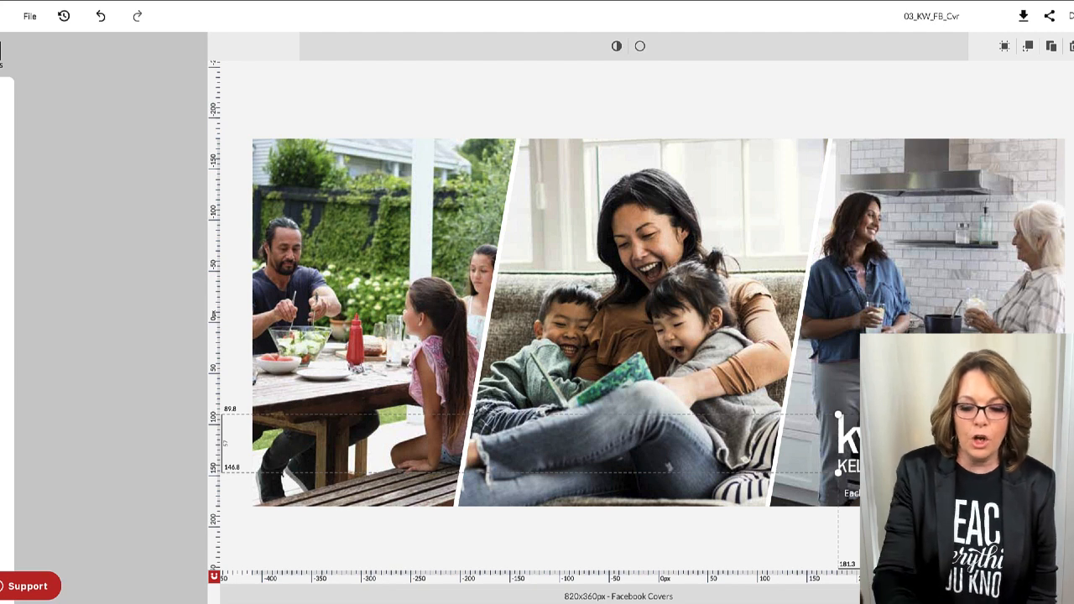
key(Delete)
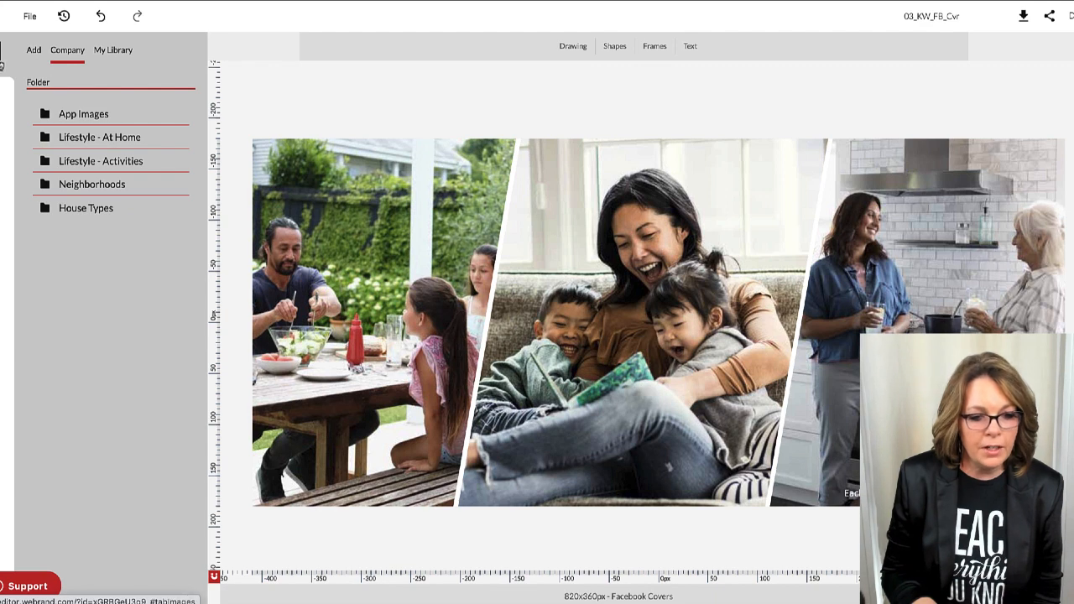
click(109, 52)
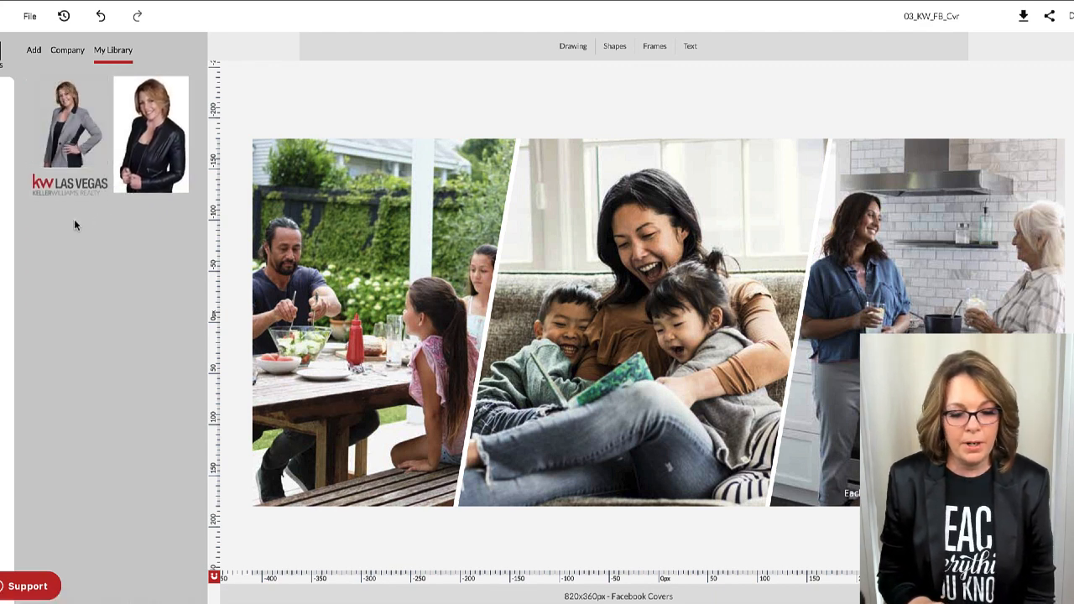
mouse_move(47, 190)
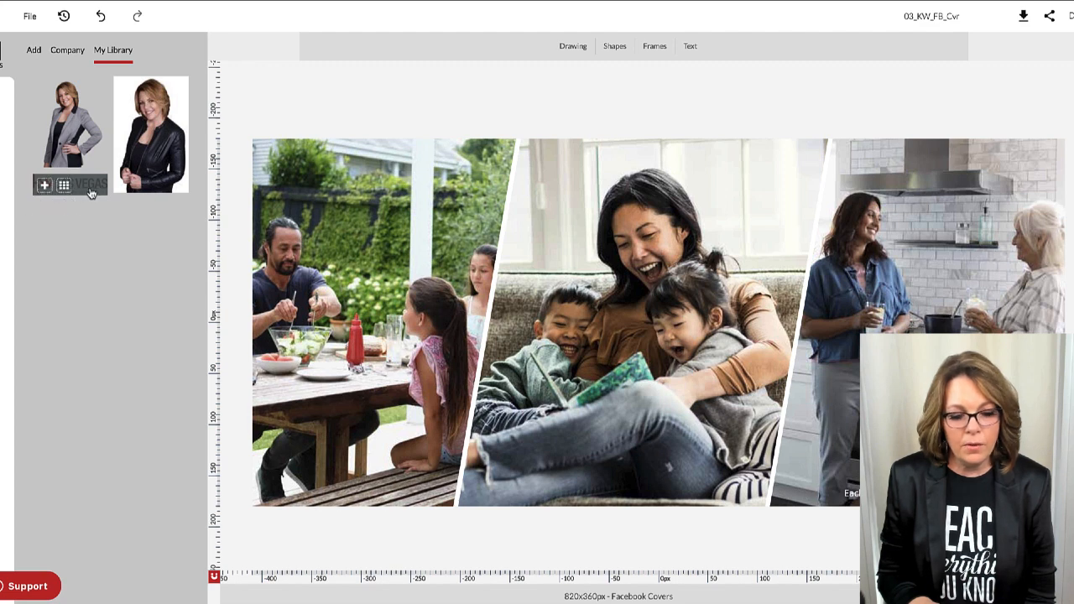
click(45, 185)
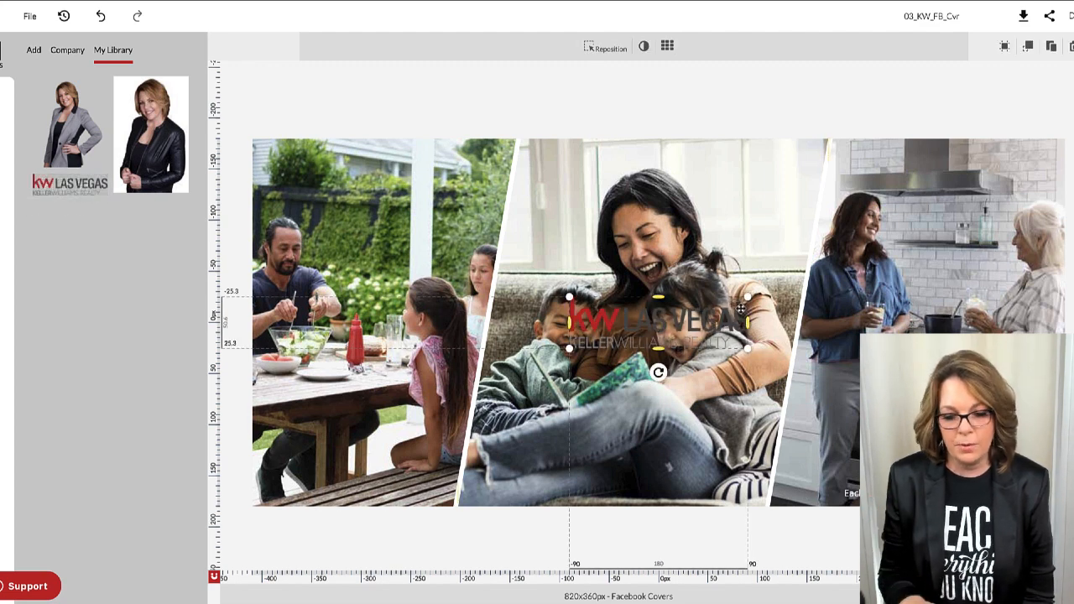
Resize the KW Las Vegas logo and position it at the lower right of the kitchen photo.
drag(724, 324, 1016, 450)
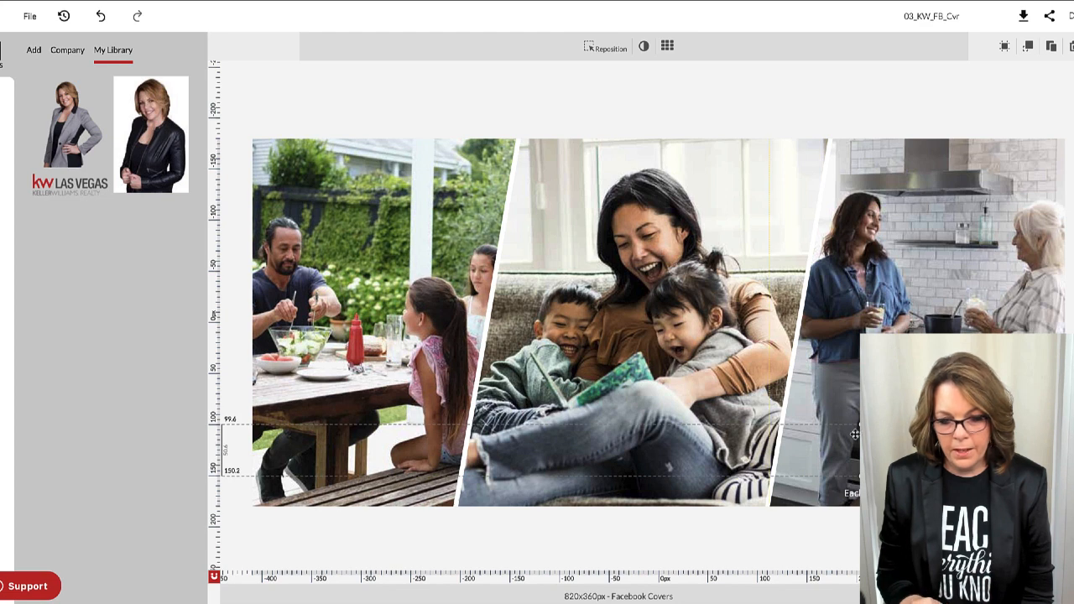
mouse_move(855, 434)
mouse_down()
mouse_move(855, 425)
mouse_move(831, 427)
mouse_move(846, 431)
mouse_up()
drag(1035, 419, 1046, 416)
click(957, 541)
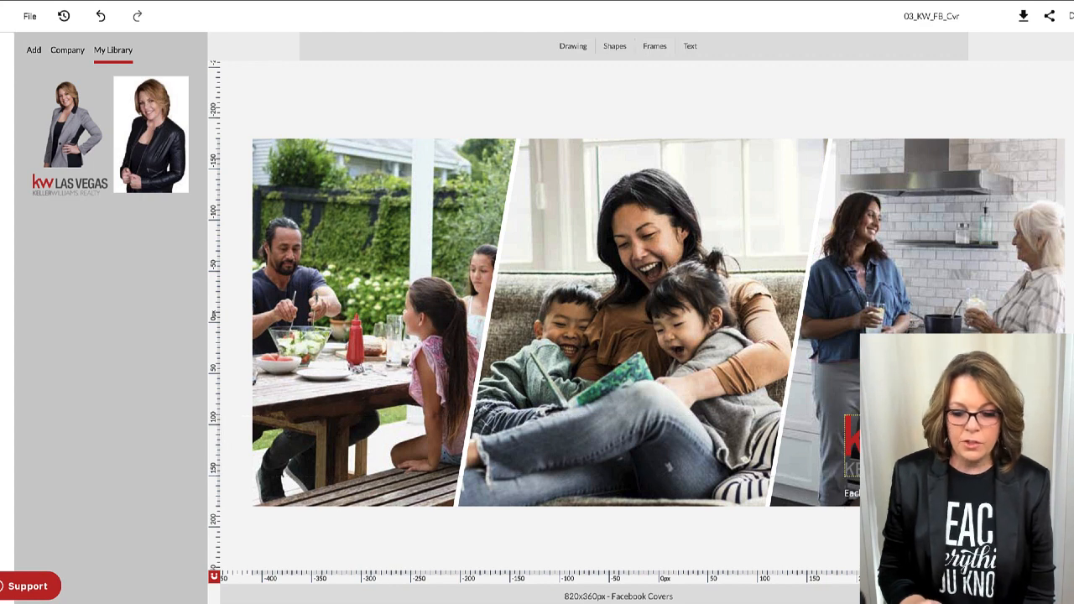
click(850, 443)
drag(1046, 416, 1028, 422)
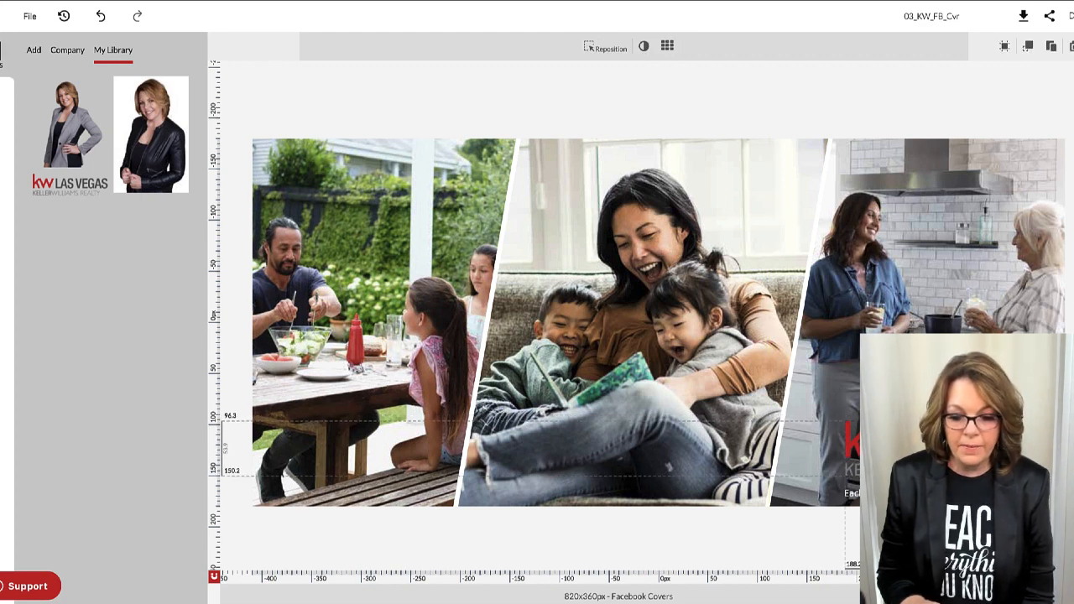
drag(936, 449, 949, 455)
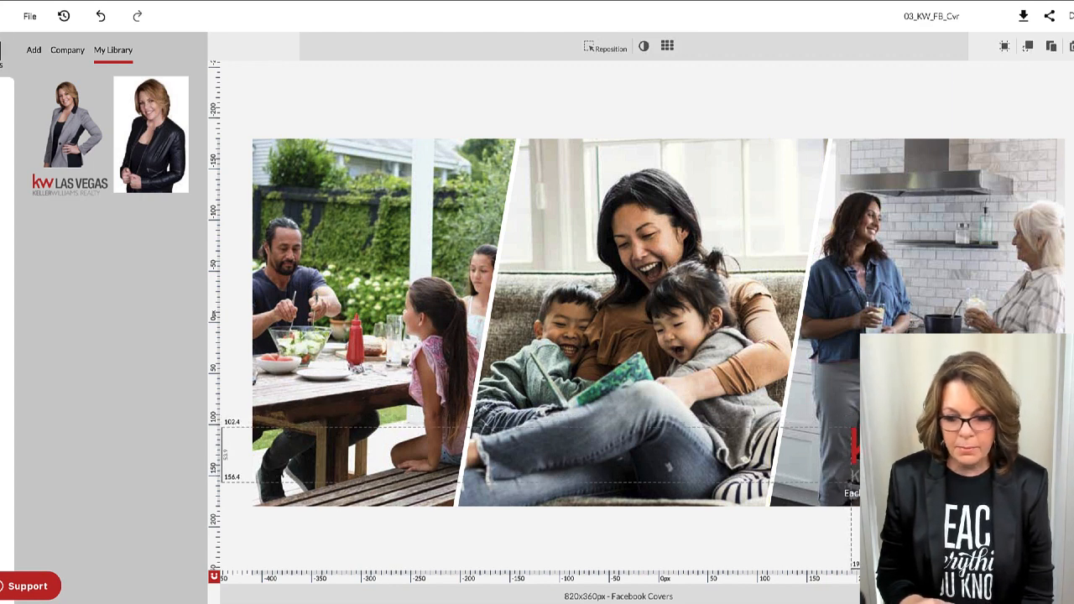
click(1047, 94)
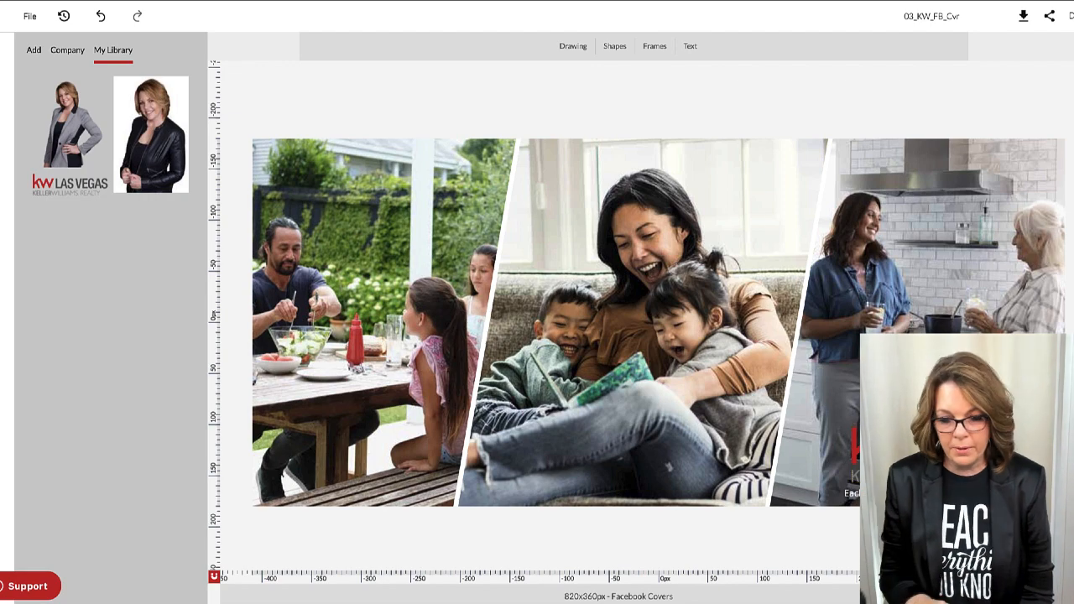
Save the edited 03_KW_FB_Cvr cover as a JPEG in the Images folder.
click(1024, 16)
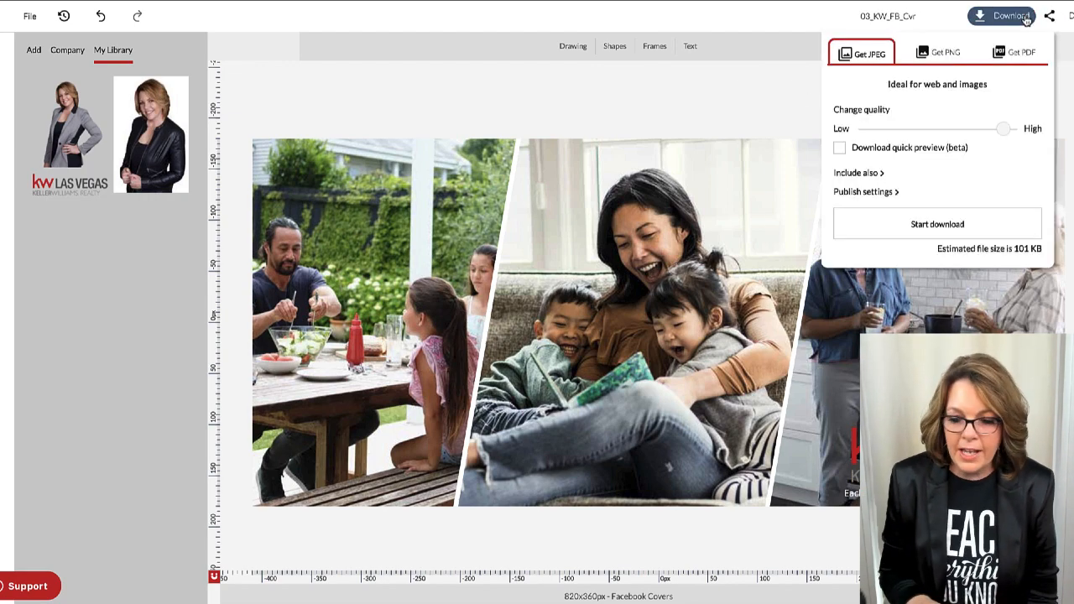
click(939, 230)
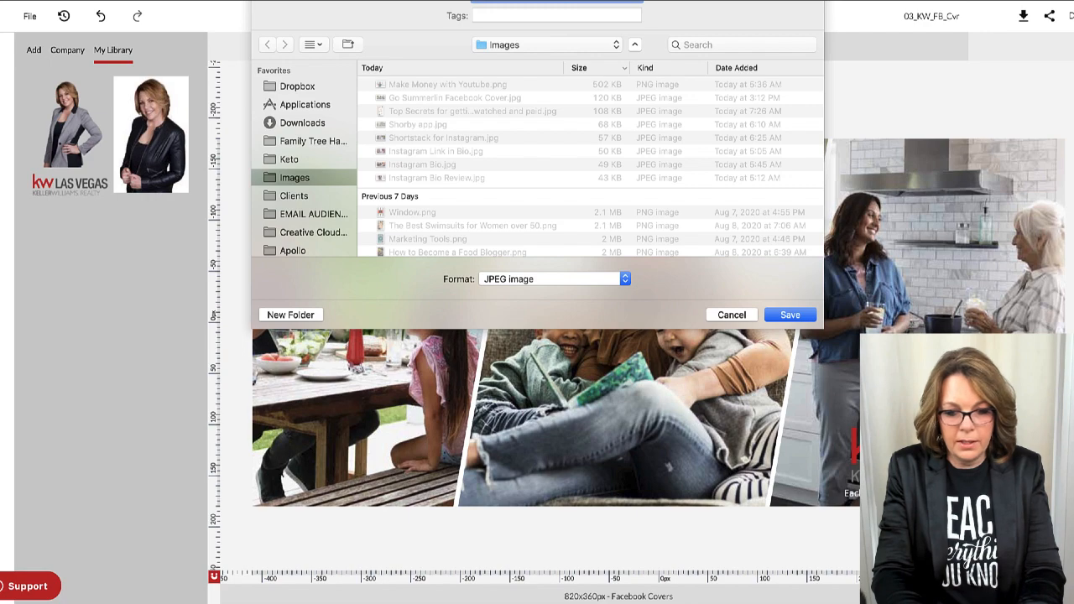
key(Return)
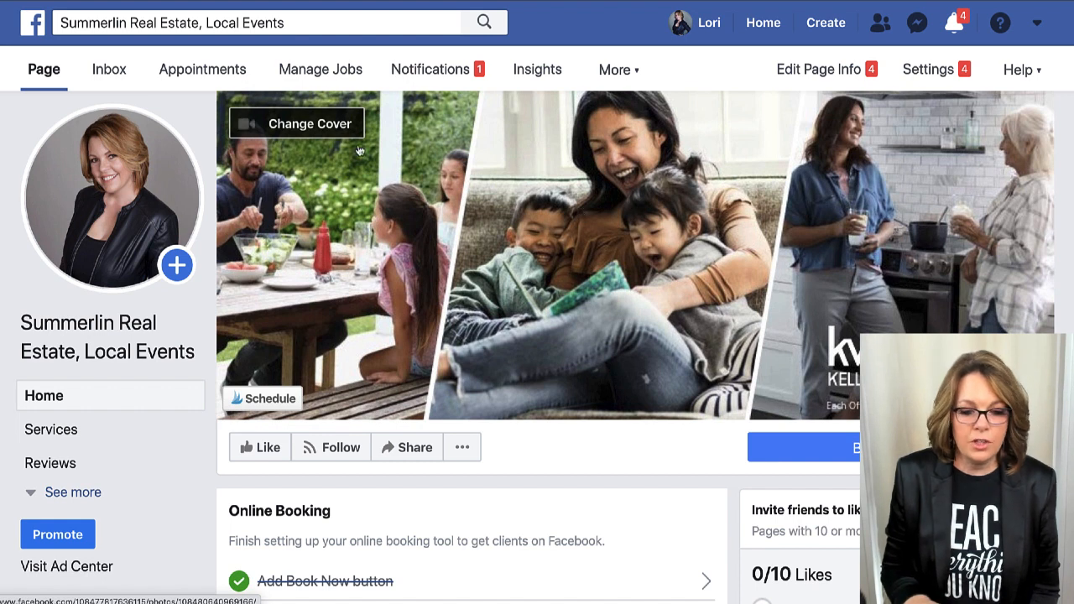
Try a cover from the existing Cover Photos album and reposition it, then back out of the picker.
click(303, 126)
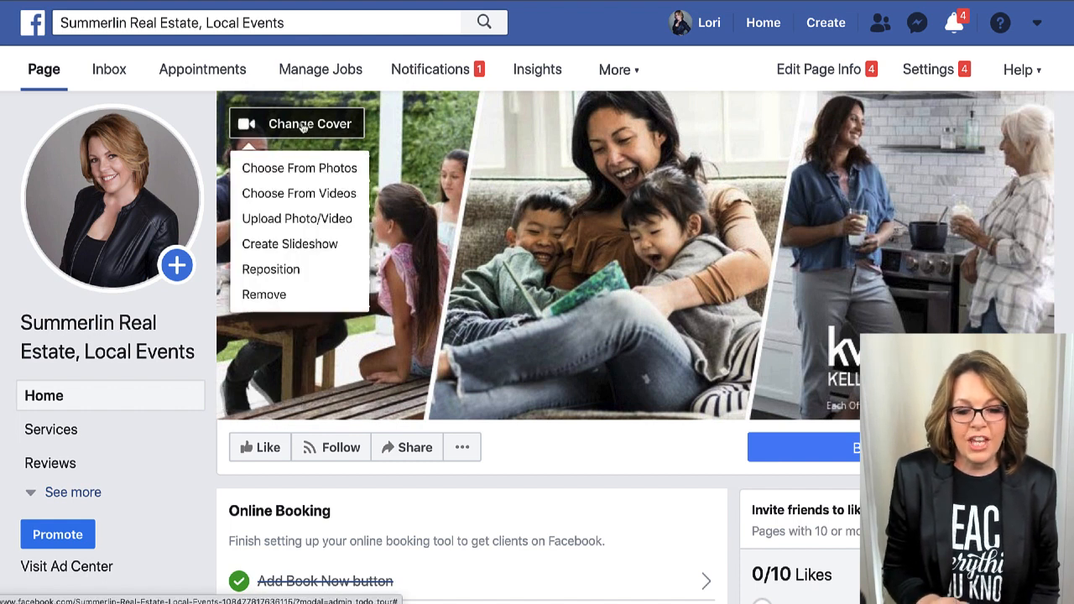
click(310, 172)
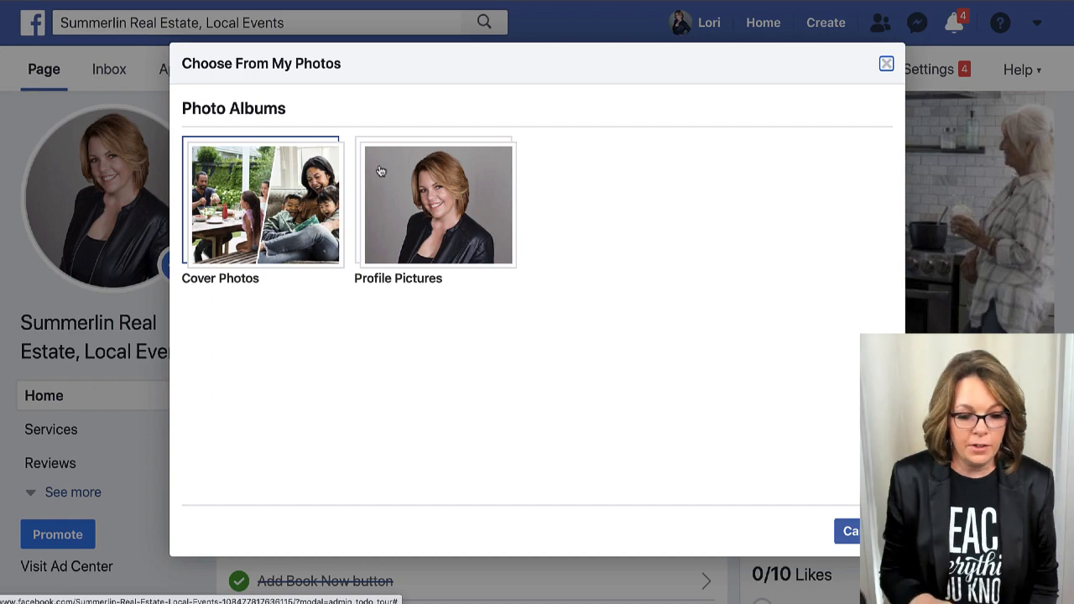
click(312, 176)
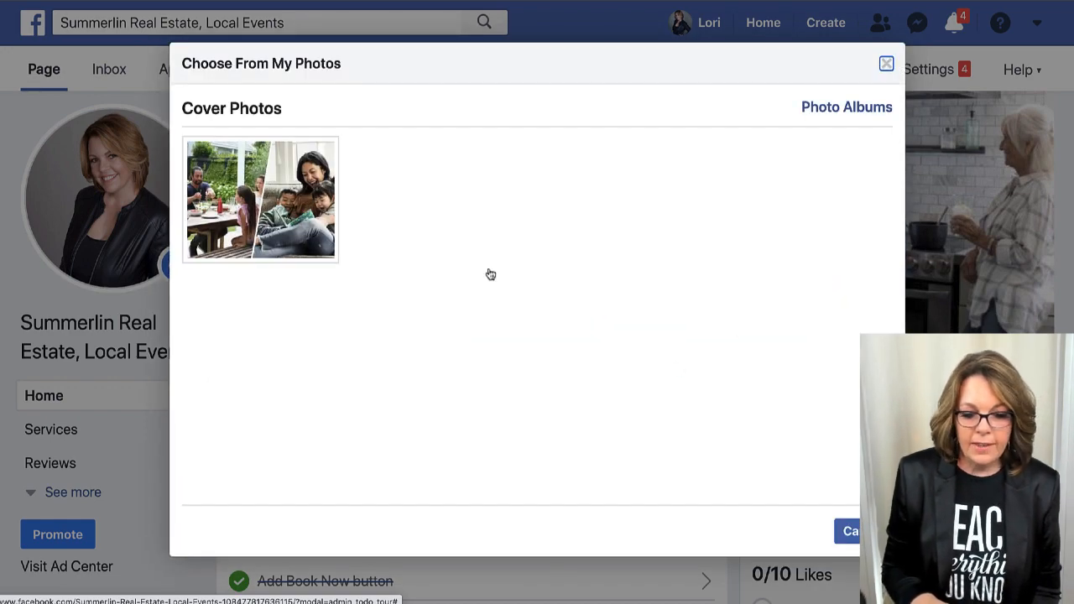
click(256, 212)
mouse_move(771, 455)
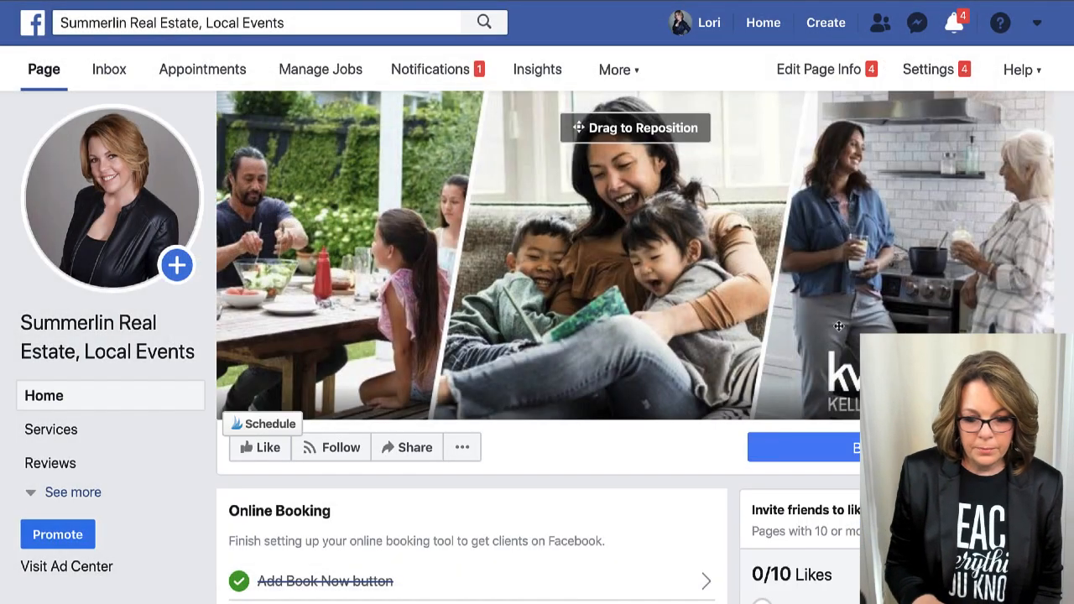
drag(530, 117, 515, 149)
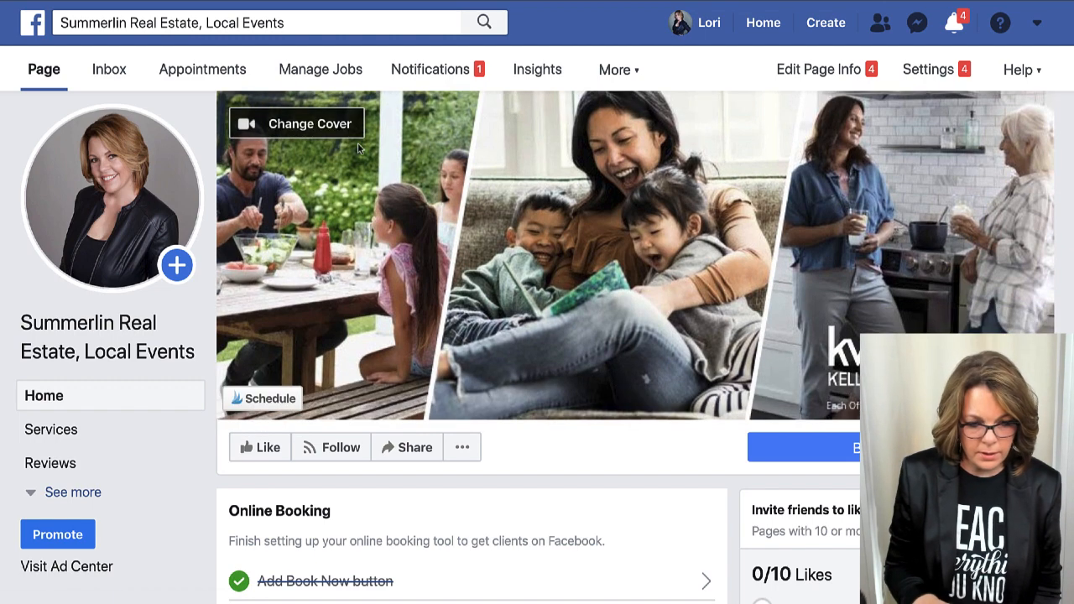
click(277, 124)
click(277, 170)
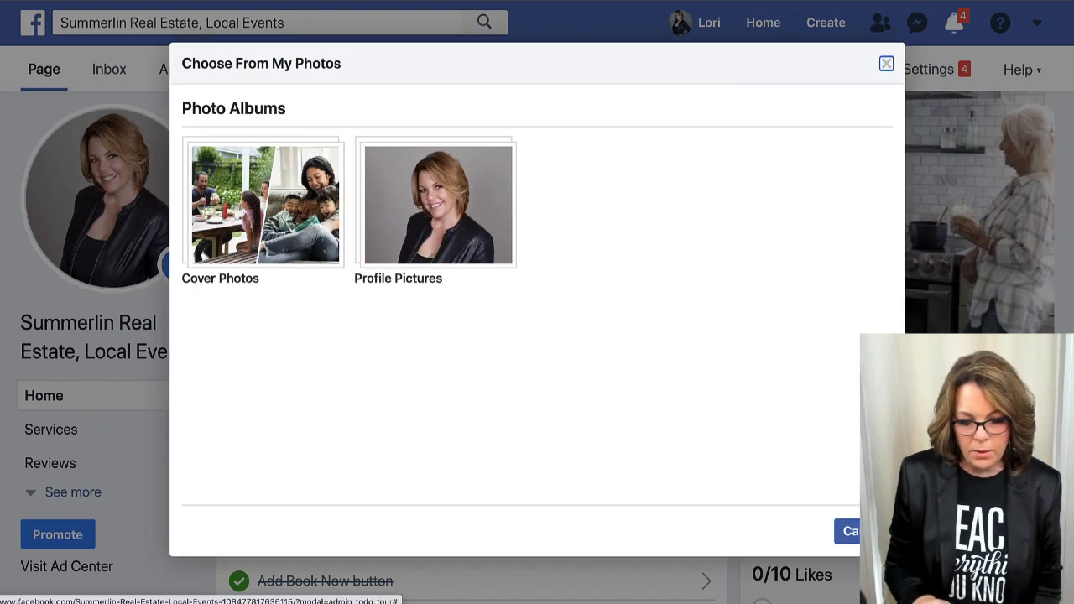
click(868, 531)
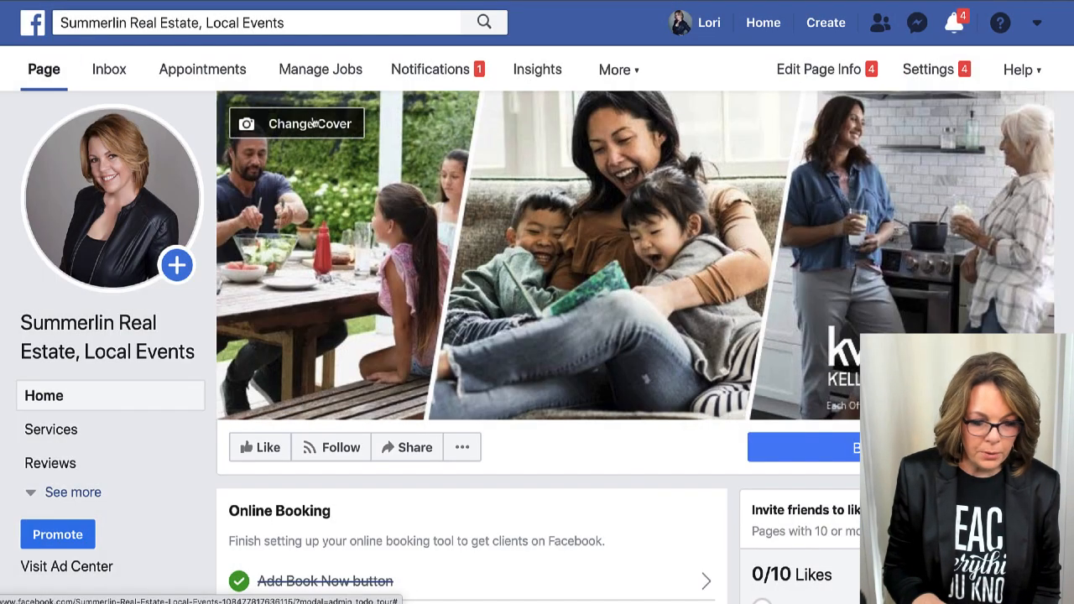
Upload gosummerlincover.jpg as the page cover, shift it upward, and save the position.
click(314, 123)
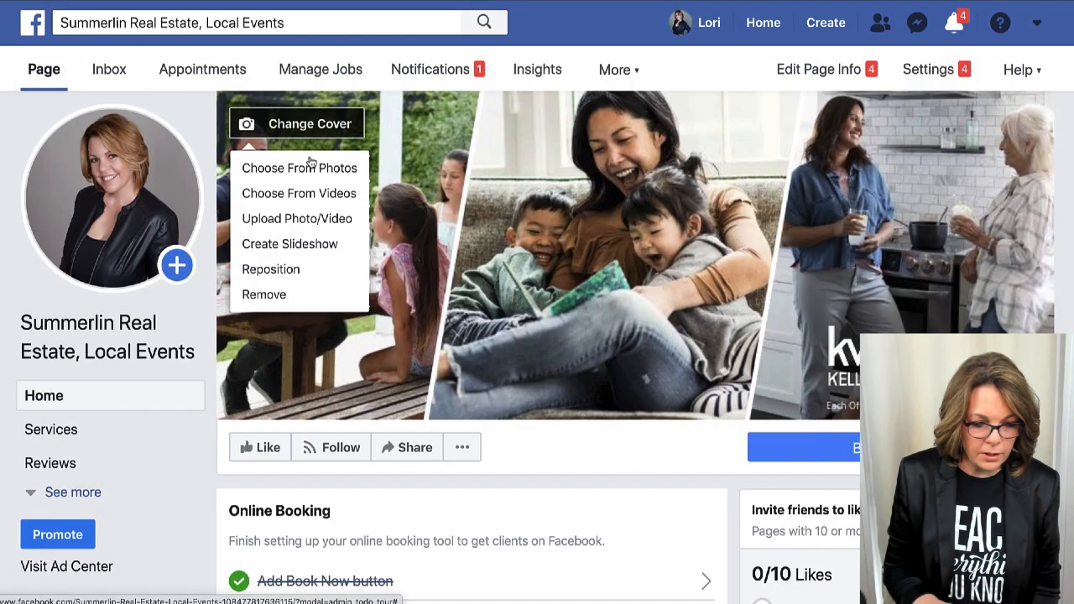
click(298, 218)
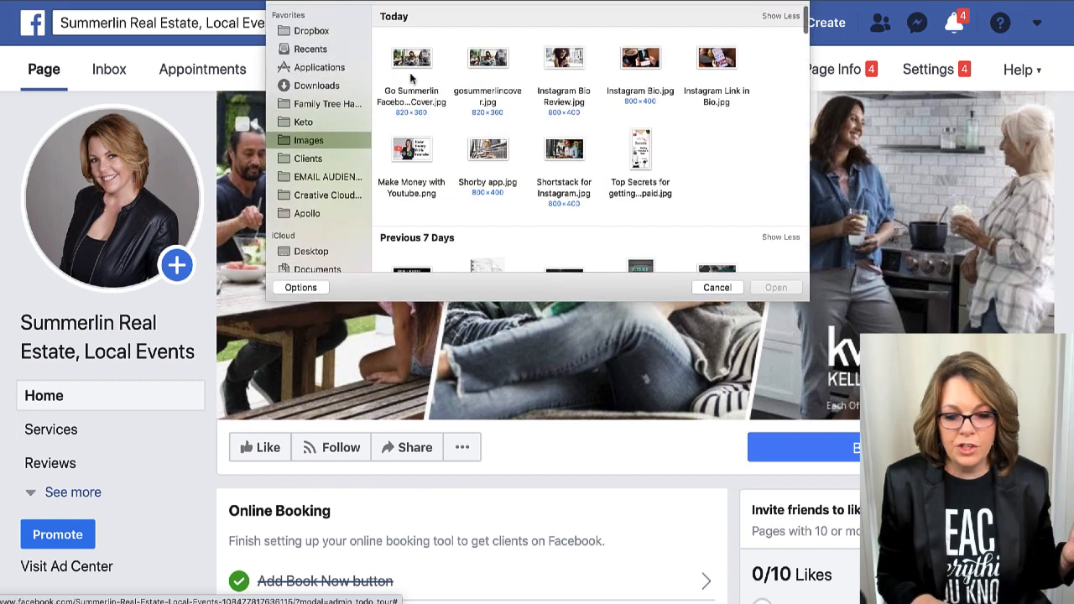
click(490, 67)
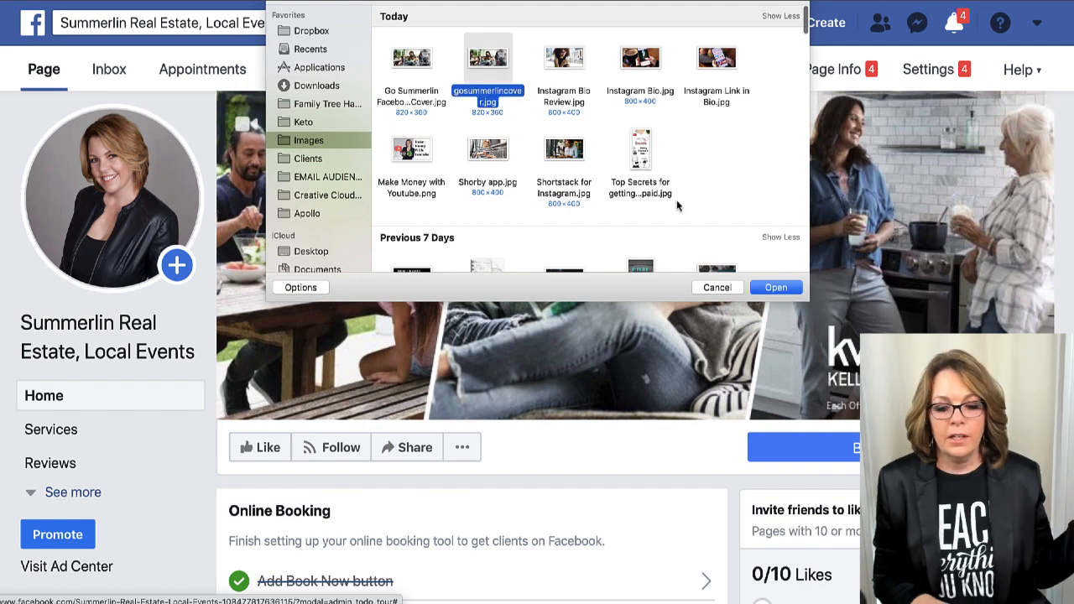
click(760, 287)
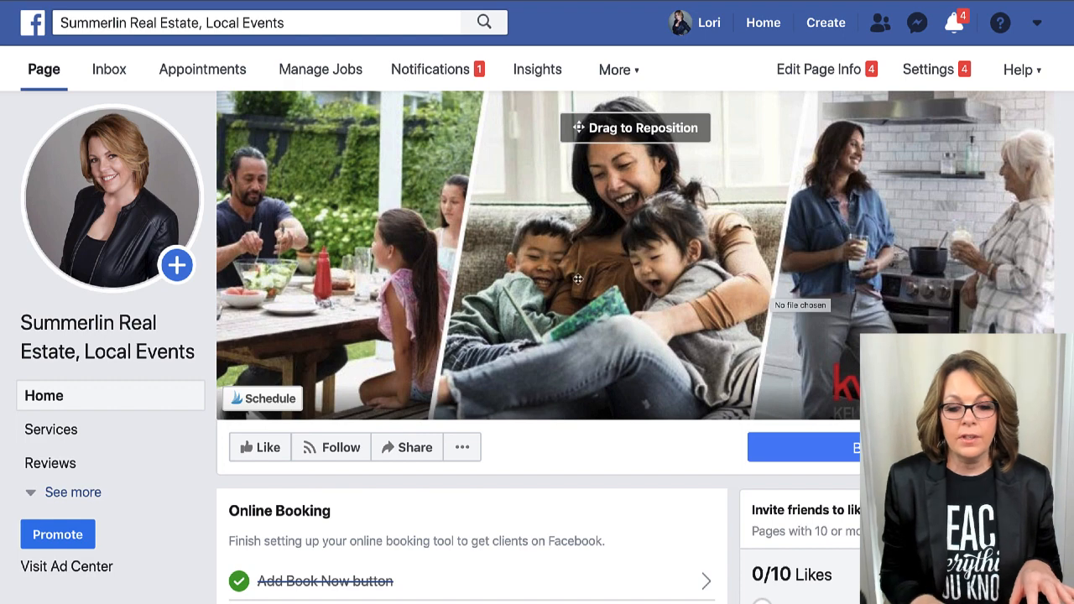
drag(791, 289, 791, 213)
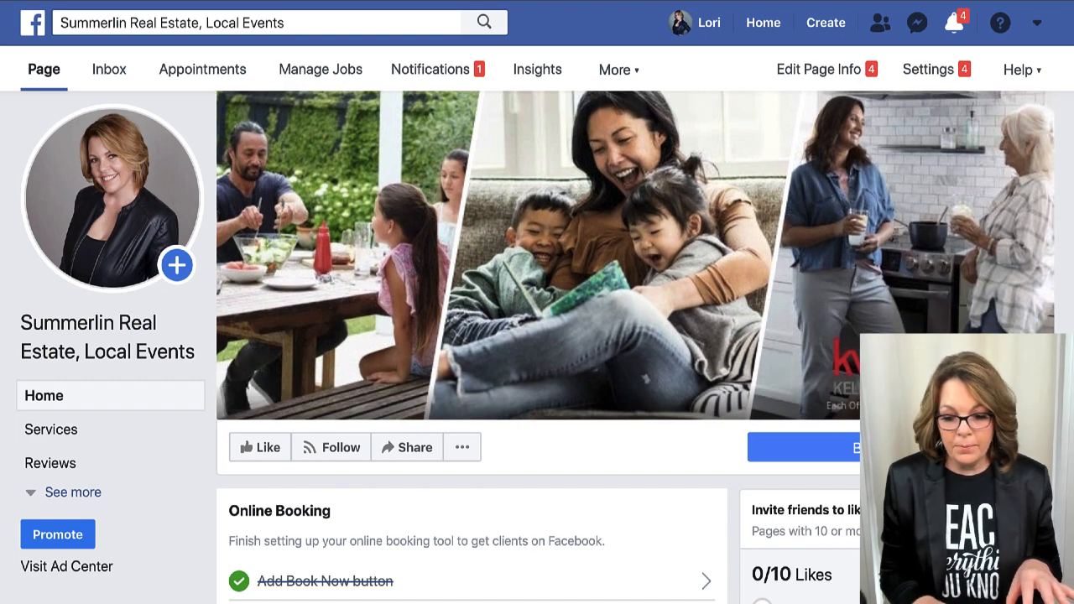
click(1021, 401)
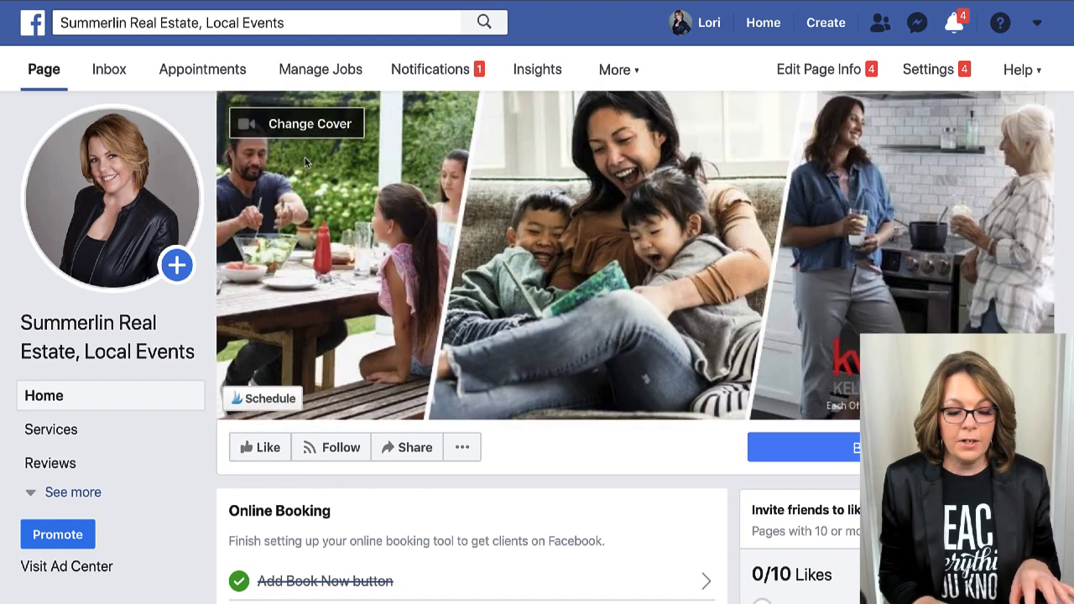
click(299, 127)
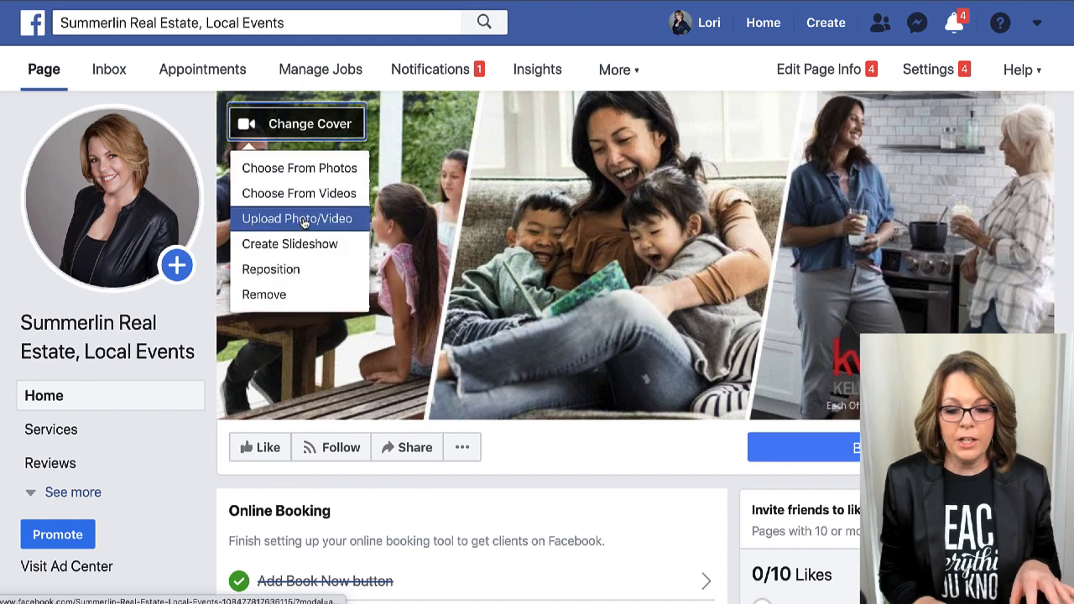
Create a cover slideshow with the family collage as the first slide and publish it.
click(289, 244)
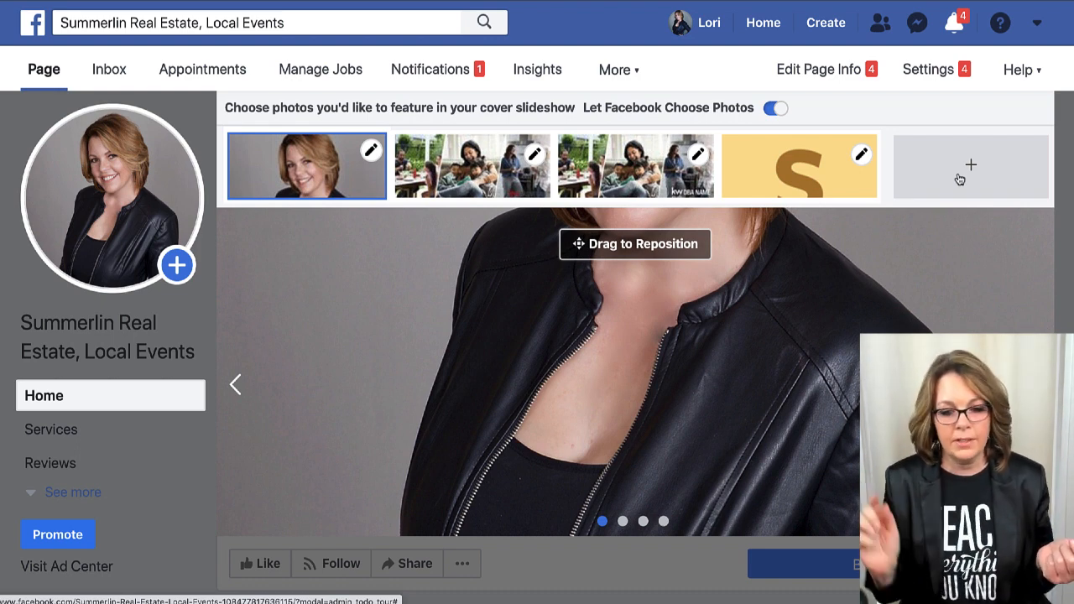
click(464, 176)
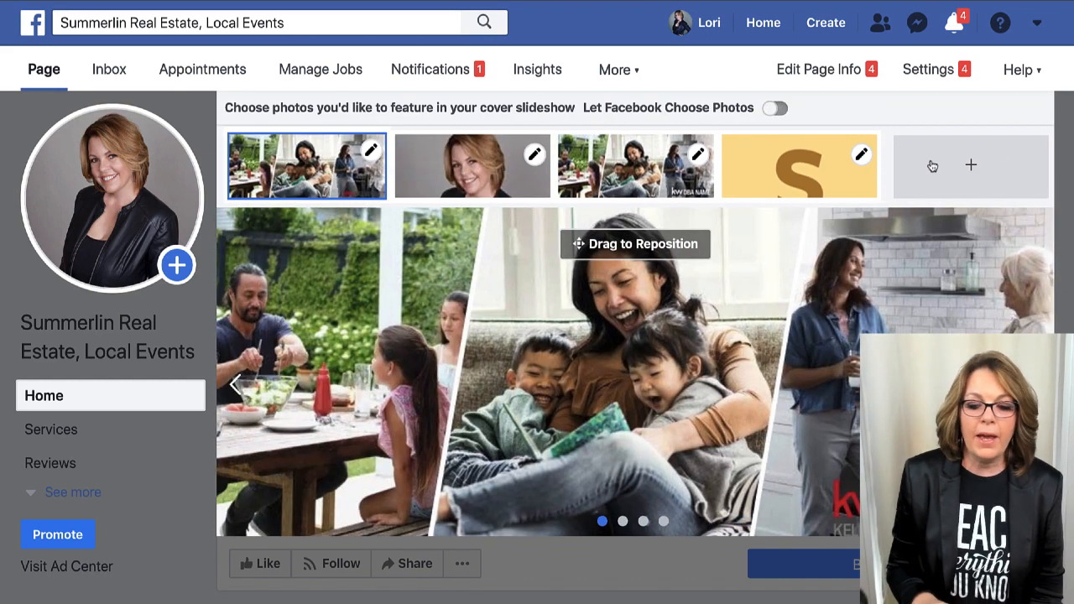
click(862, 154)
click(864, 156)
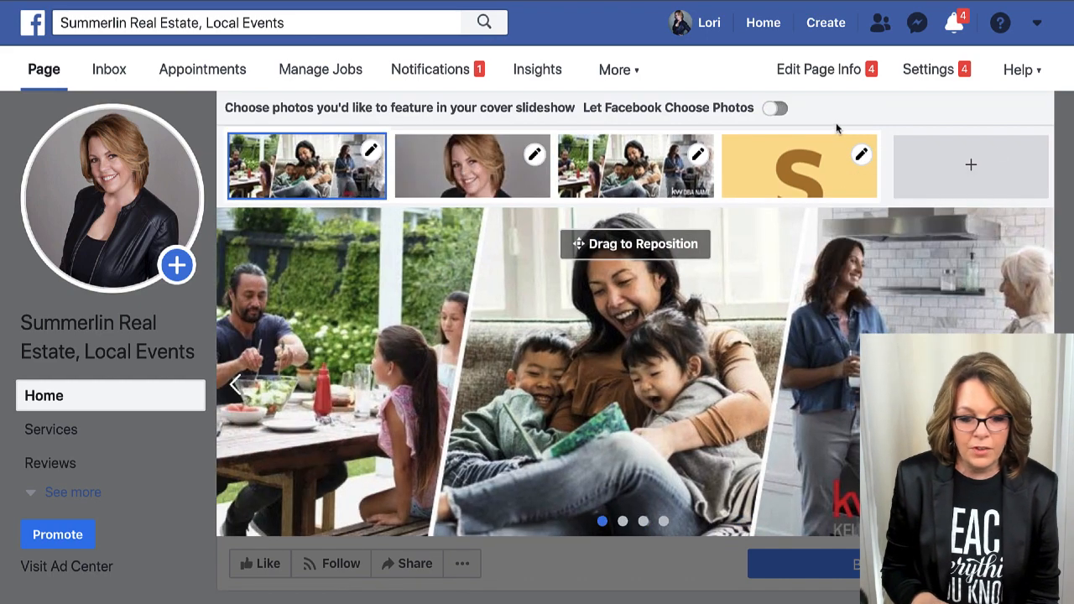
click(1014, 517)
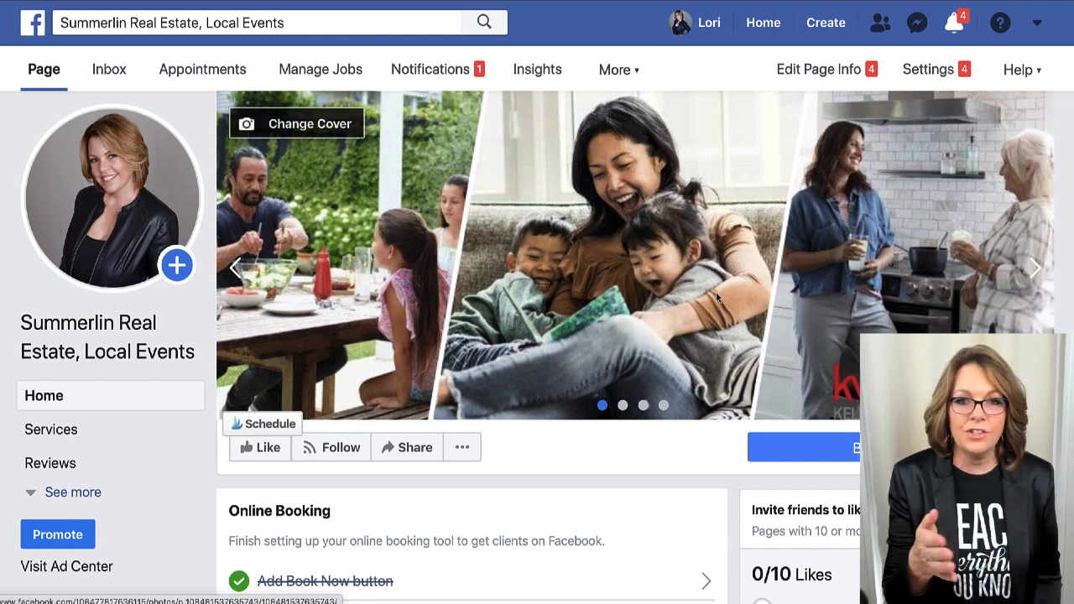
Click through all four cover slides, ending back on the family collage.
click(1035, 267)
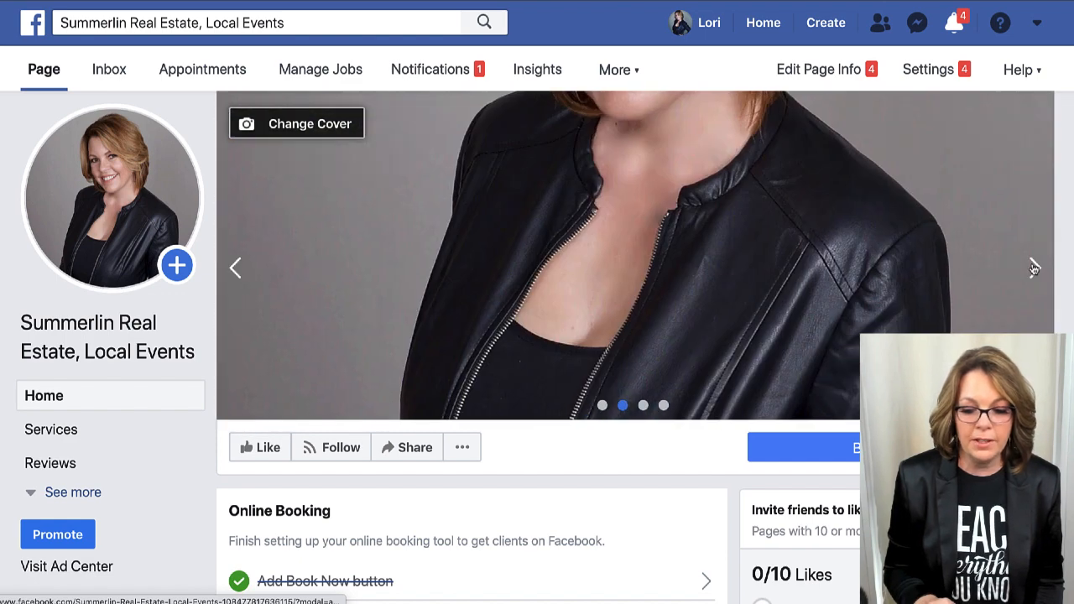
click(1035, 267)
click(1035, 268)
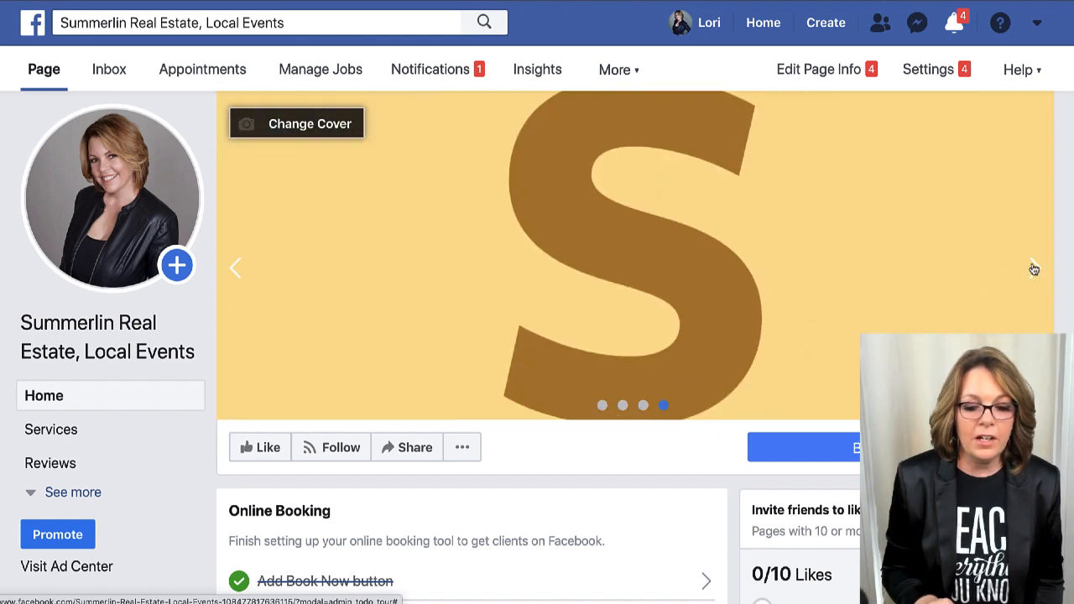
click(1035, 269)
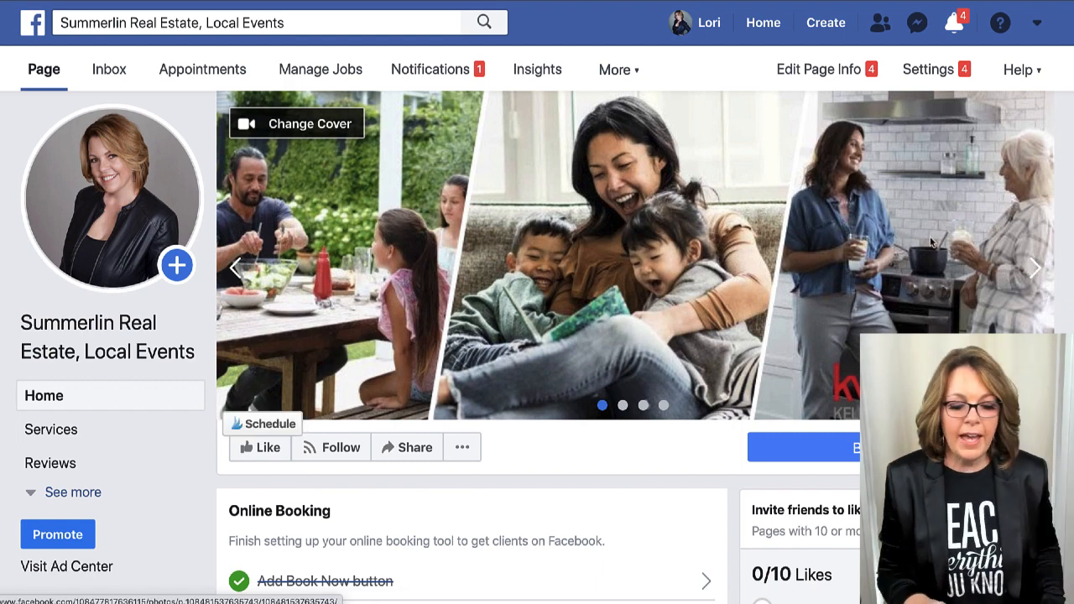
Go from the Online Booking card's List services to the empty Services section.
scroll(929, 237, down, 2)
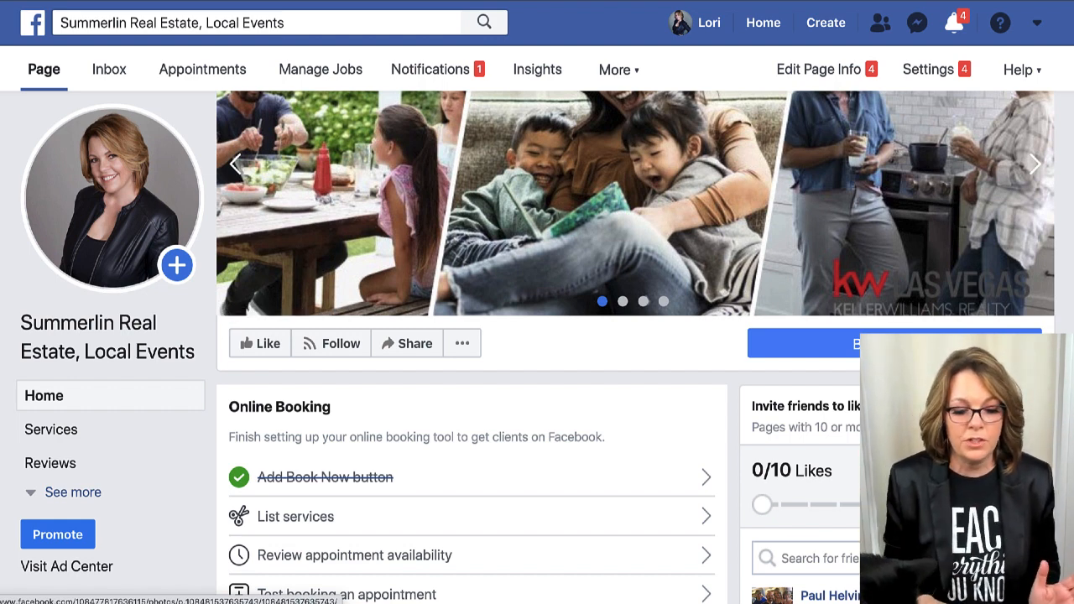
scroll(647, 237, down, 1)
scroll(647, 241, down, 3)
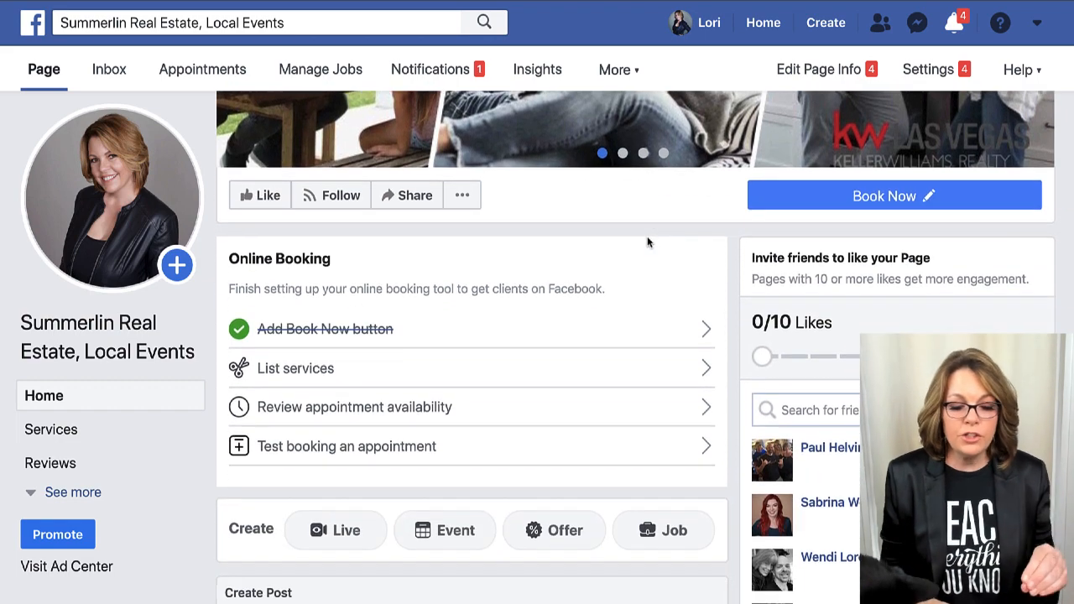
scroll(647, 242, up, 1)
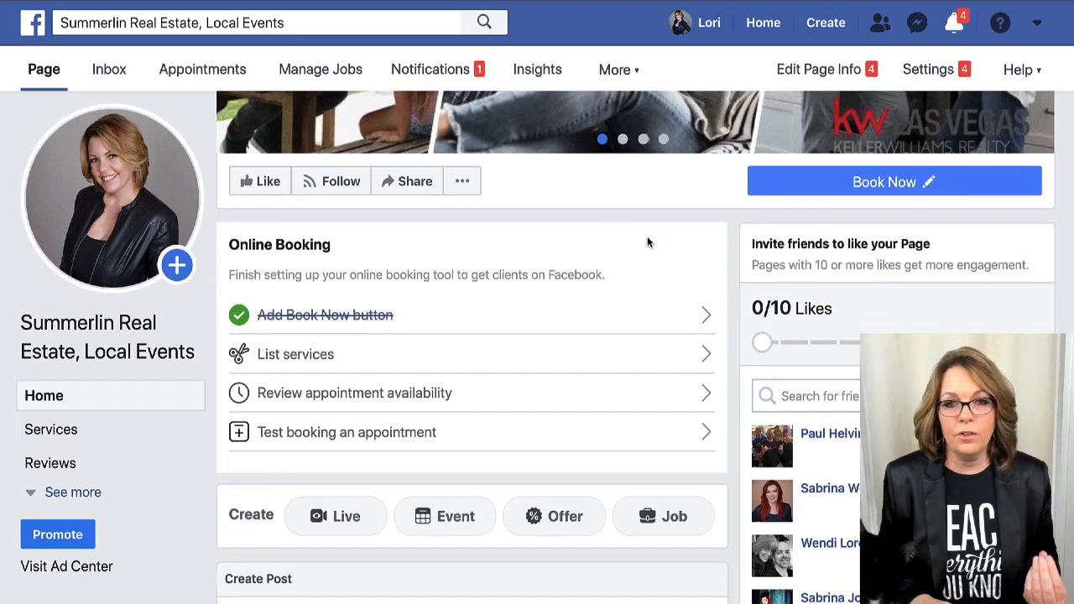
scroll(647, 242, down, 1)
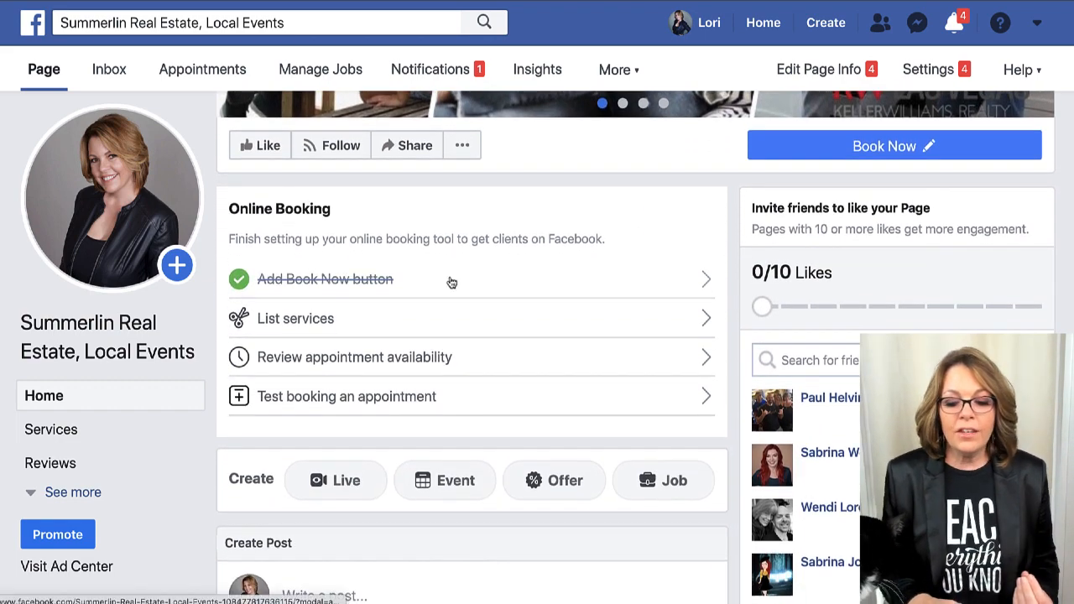
scroll(451, 281, down, 1)
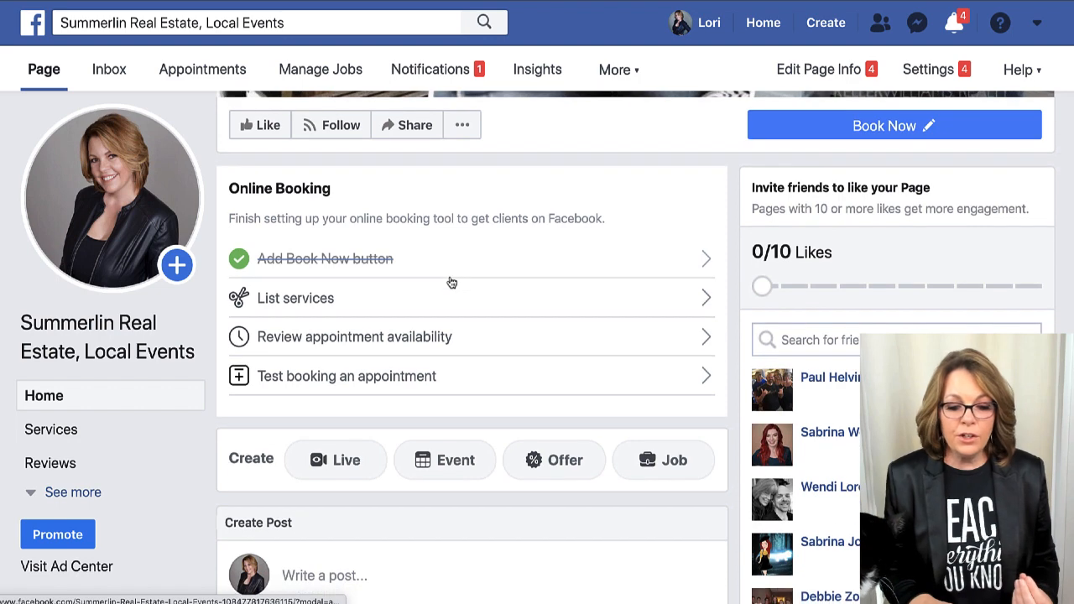
click(300, 302)
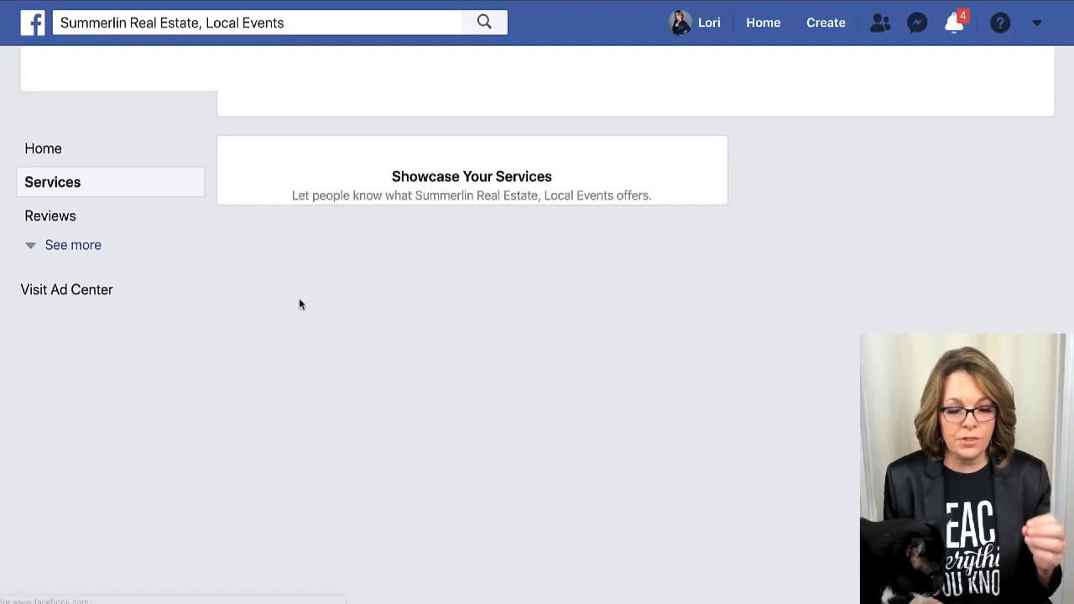
scroll(398, 374, down, 3)
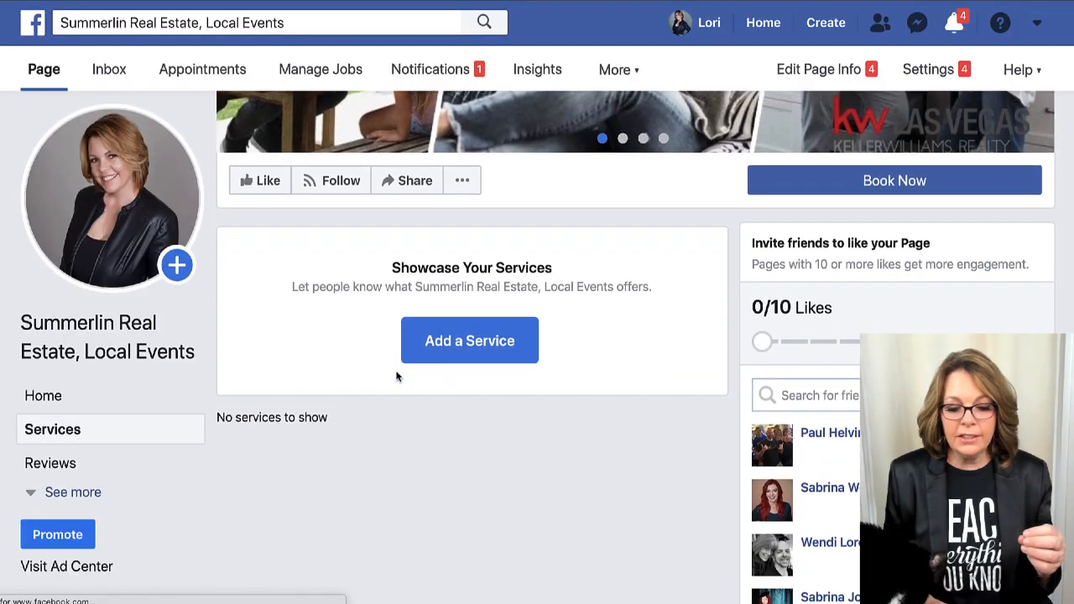
click(472, 340)
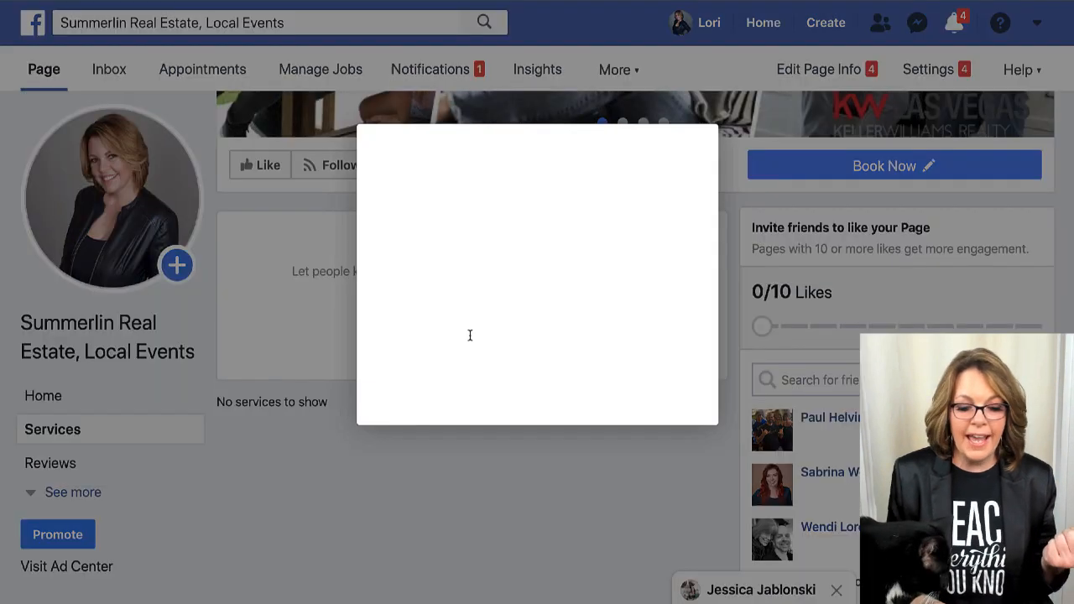
click(418, 140)
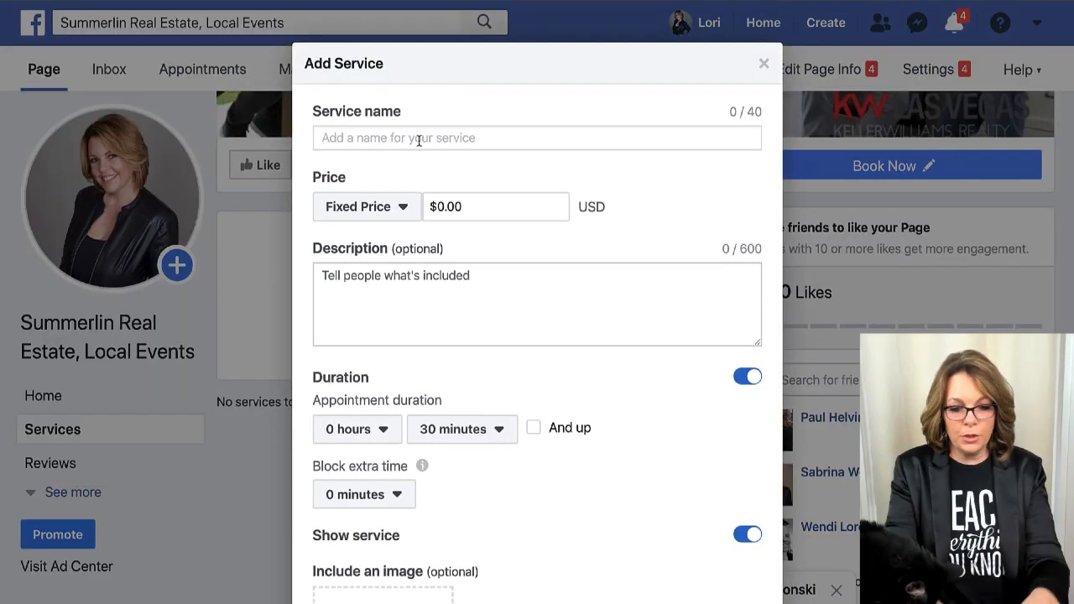
text(Buyer )
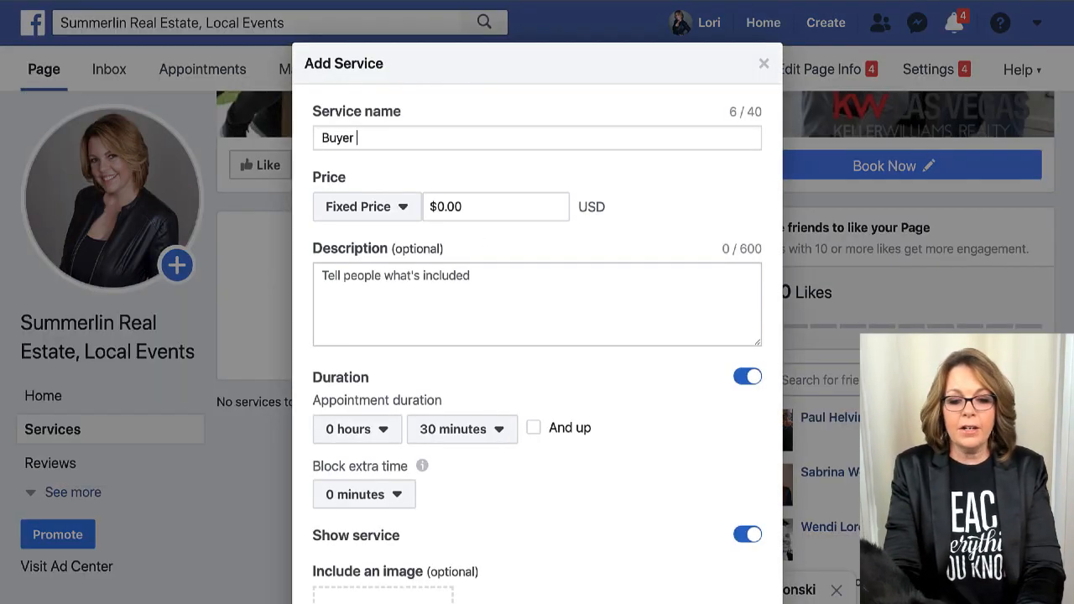
text(Consultatioon)
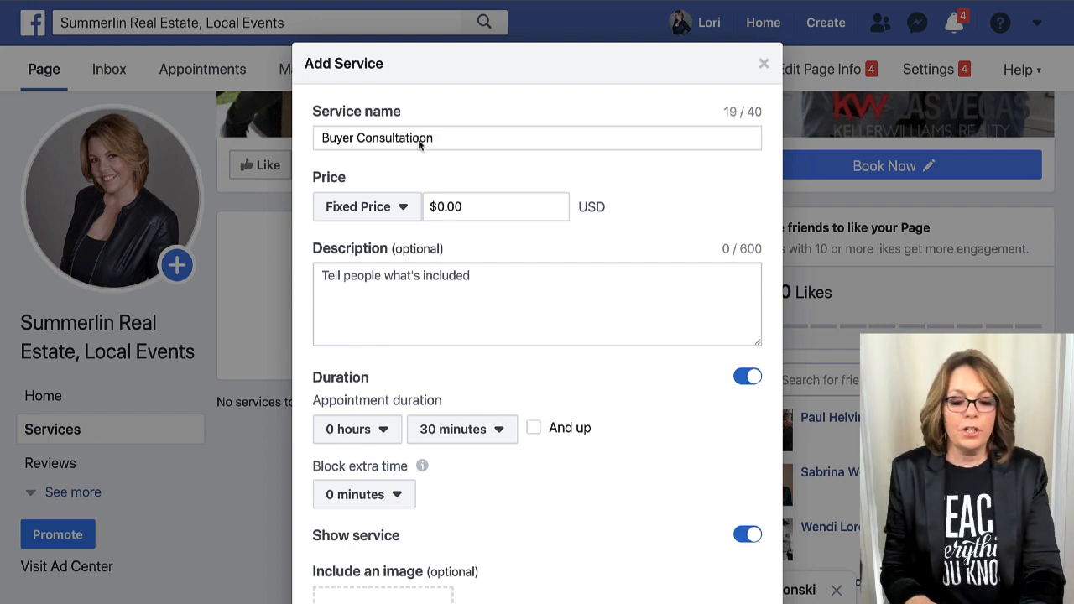
click(469, 208)
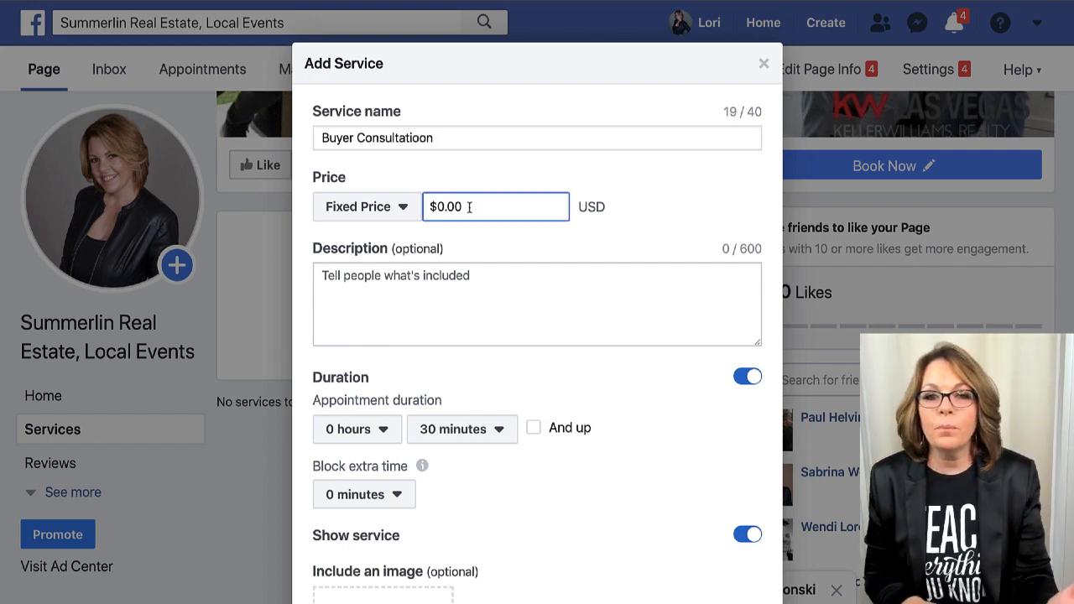
click(417, 316)
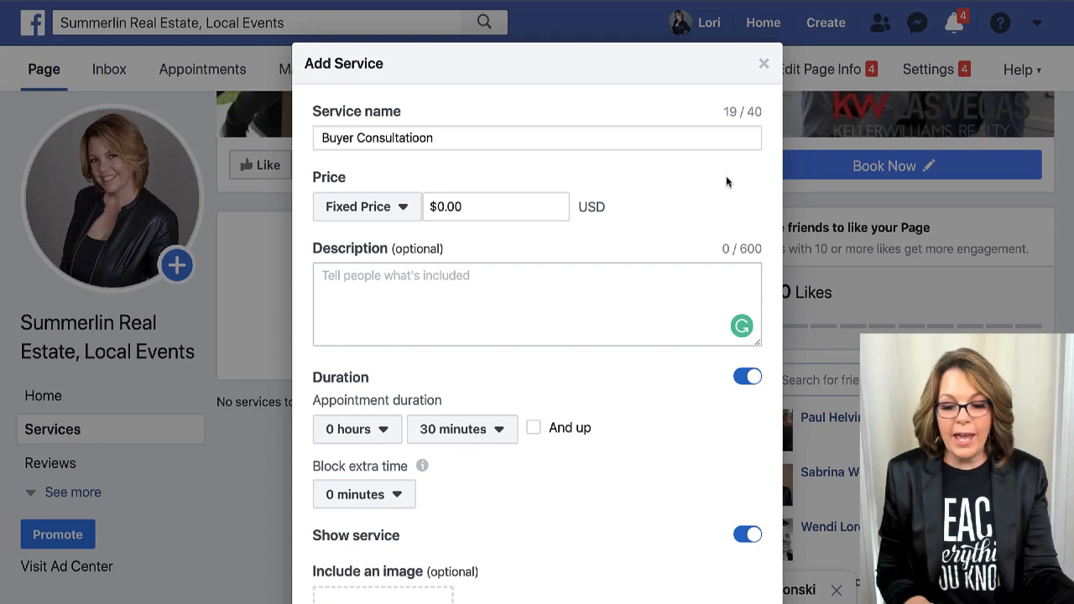
click(763, 65)
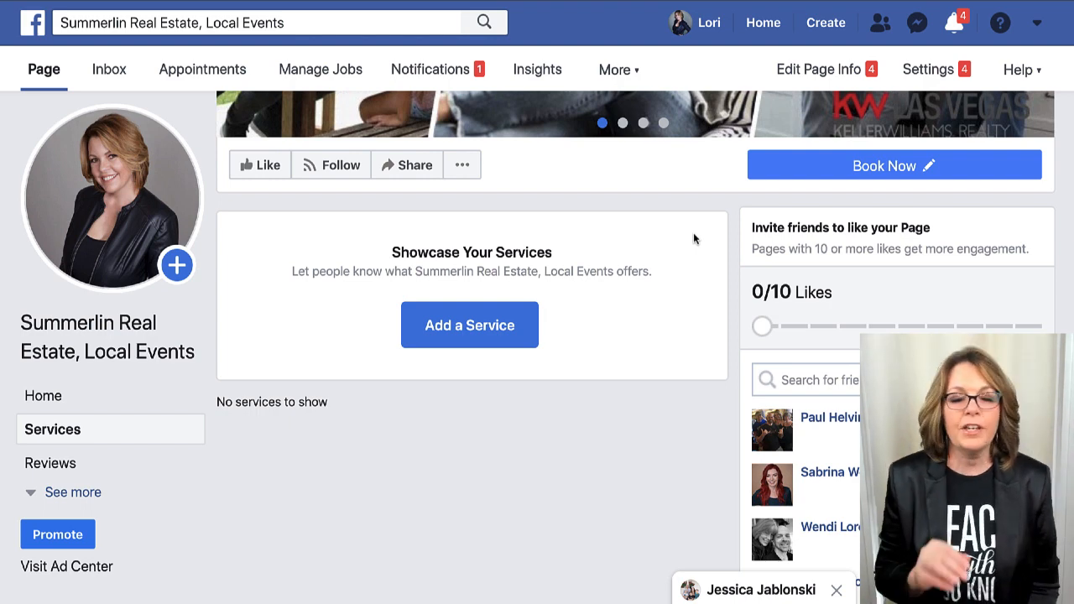
Return to the page home and use See more to list Shop, Offers, Photos, Videos, Events, About and Jobs.
scroll(645, 307, down, 1)
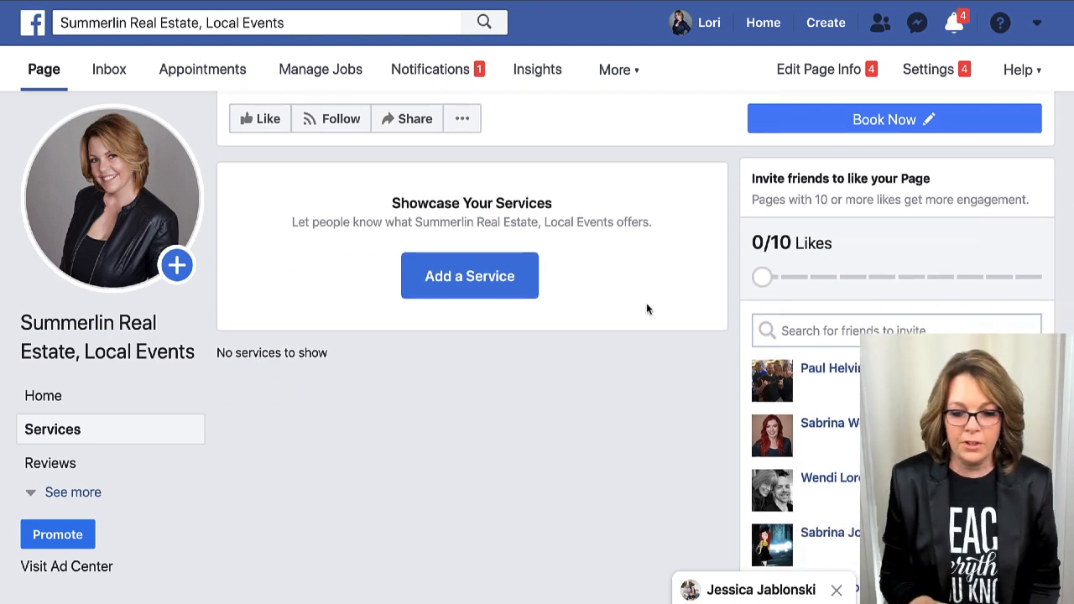
scroll(645, 307, up, 3)
scroll(397, 248, down, 3)
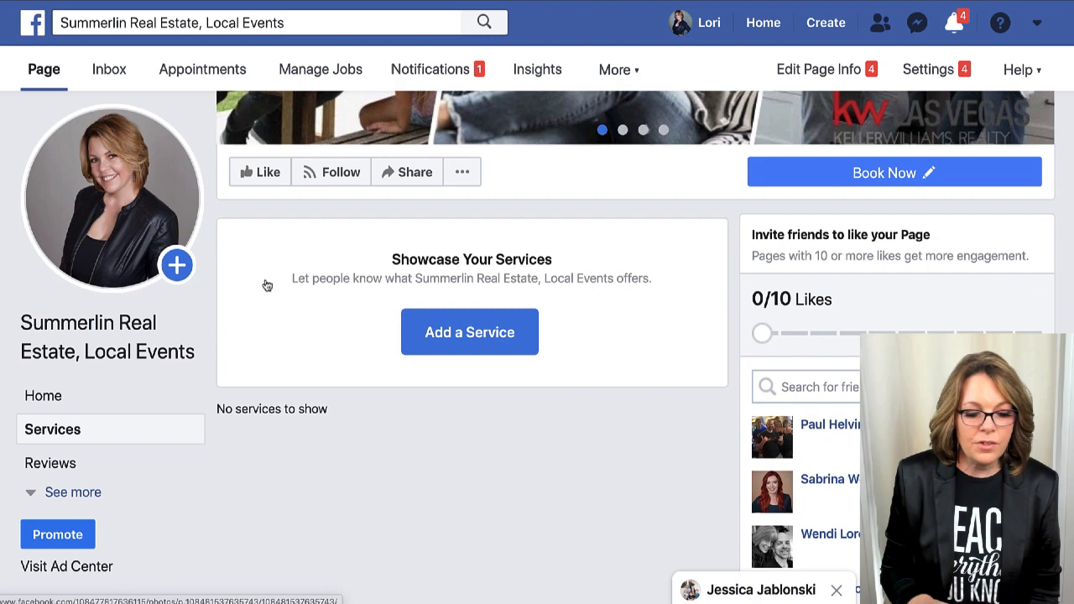
click(63, 404)
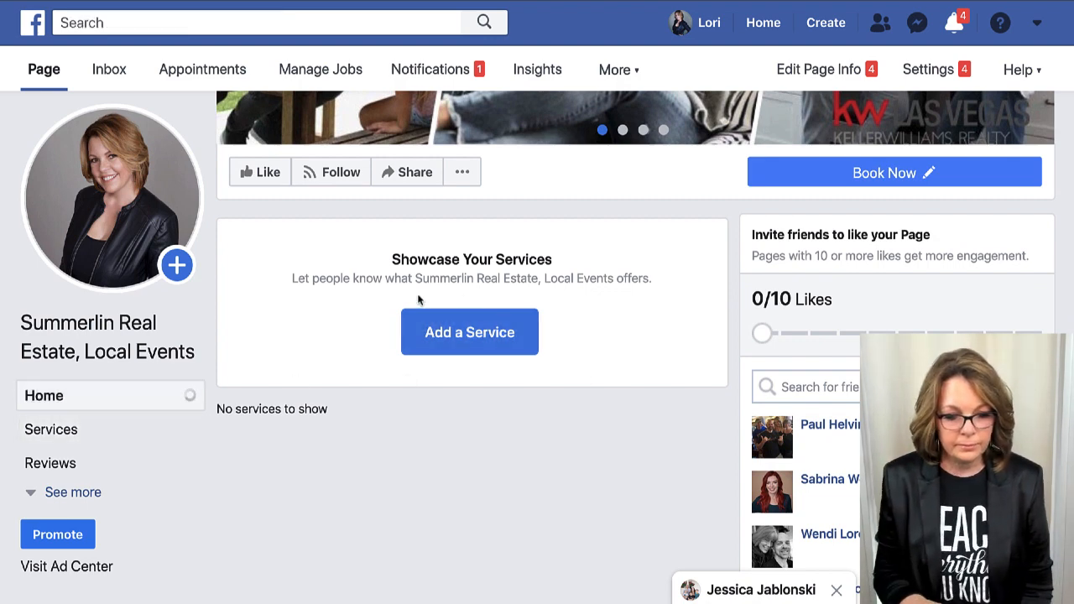
click(33, 492)
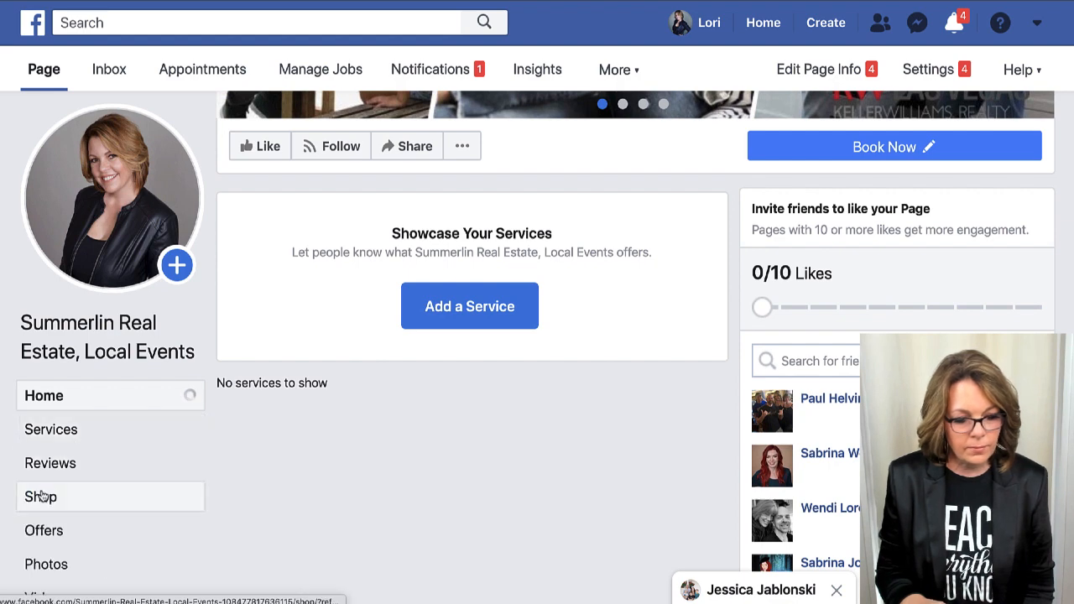
scroll(108, 501, down, 3)
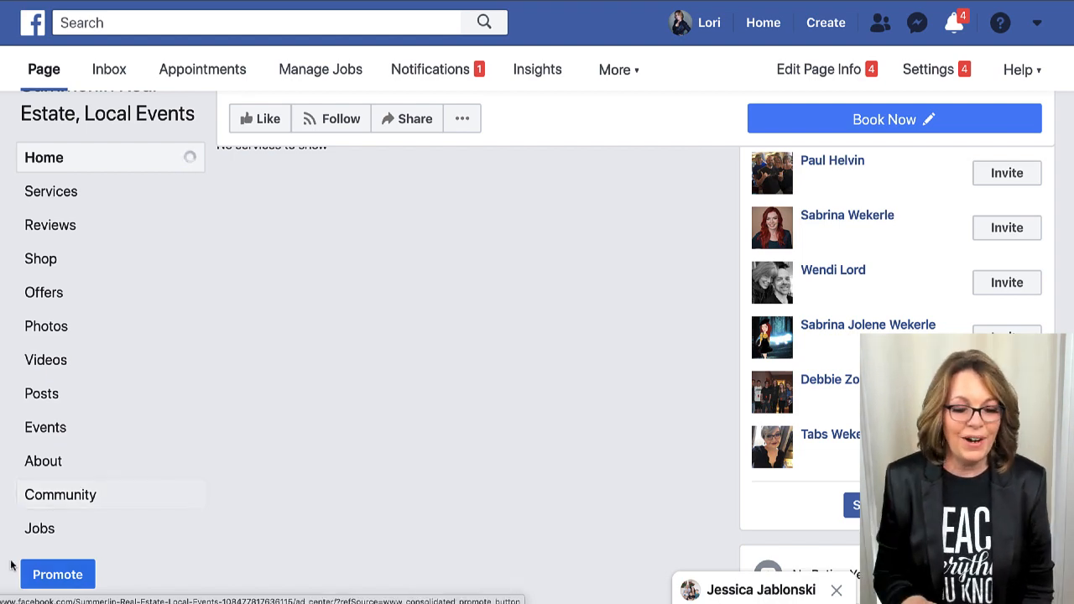
scroll(353, 368, up, 7)
scroll(354, 376, down, 4)
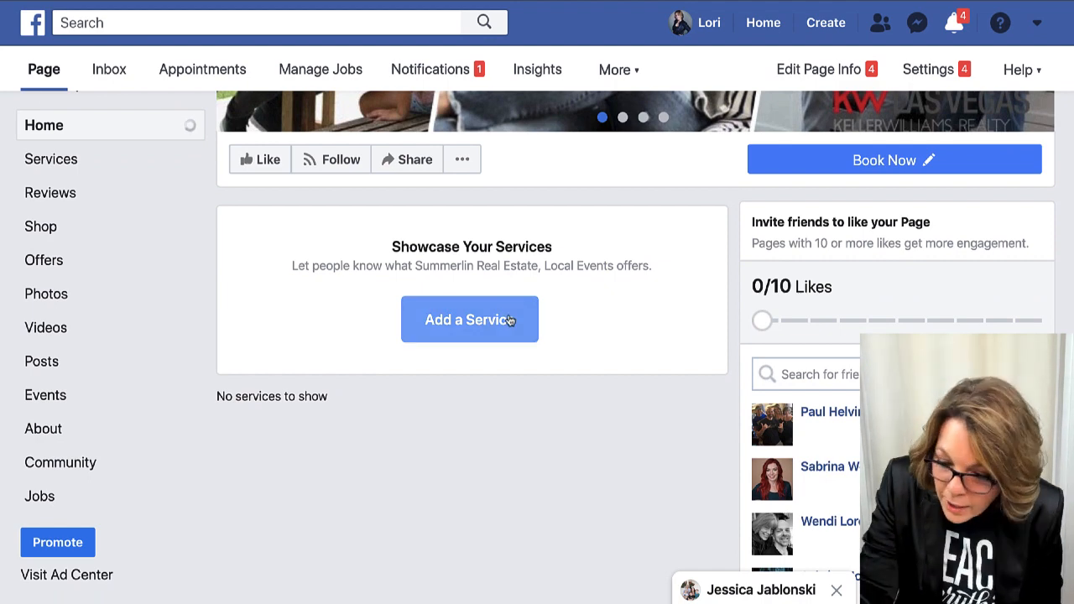
Open Edit Page Info from the '...' menu and select the Description box.
click(467, 162)
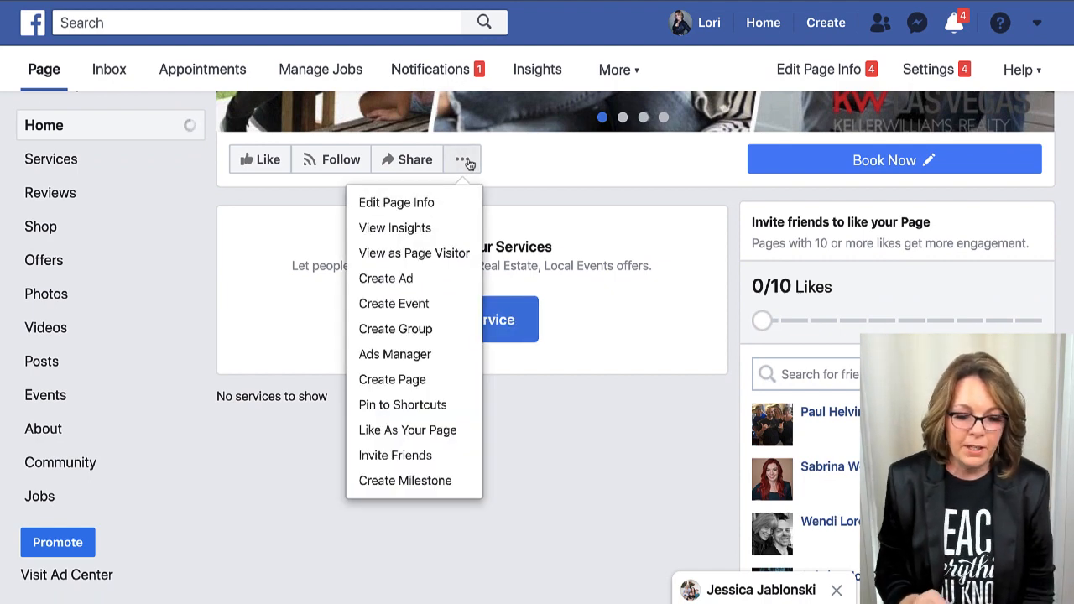
click(428, 203)
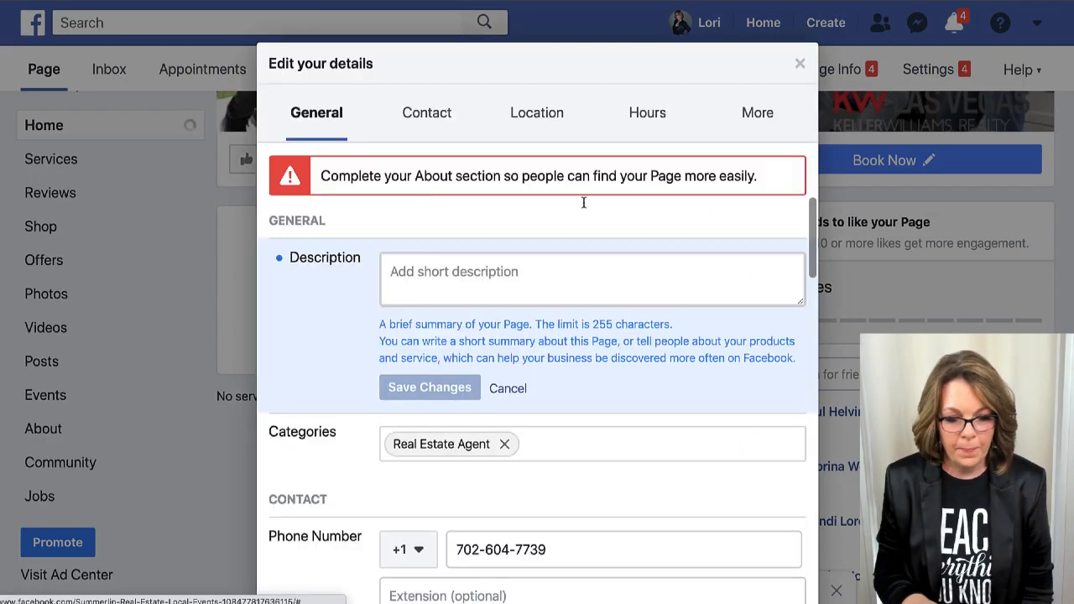
scroll(463, 255, down, 1)
scroll(463, 255, up, 1)
click(464, 256)
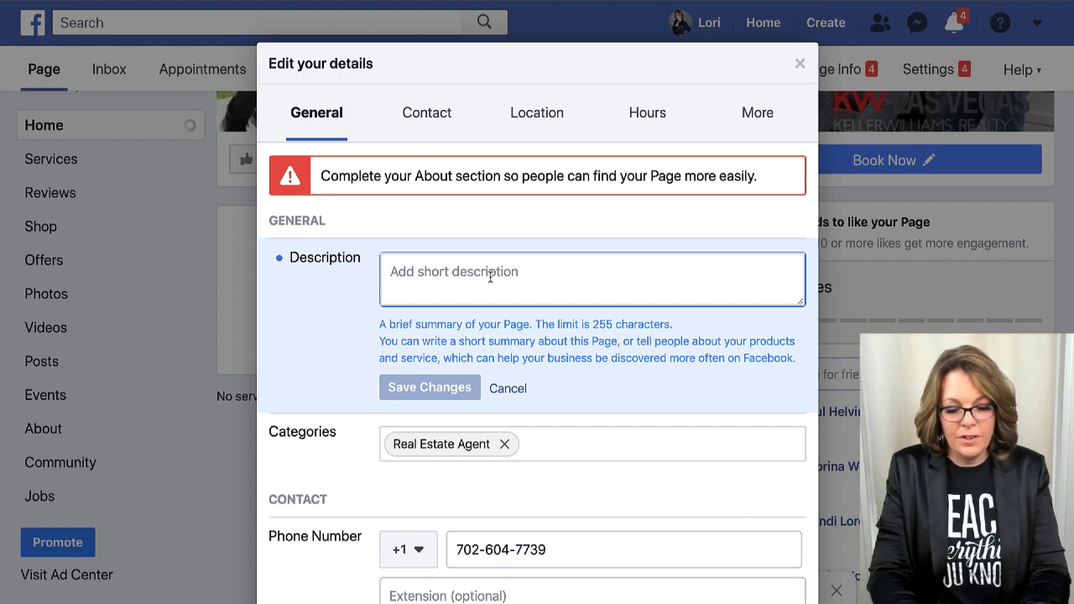
Write the description about living in Summerlin since its inception and helping as a local agent.
text(Lori Balle)
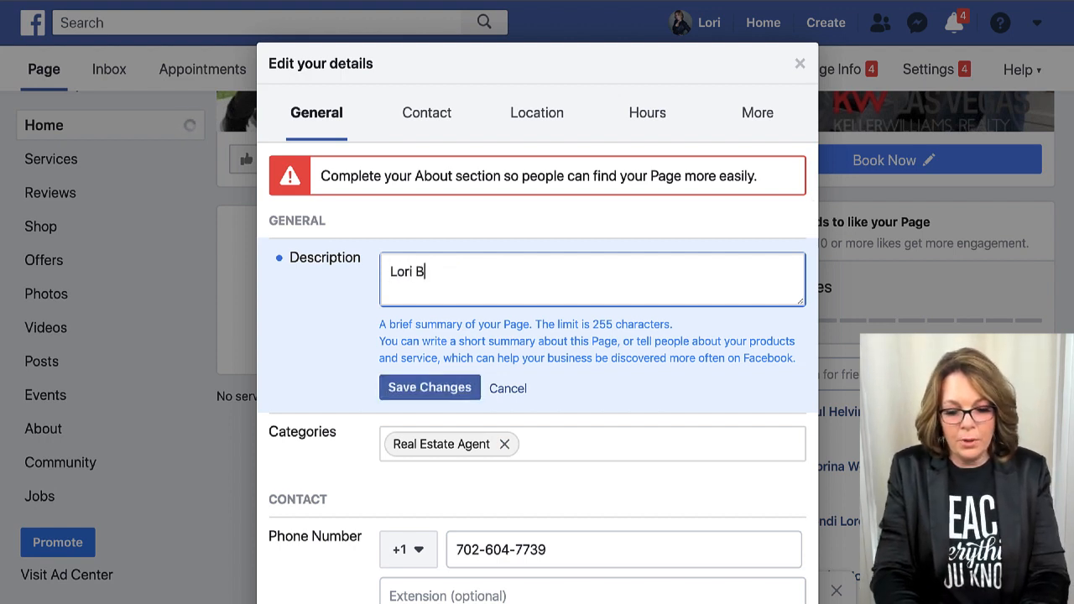
key(BackSpace)
key(BackSpace)
key(BackSpace)
key(BackSpace)
key(BackSpace)
key(BackSpace)
key(BackSpace)
key(BackSpace)
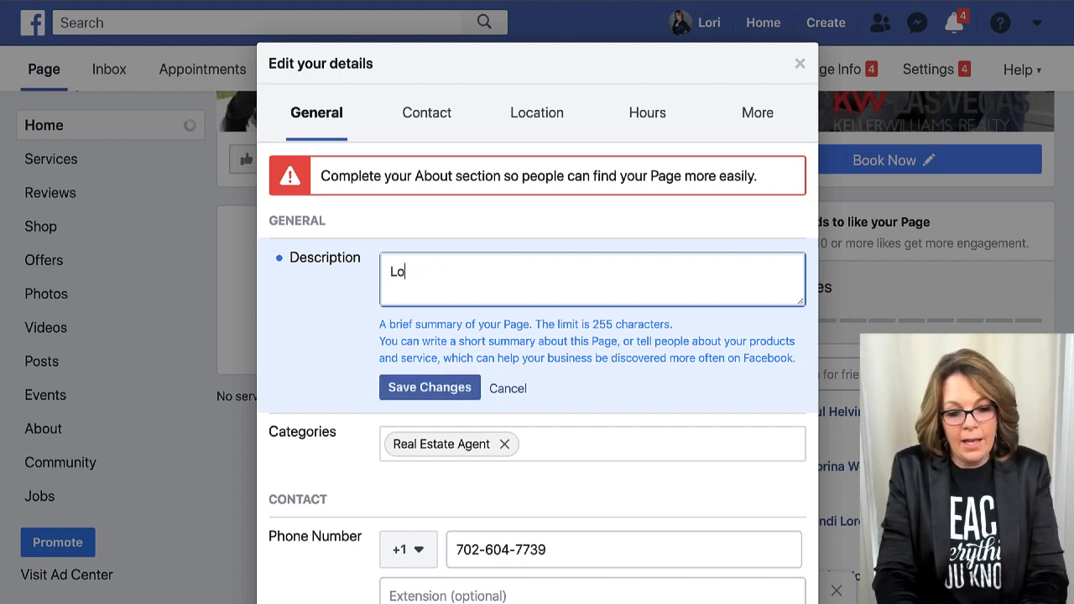
text(I'm)
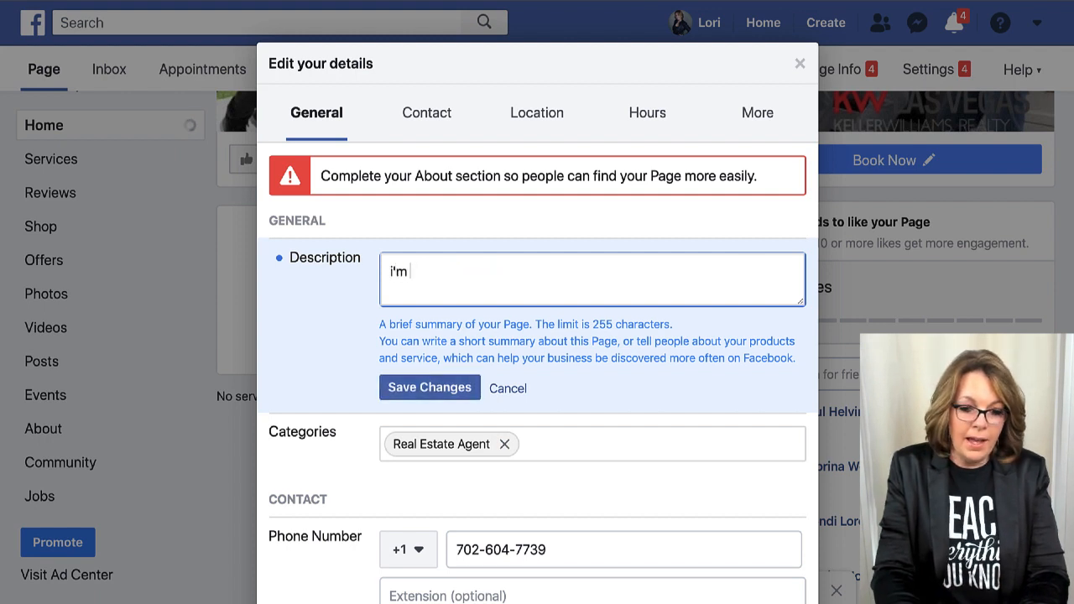
key(BackSpace)
key(BackSpace)
key(BackSpace)
text(I am a Sum)
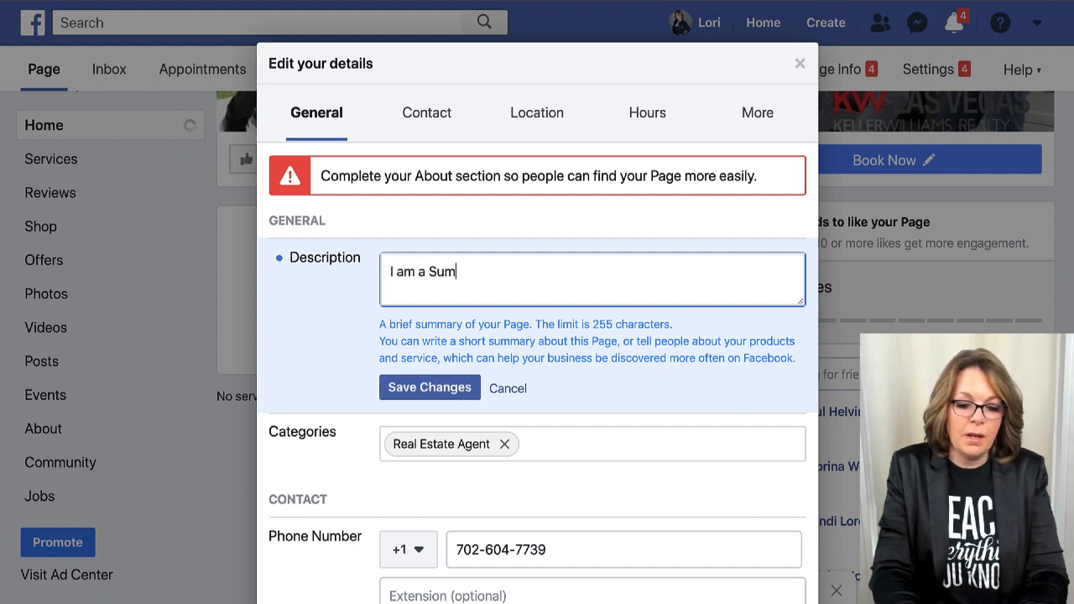
text(merlin Residet)
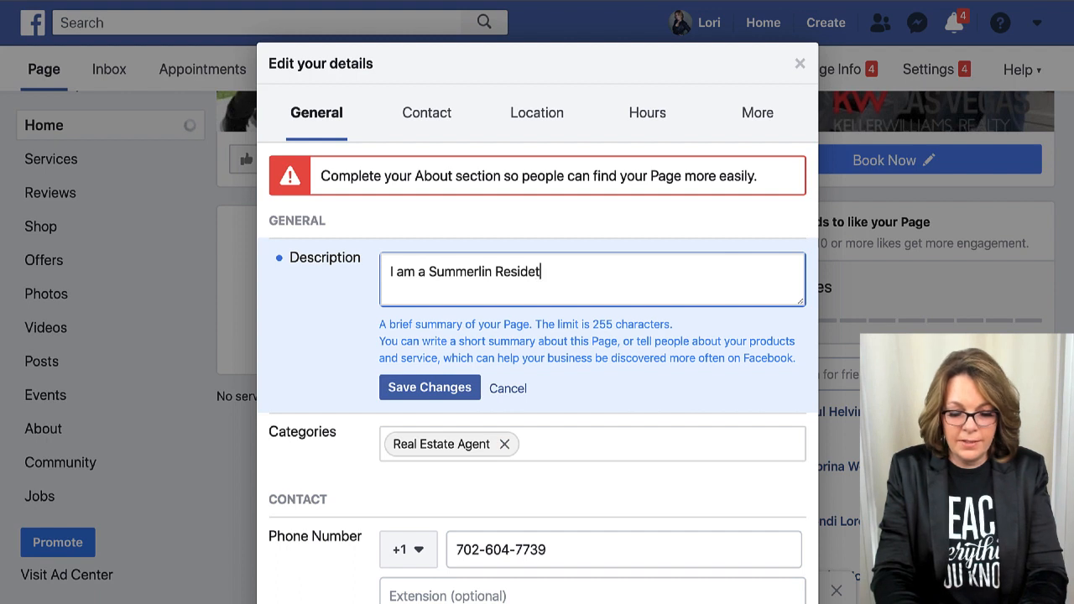
key(BackSpace)
text(nt a)
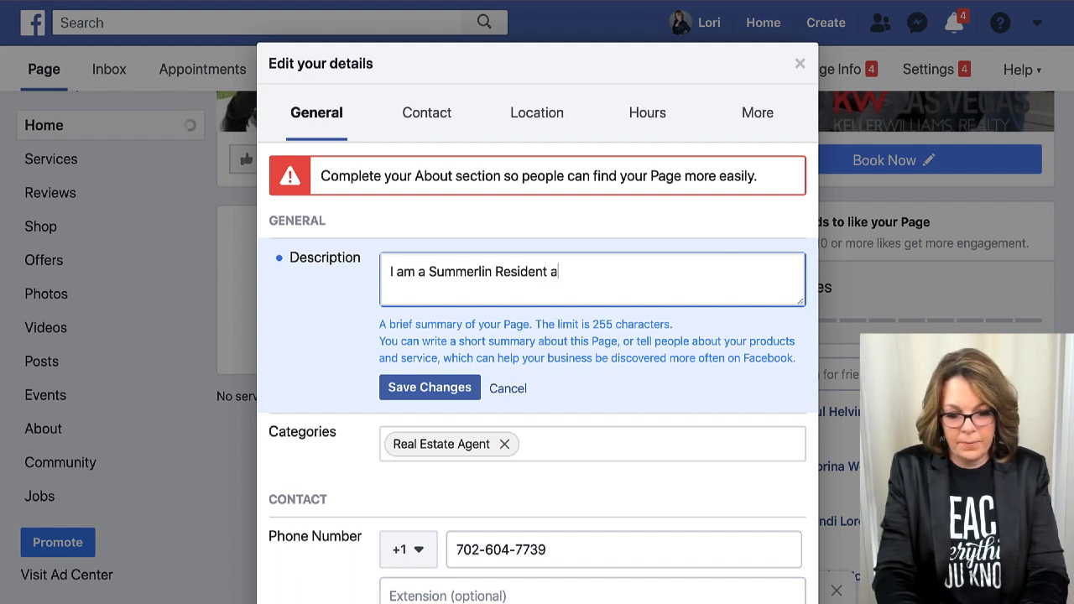
key(BackSpace)
key(BackSpace)
key(BackSpace)
key(BackSpace)
key(BackSpace)
key(BackSpace)
key(BackSpace)
key(BackSpace)
key(BackSpace)
key(BackSpace)
key(BackSpace)
key(BackSpace)
key(BackSpace)
key(BackSpace)
key(BackSpace)
key(BackSpace)
key(BackSpace)
key(BackSpace)
key(BackSpace)
key(BackSpace)
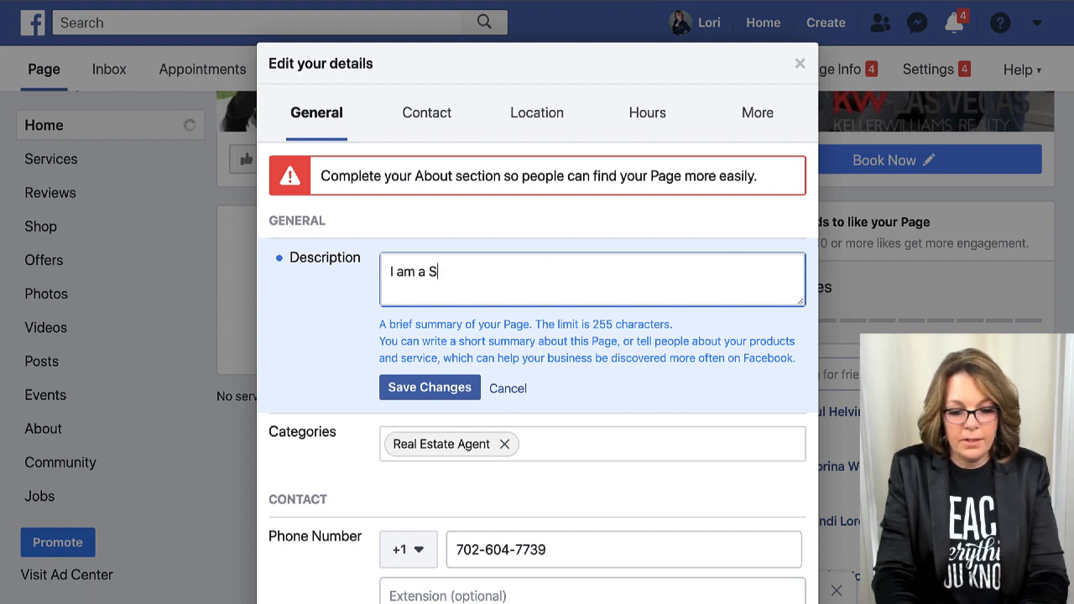
text(have )
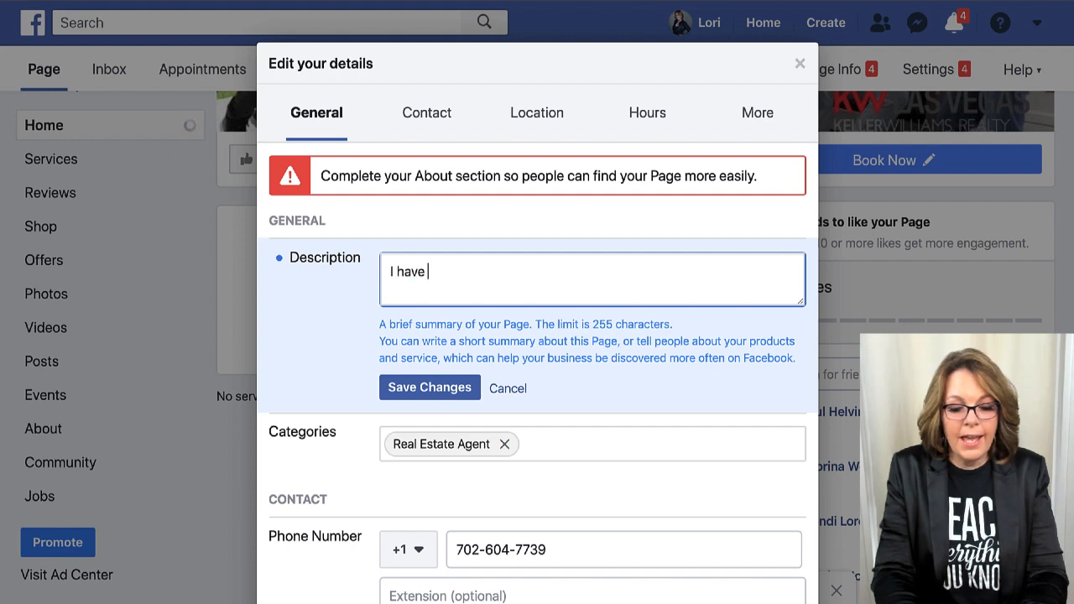
text(lived in Summerlin since it')
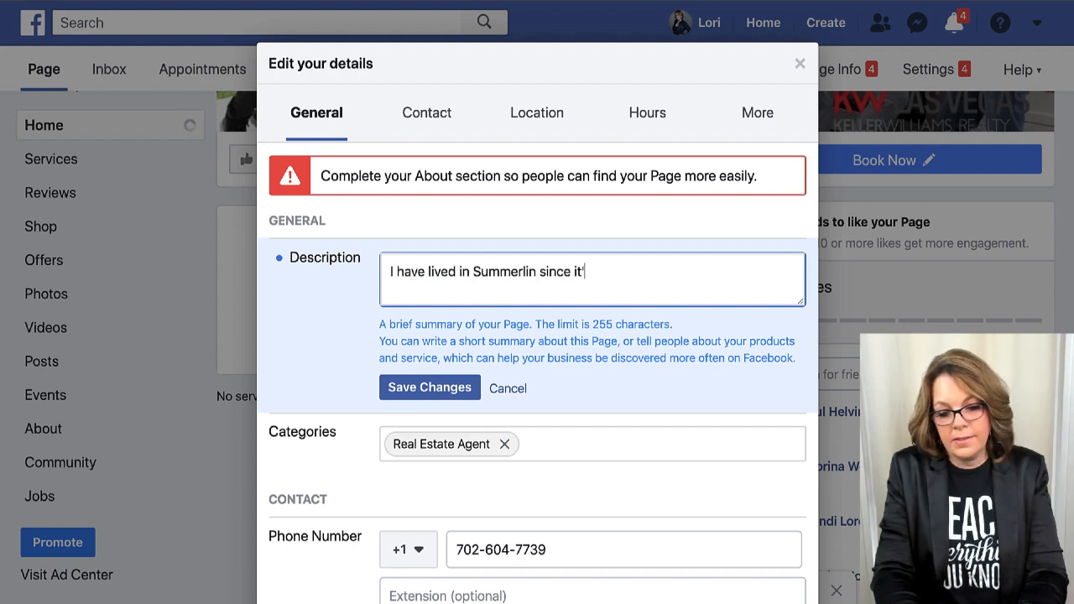
text(s inceptio)
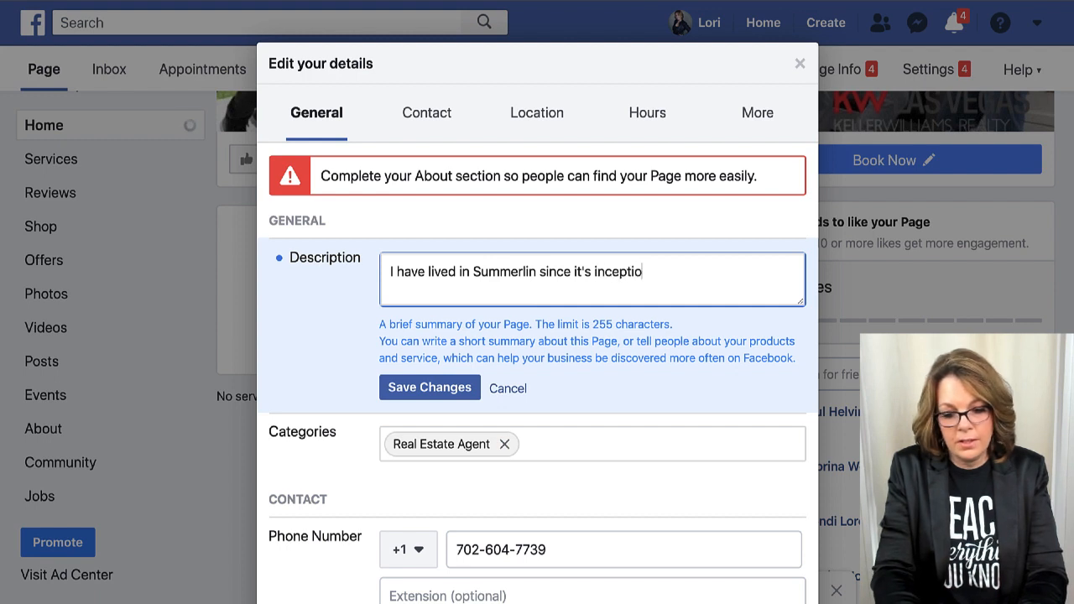
text(n in 199)
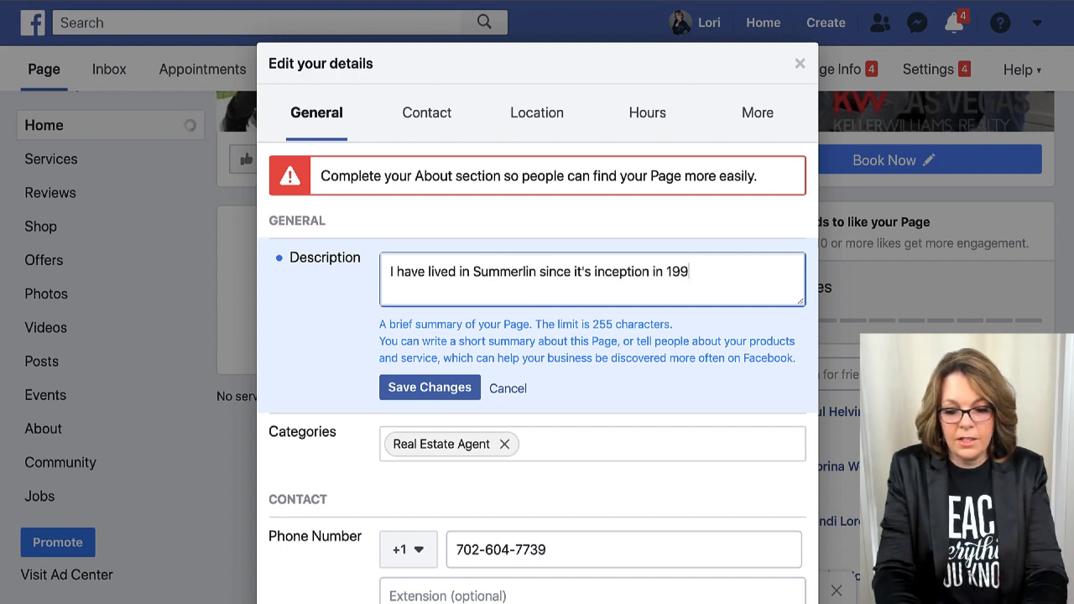
text(12. I)
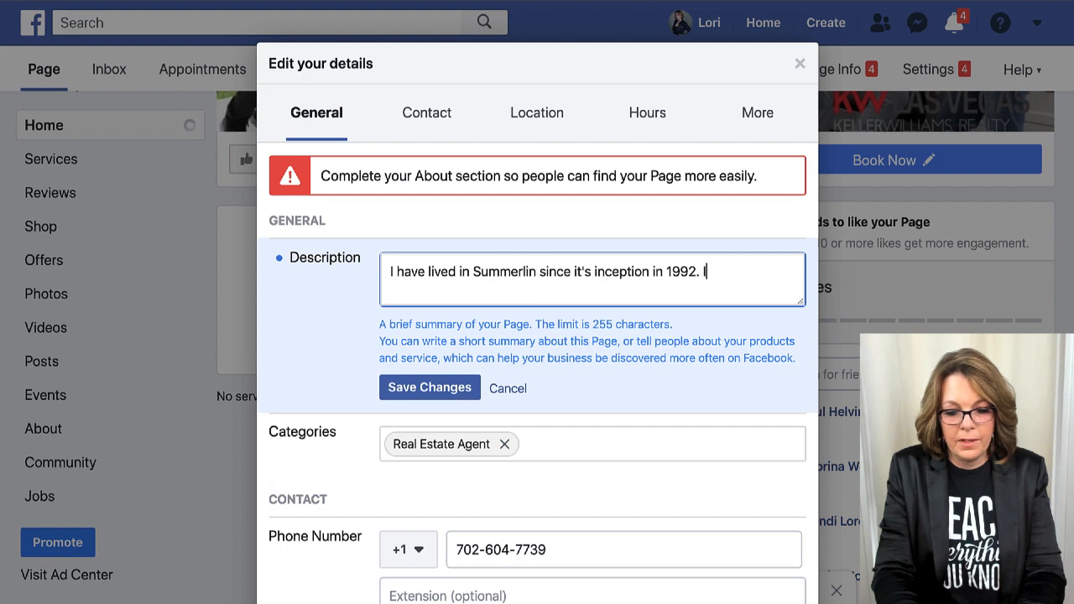
text('m a real estate ag)
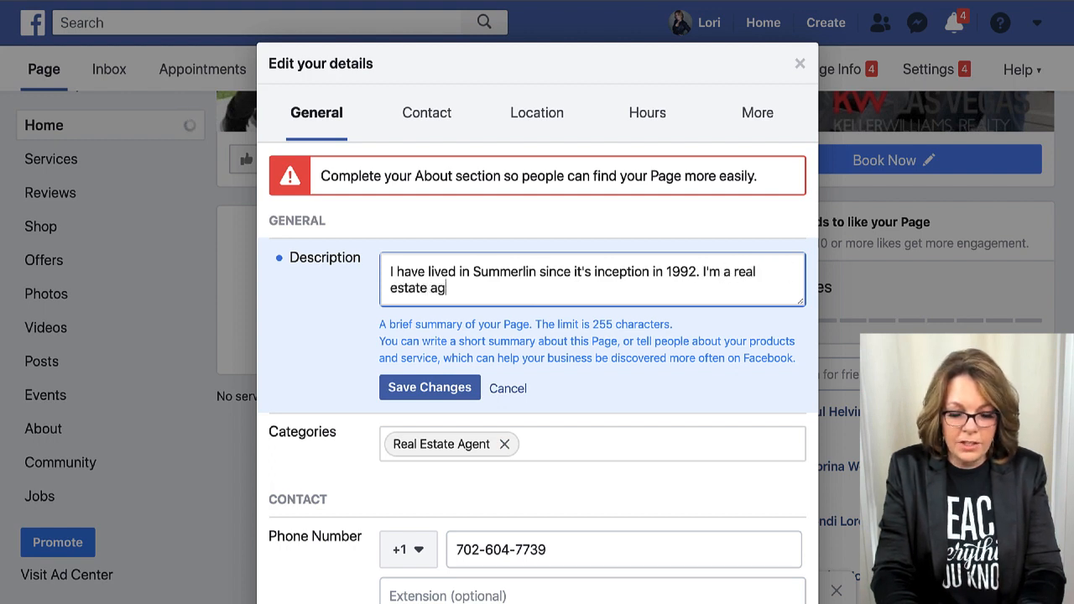
text(ent)
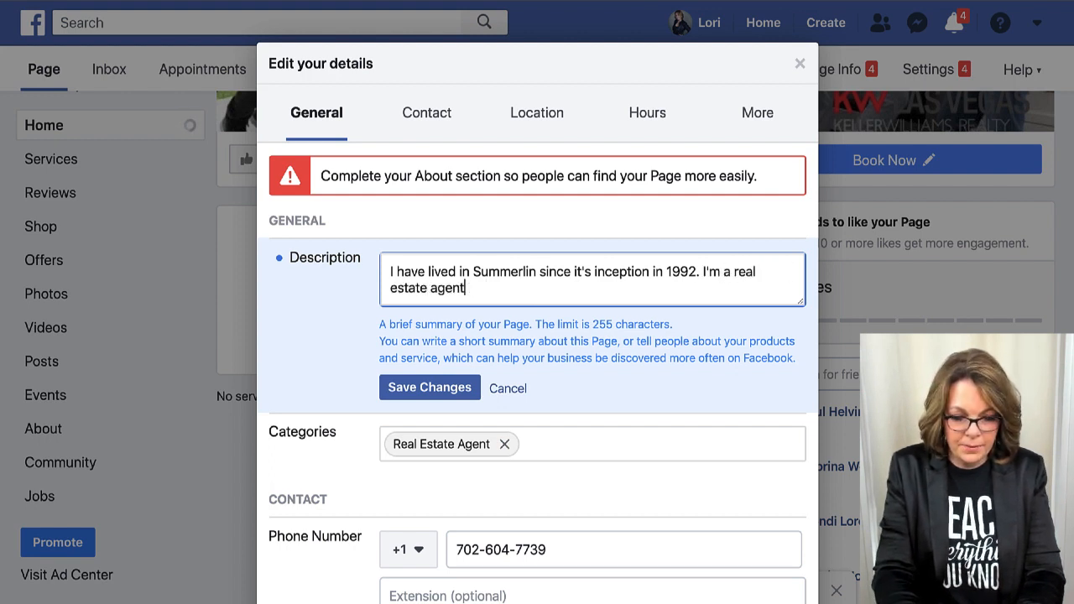
text( in the area)
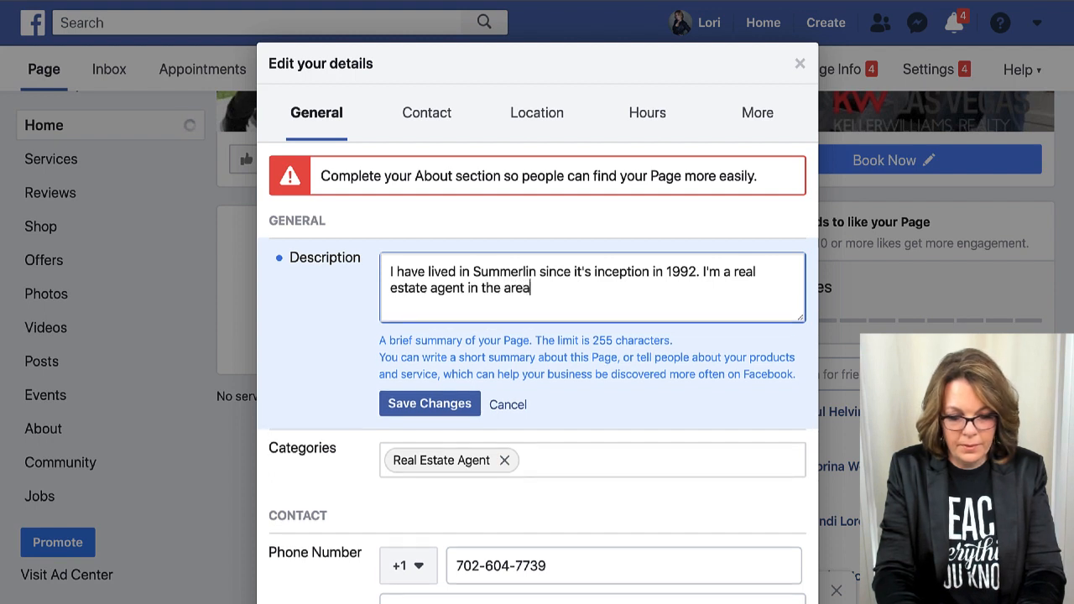
text( and would )
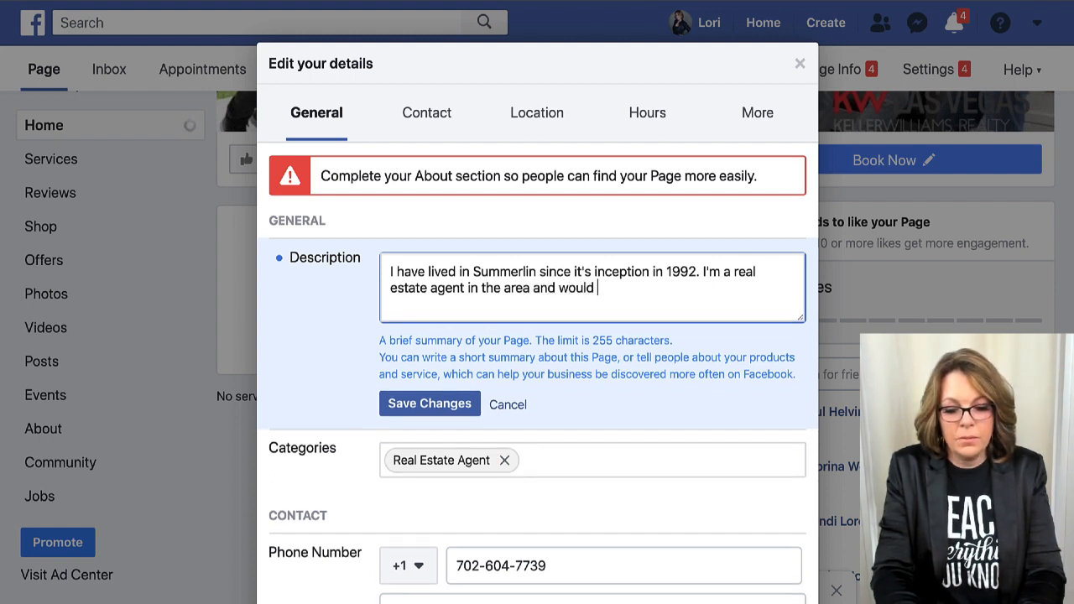
text(be honored to h)
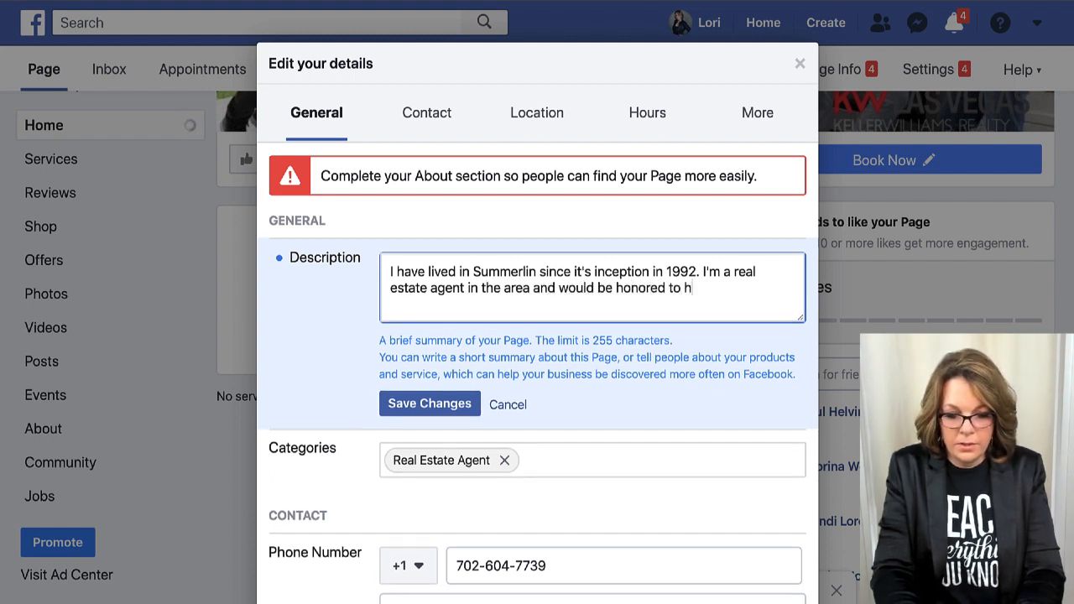
text(elp you buy or sell.)
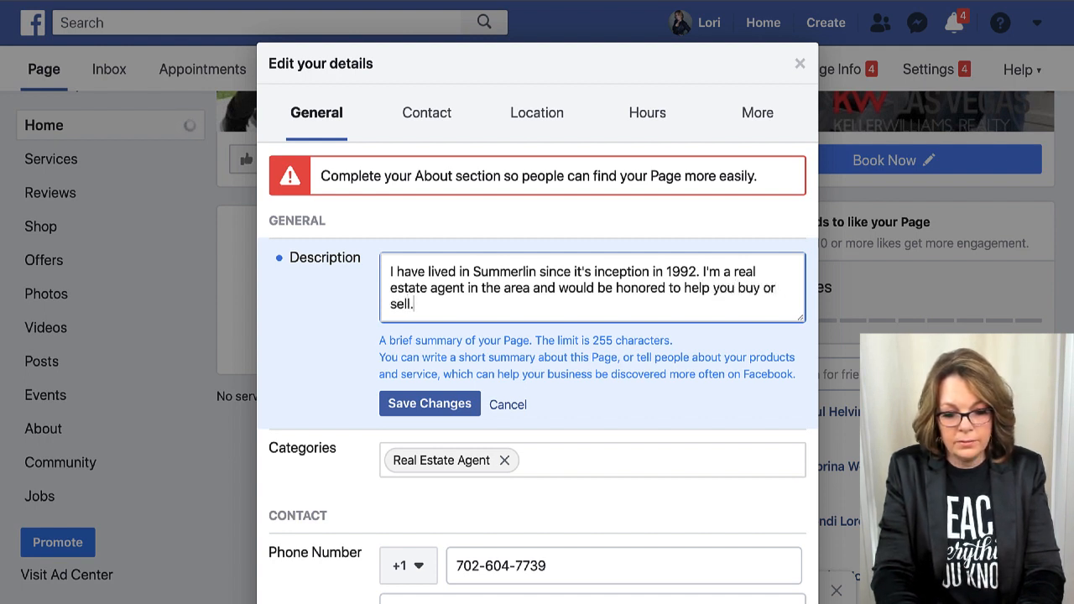
Review the lower page-info fields, including Impressum, then return to the description text.
scroll(596, 456, down, 3)
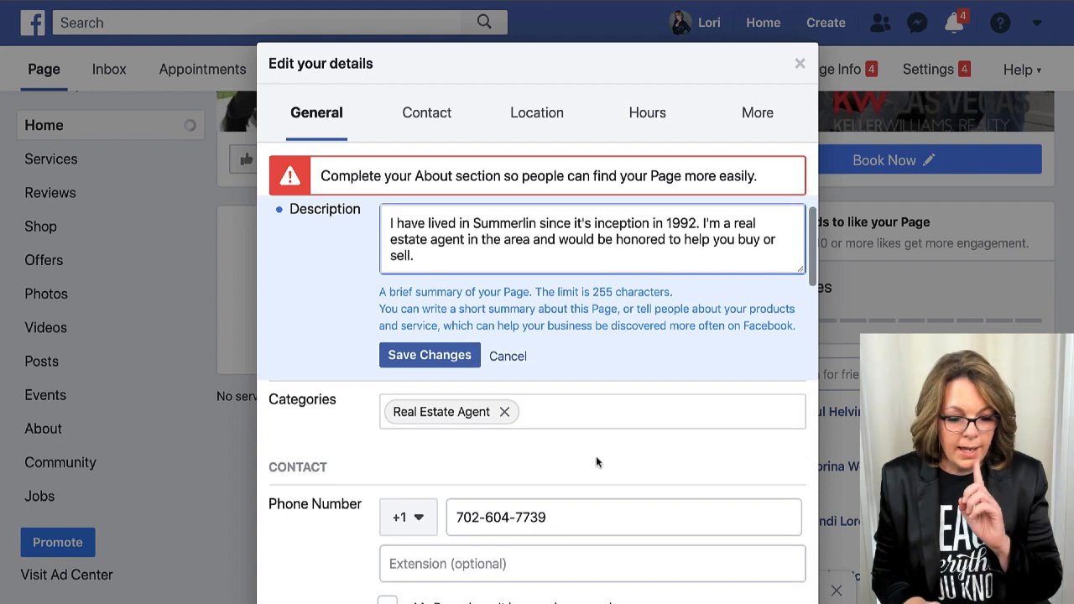
scroll(596, 456, down, 6)
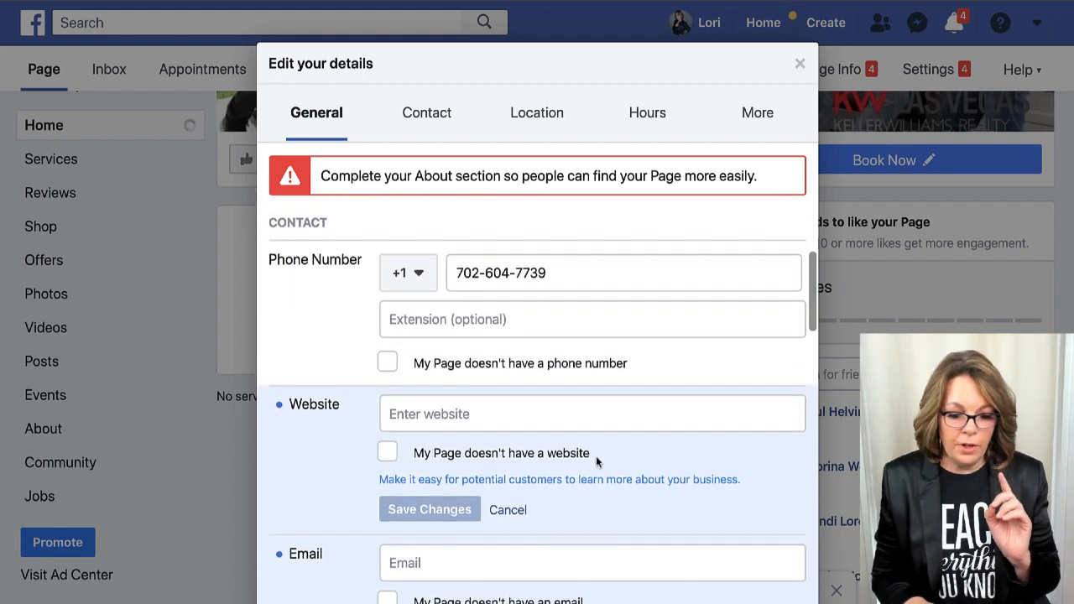
scroll(596, 458, down, 8)
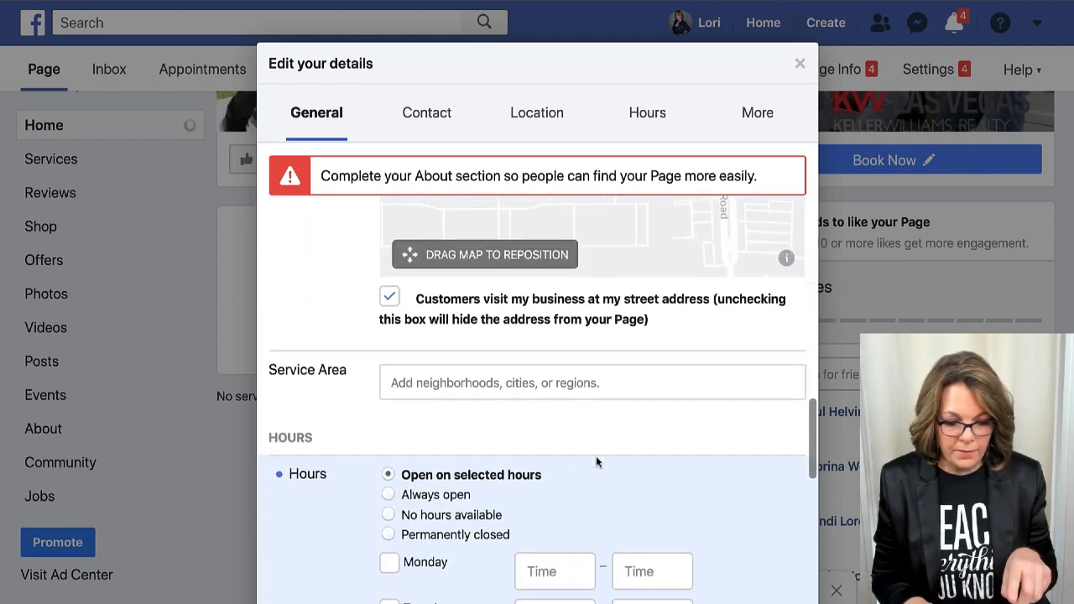
scroll(596, 456, down, 6)
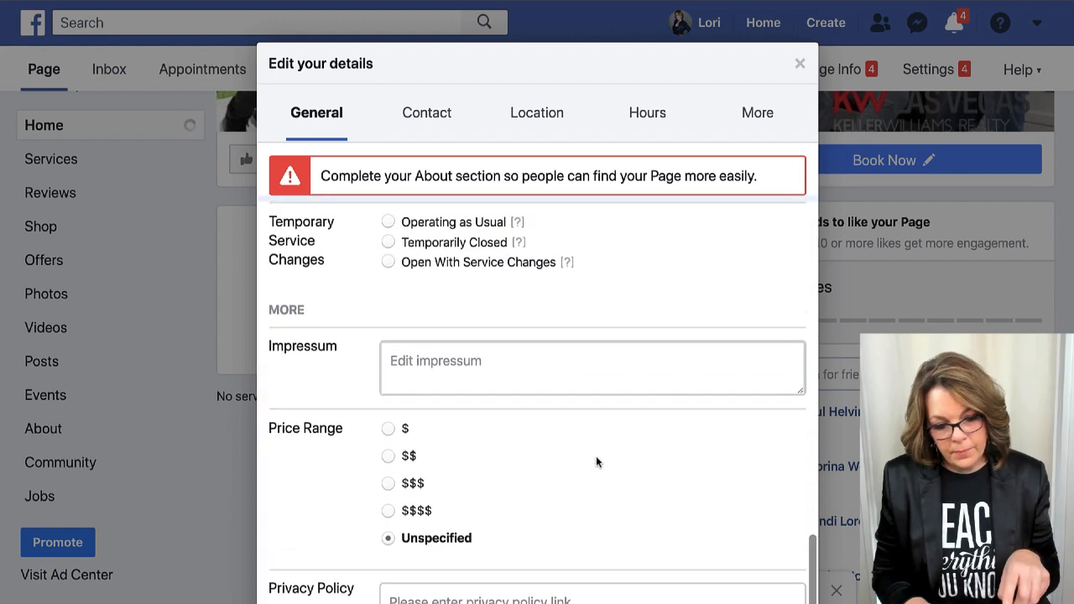
click(391, 359)
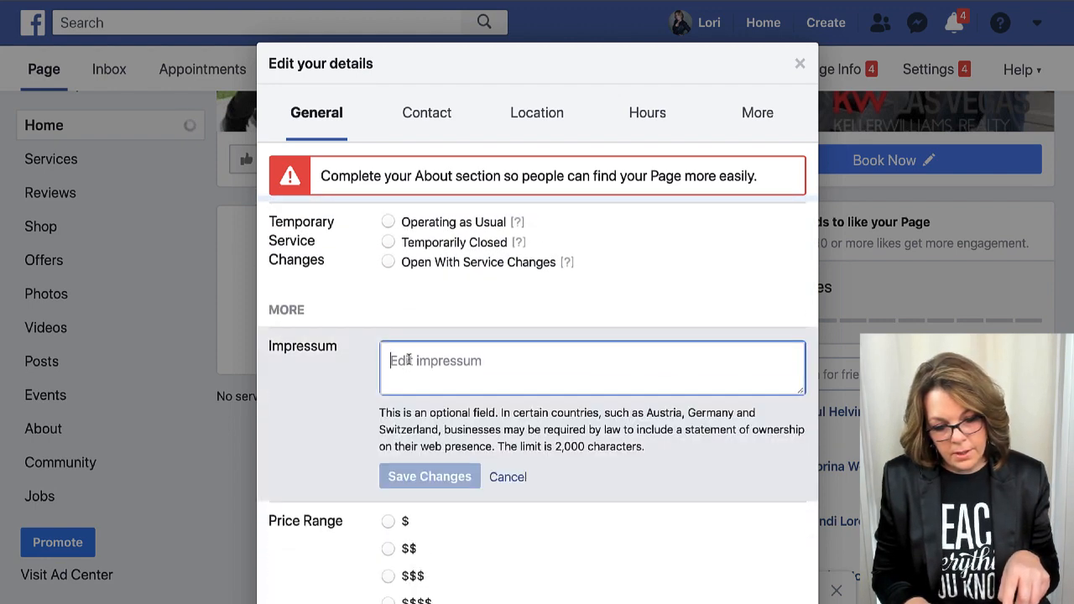
scroll(467, 359, up, 15)
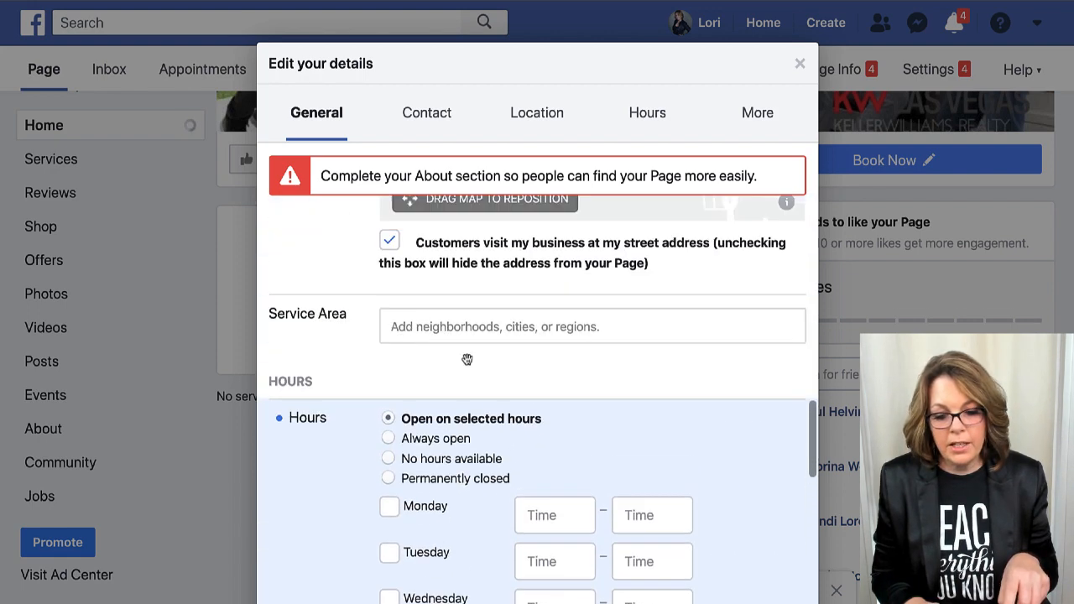
scroll(467, 357, up, 5)
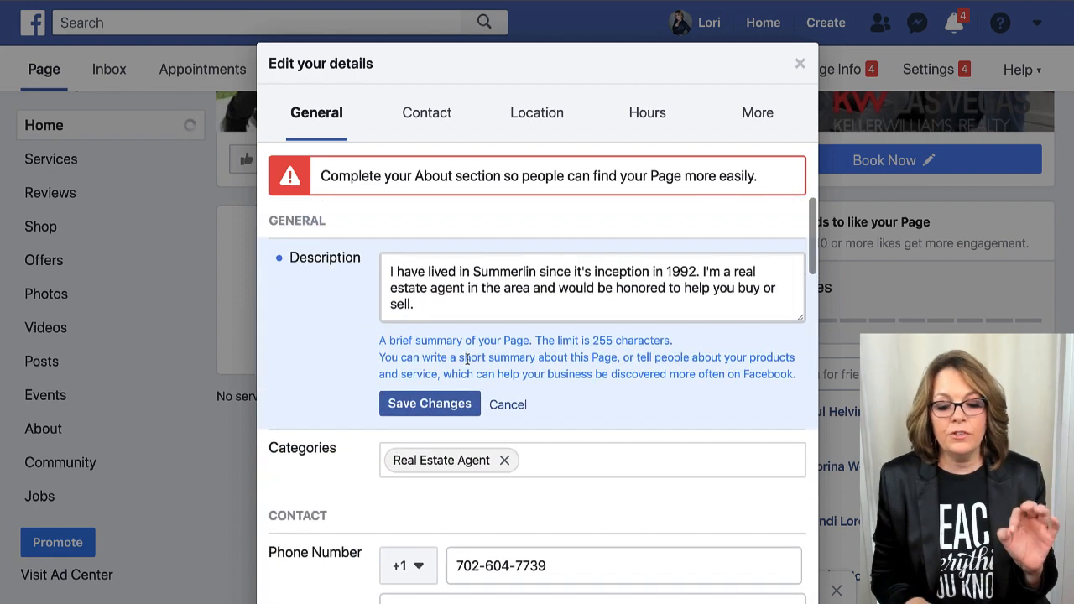
click(432, 308)
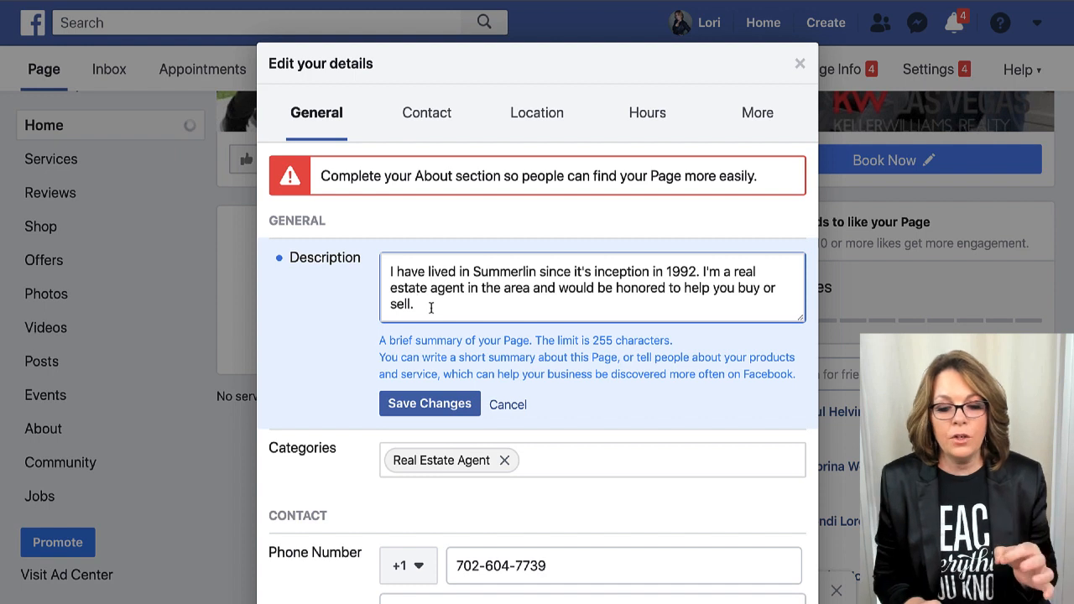
mouse_move(443, 287)
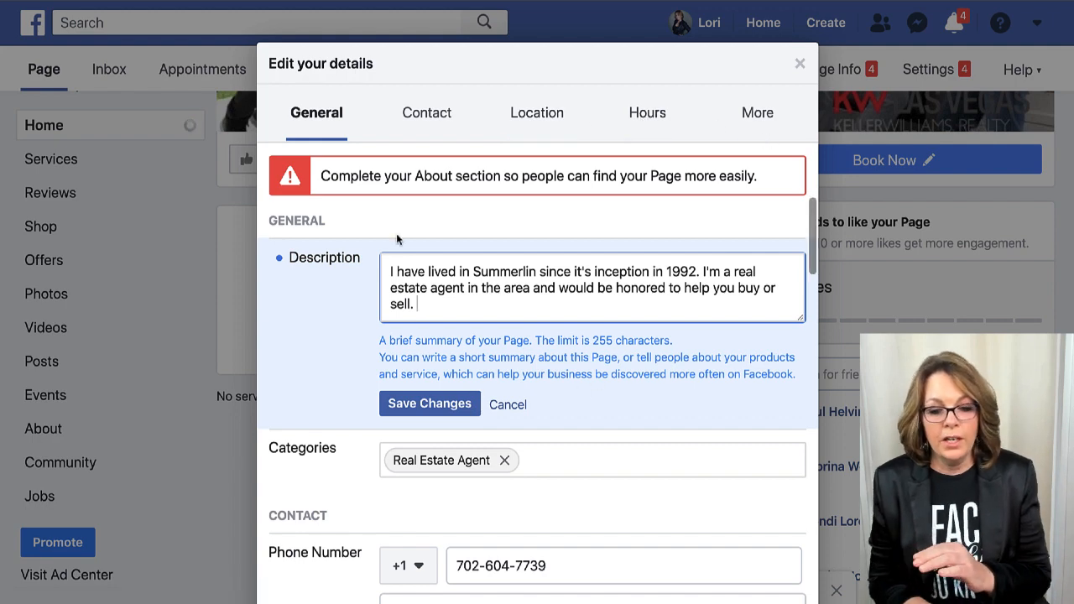
Save the Summerlin description and move on to the Website field.
scroll(538, 329, down, 6)
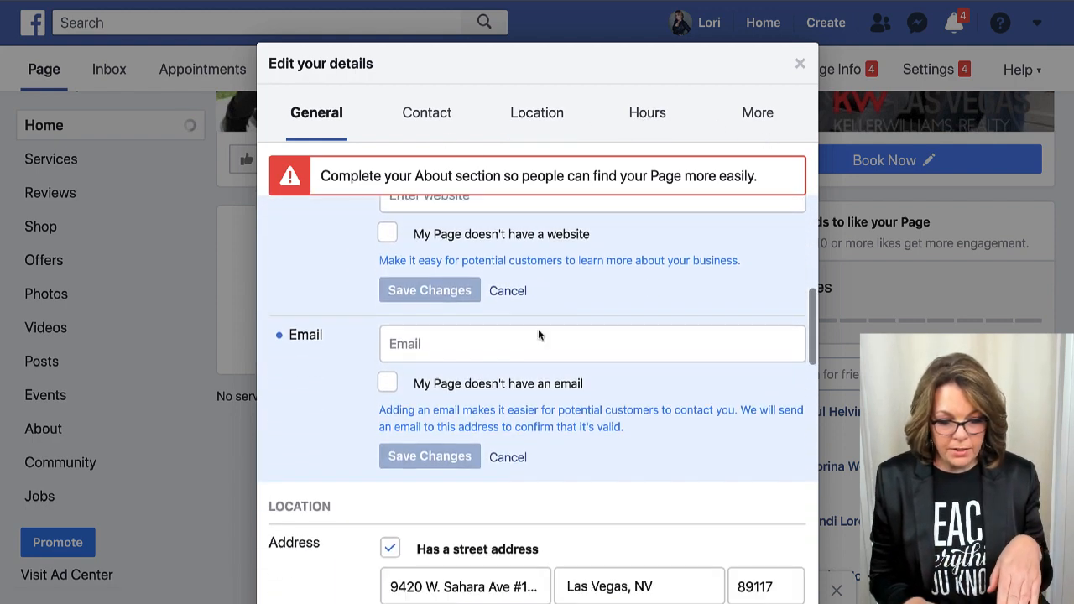
scroll(538, 335, down, 8)
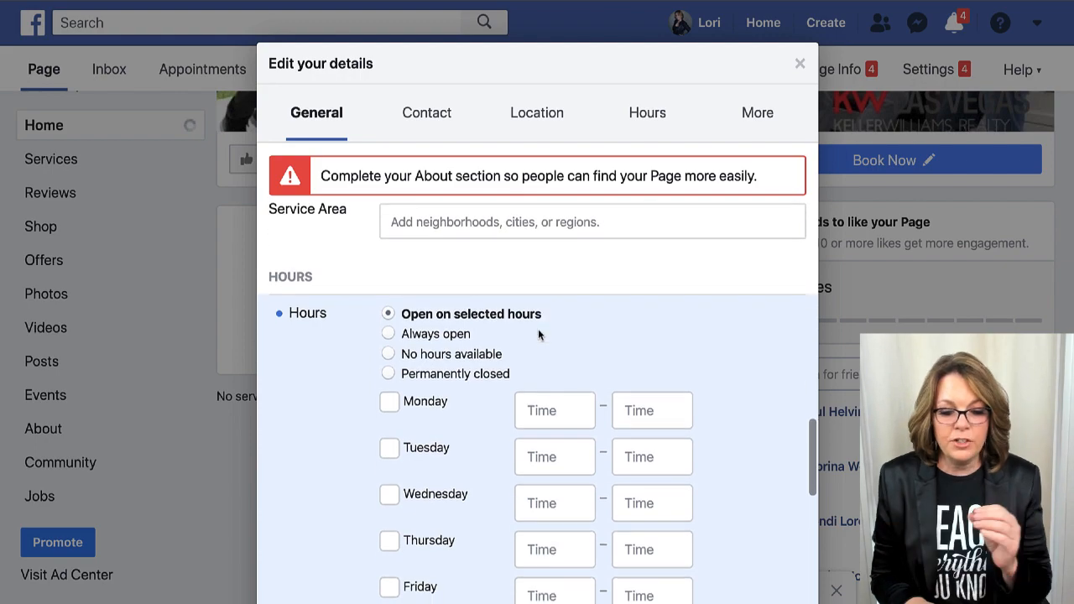
scroll(538, 335, down, 8)
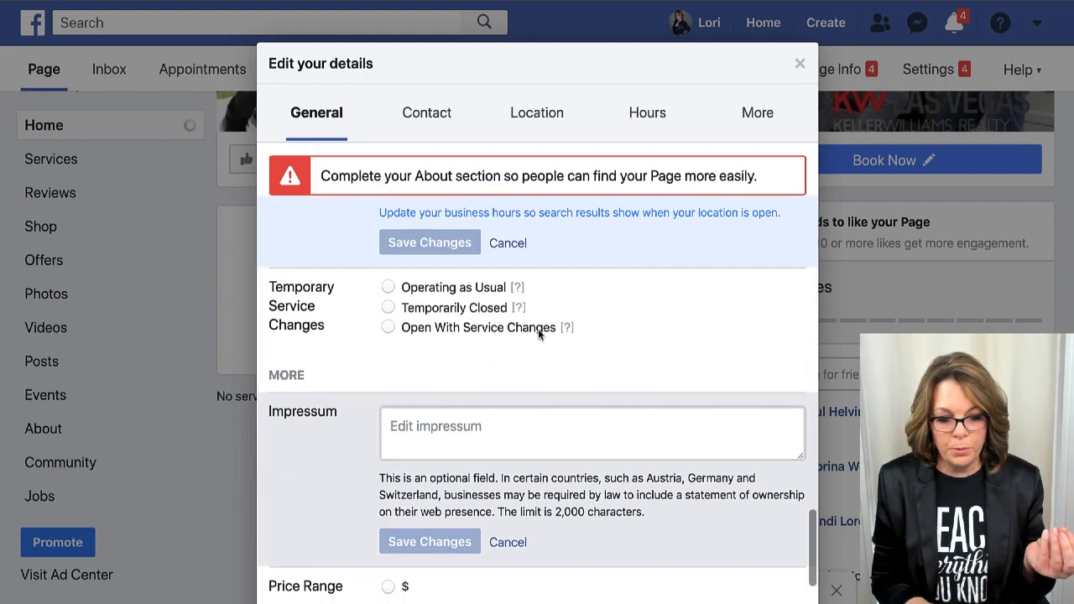
scroll(538, 334, up, 20)
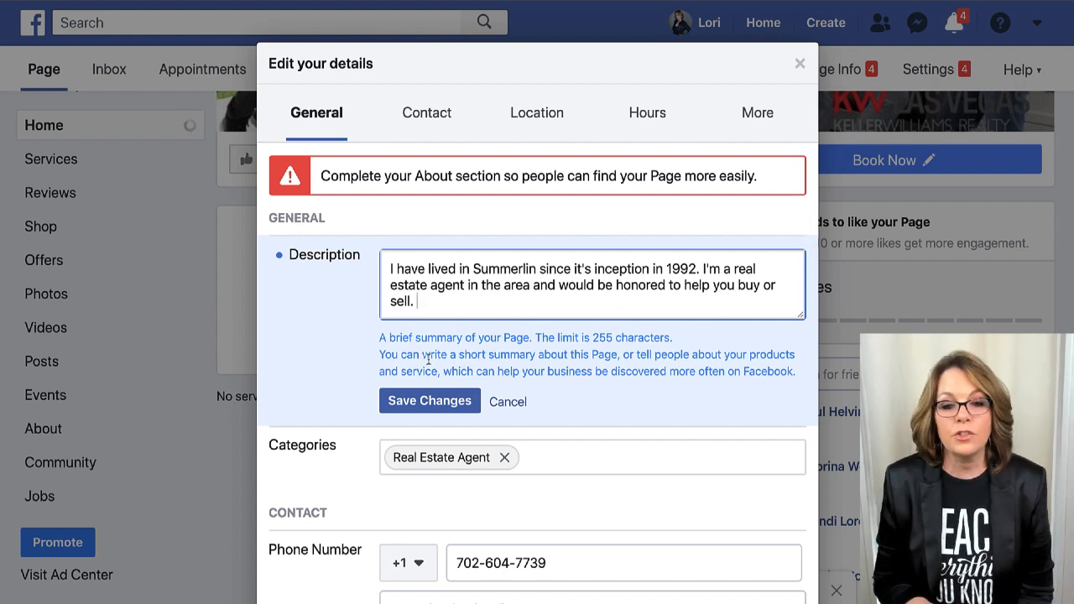
click(438, 401)
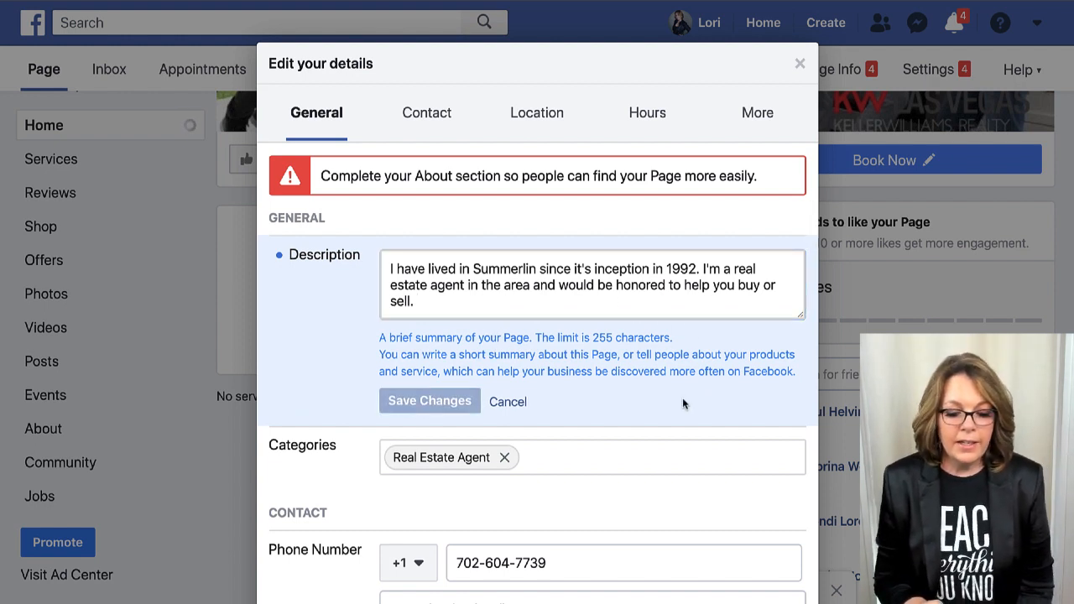
scroll(683, 400, down, 5)
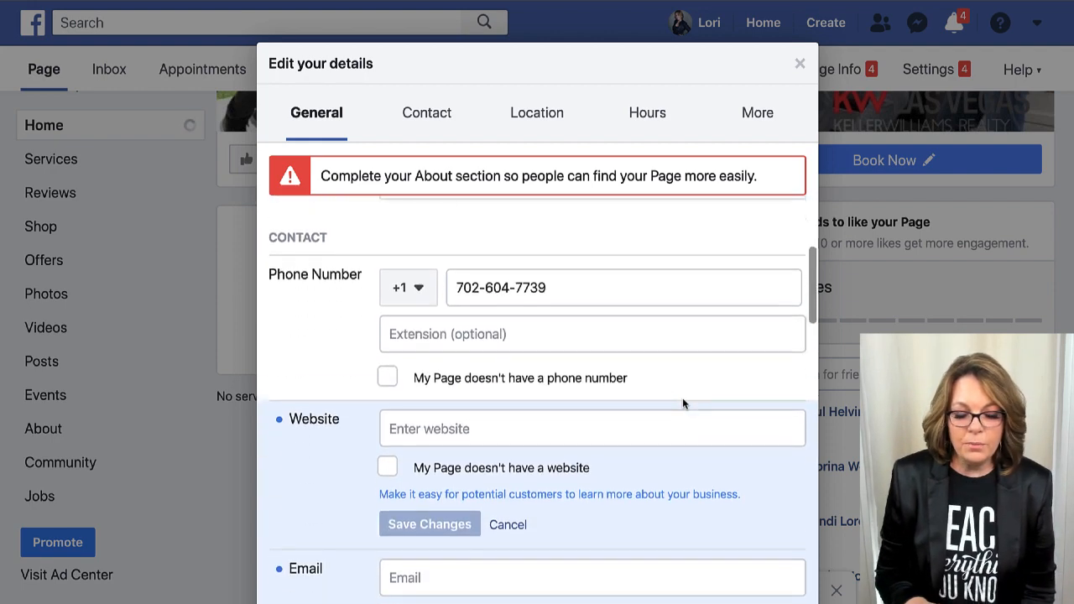
scroll(566, 283, down, 3)
click(432, 374)
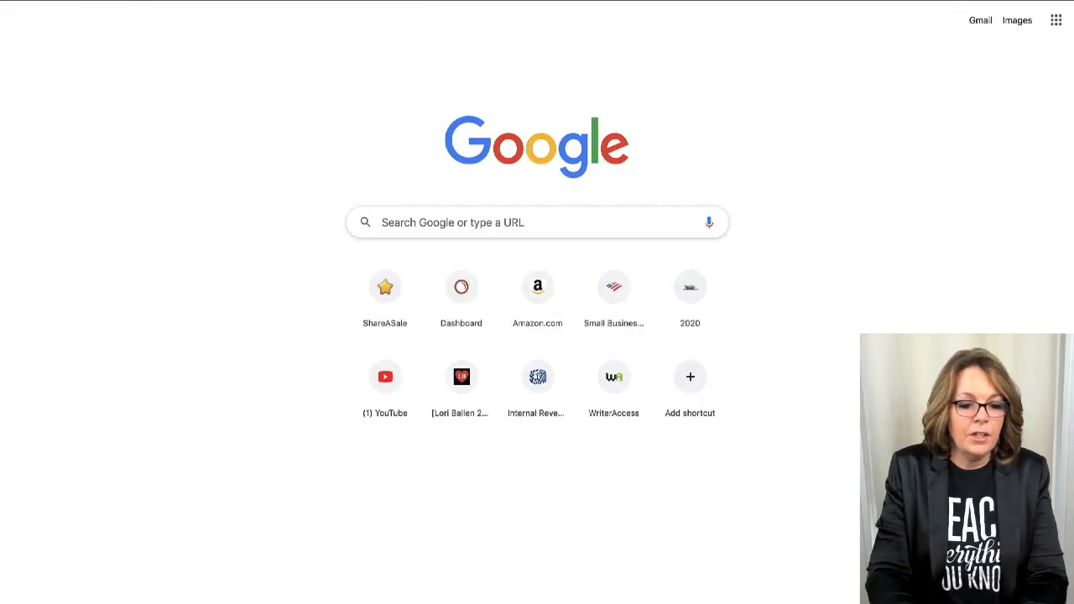
Load ballenvegas.kw.com in a new tab, then go to the ballengro homes site.
text(a)
key(Return)
text(b)
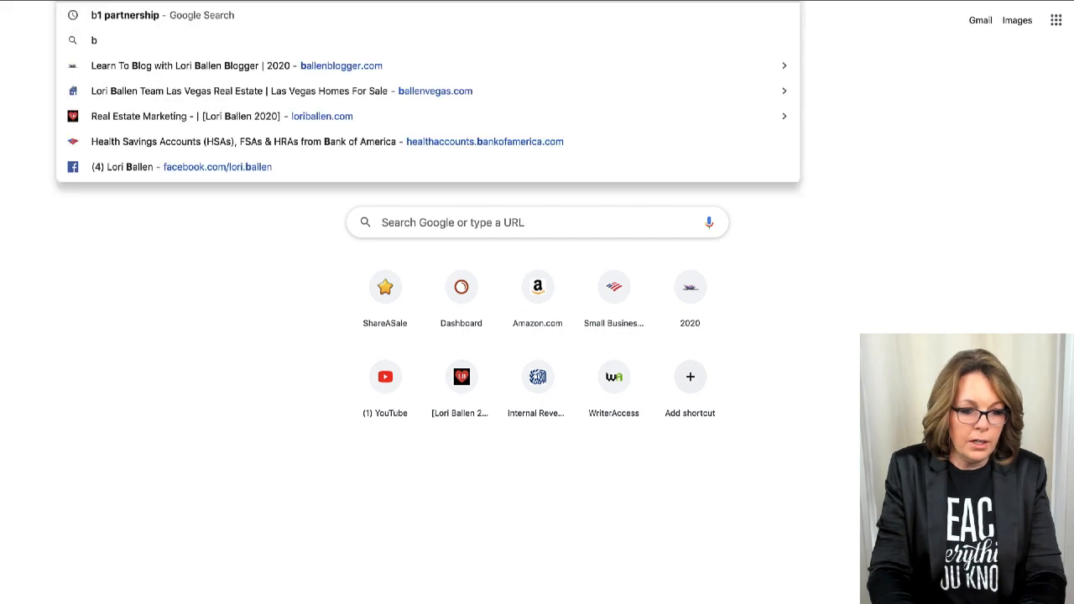
text(allenvegas.kw.com)
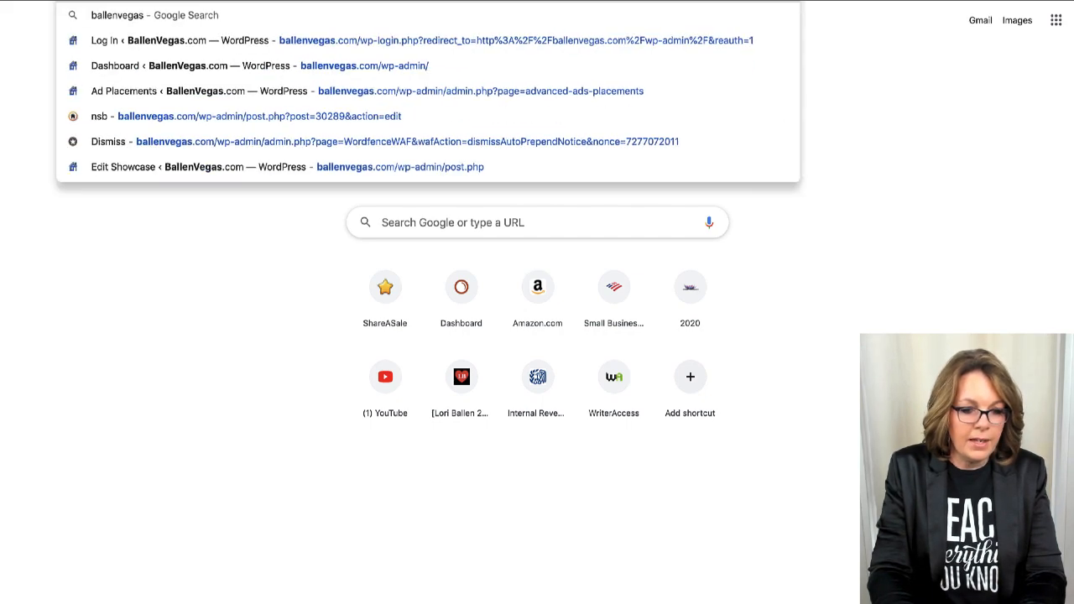
key(Return)
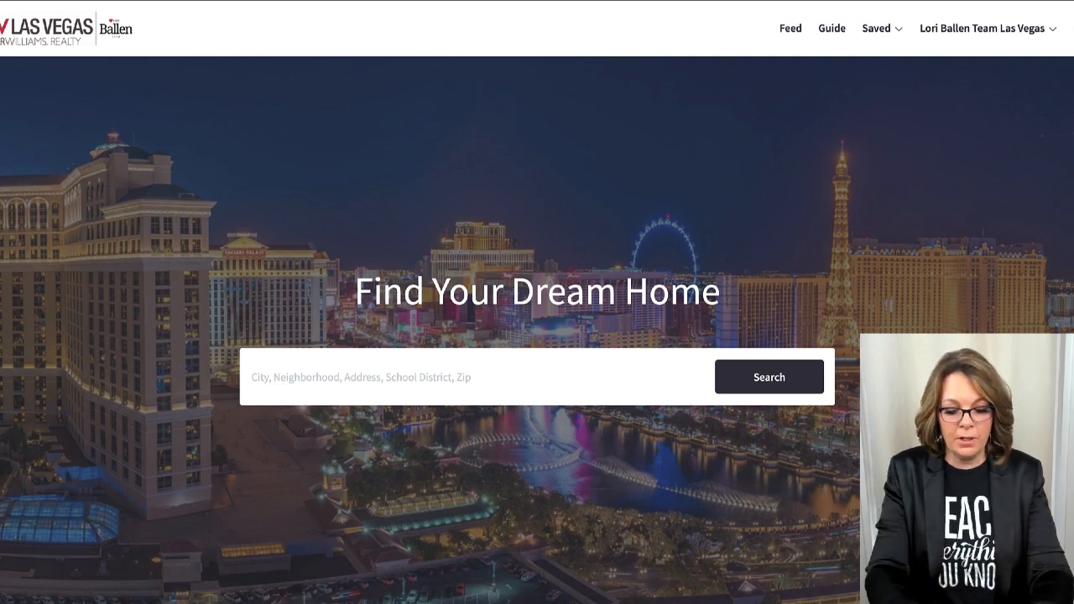
text(ballengro)
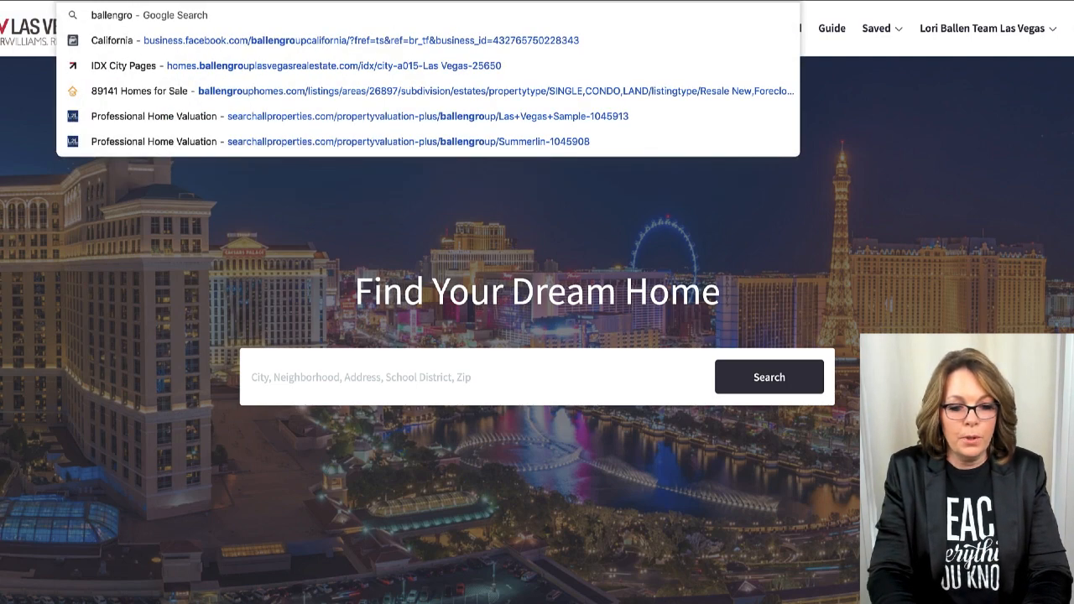
key(Return)
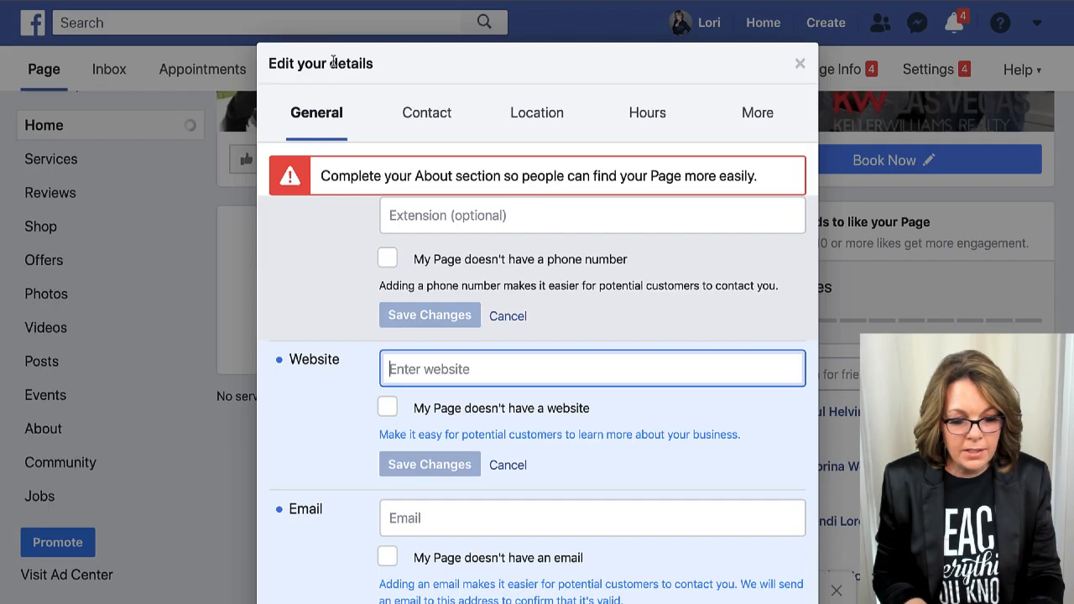
text(https)
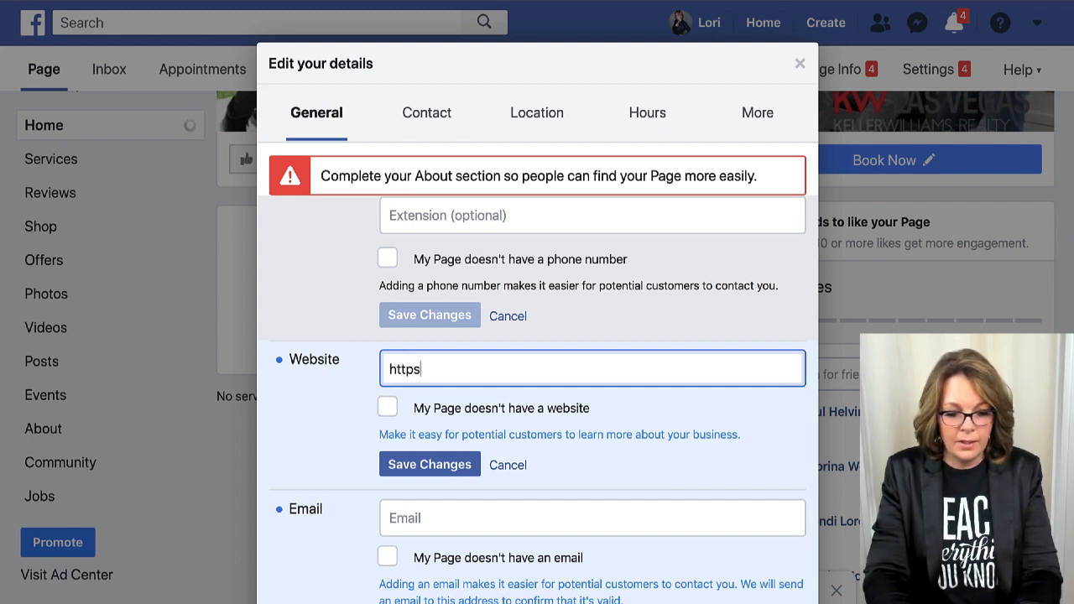
text(://go)
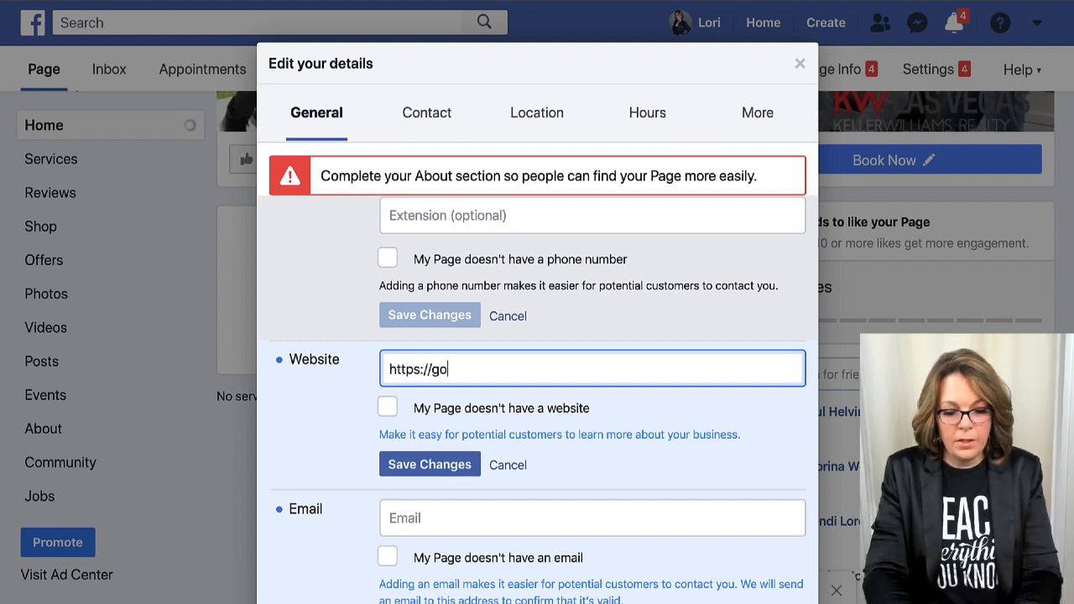
text(summ)
key(BackSpace)
key(BackSpace)
key(BackSpace)
key(BackSpace)
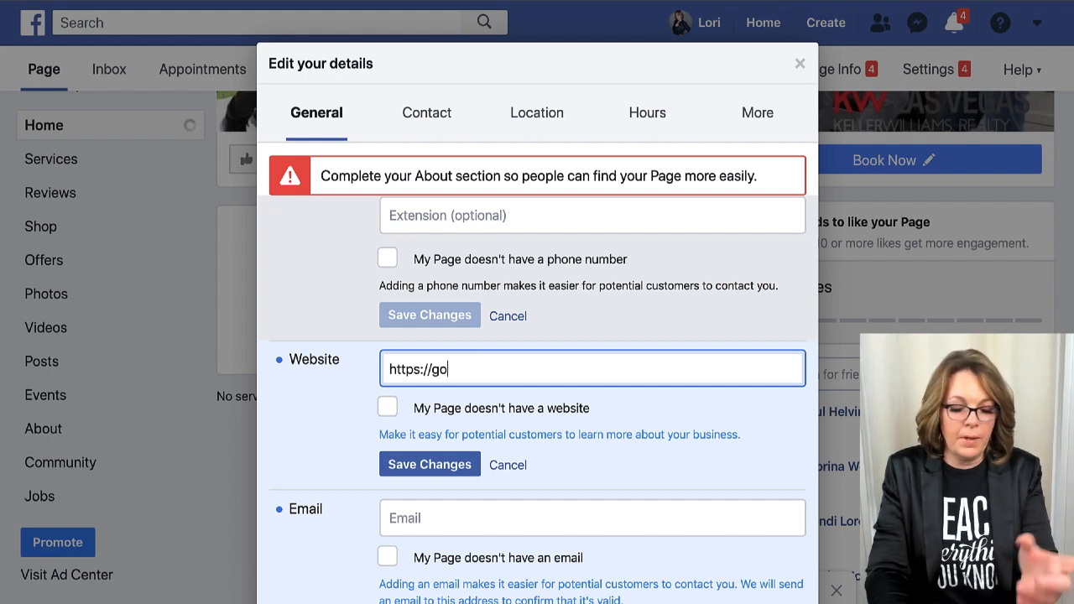
key(BackSpace)
key(BackSpace)
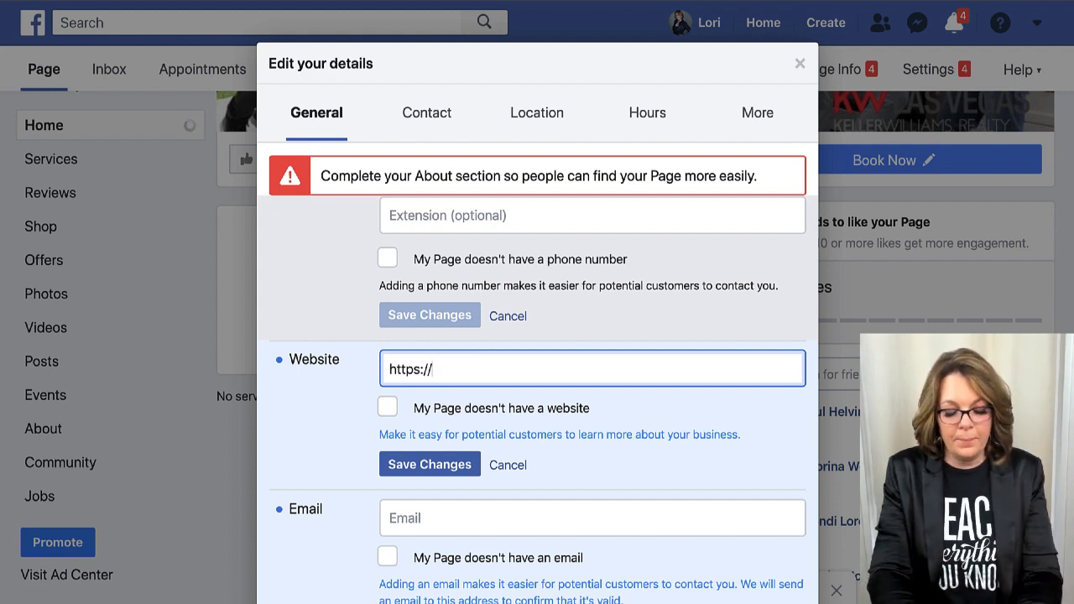
text(ballengrouph)
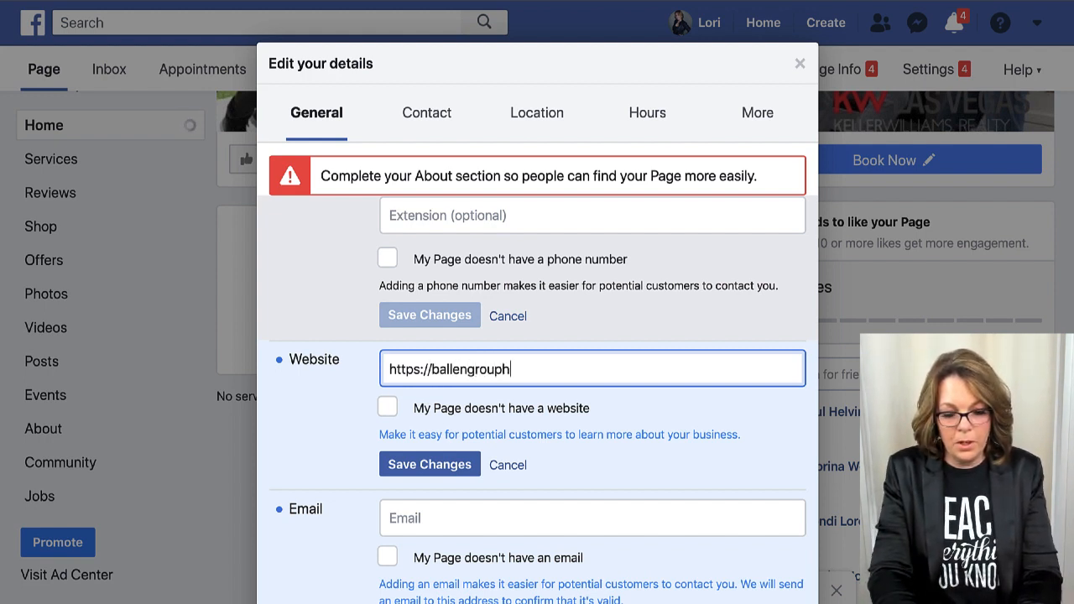
text(omes.com)
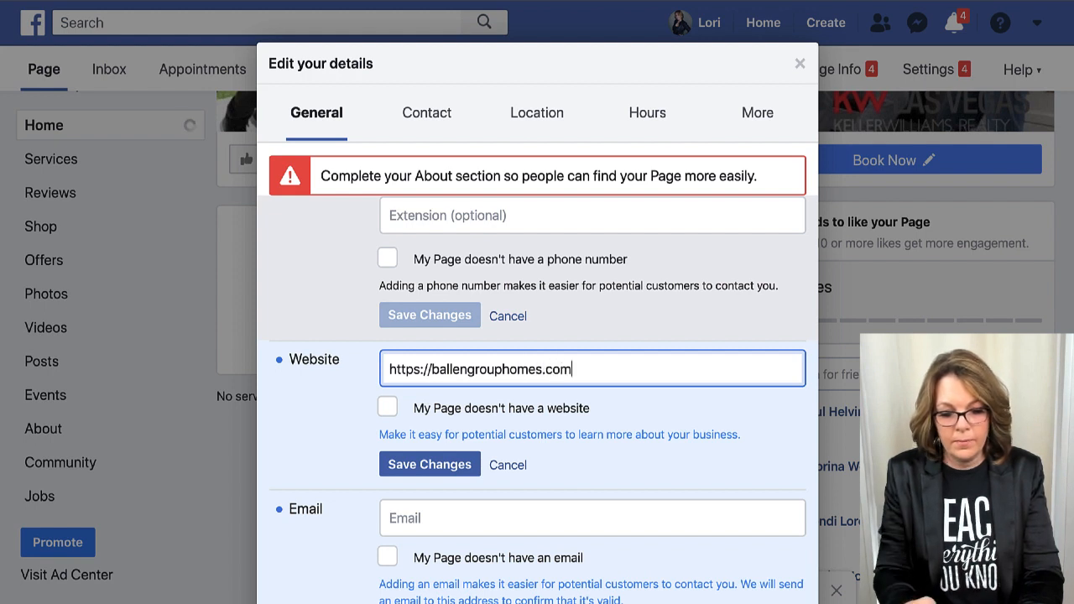
click(425, 472)
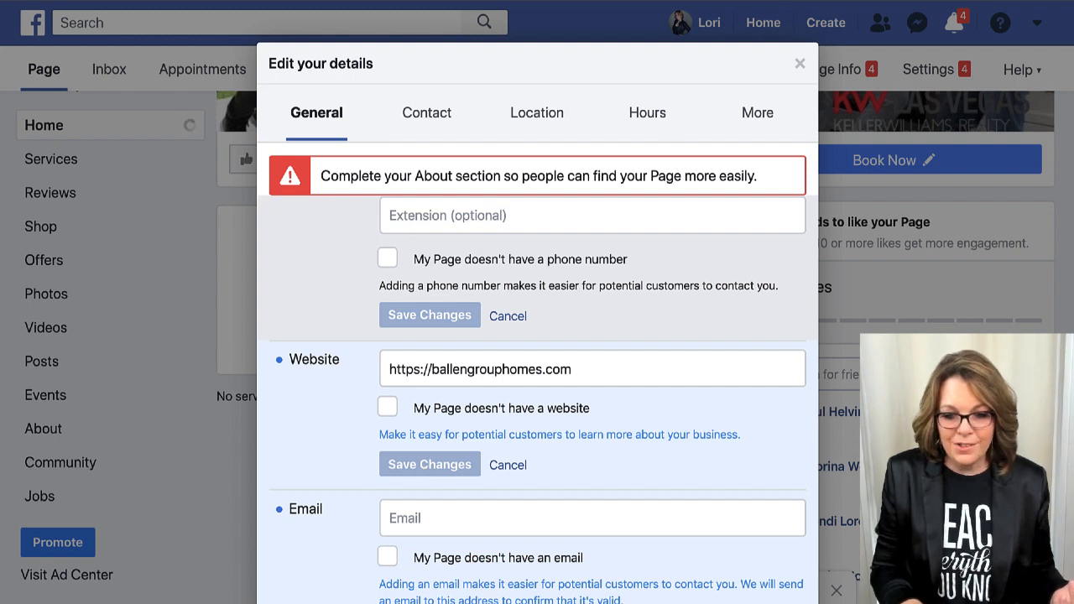
click(790, 2)
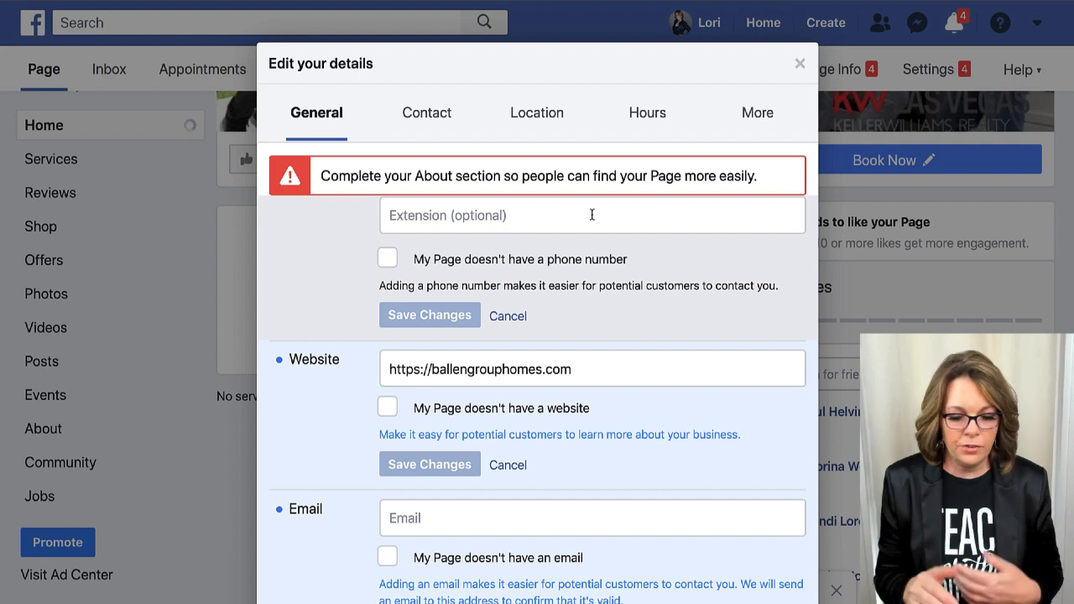
scroll(592, 214, down, 3)
Enter the team's contact email in the Email field, add the missing .com, and save.
click(388, 319)
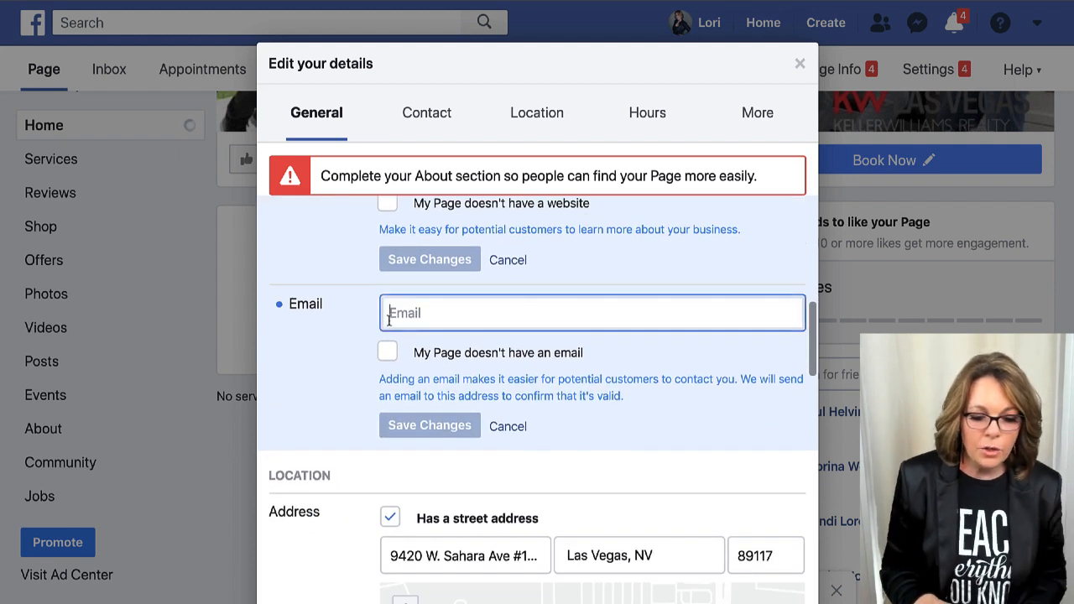
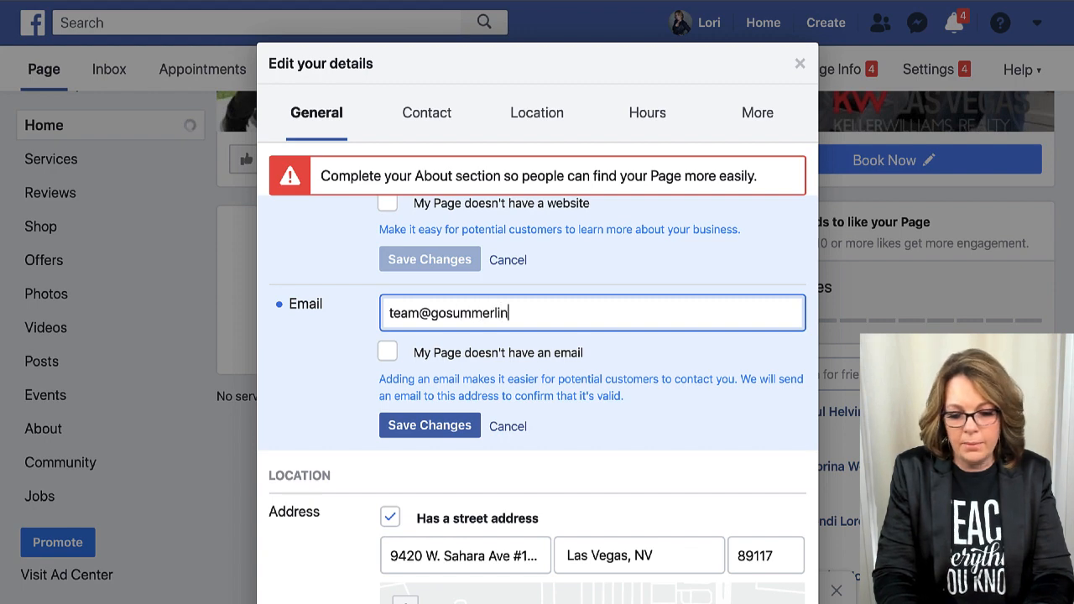
click(433, 424)
scroll(566, 369, down, 1)
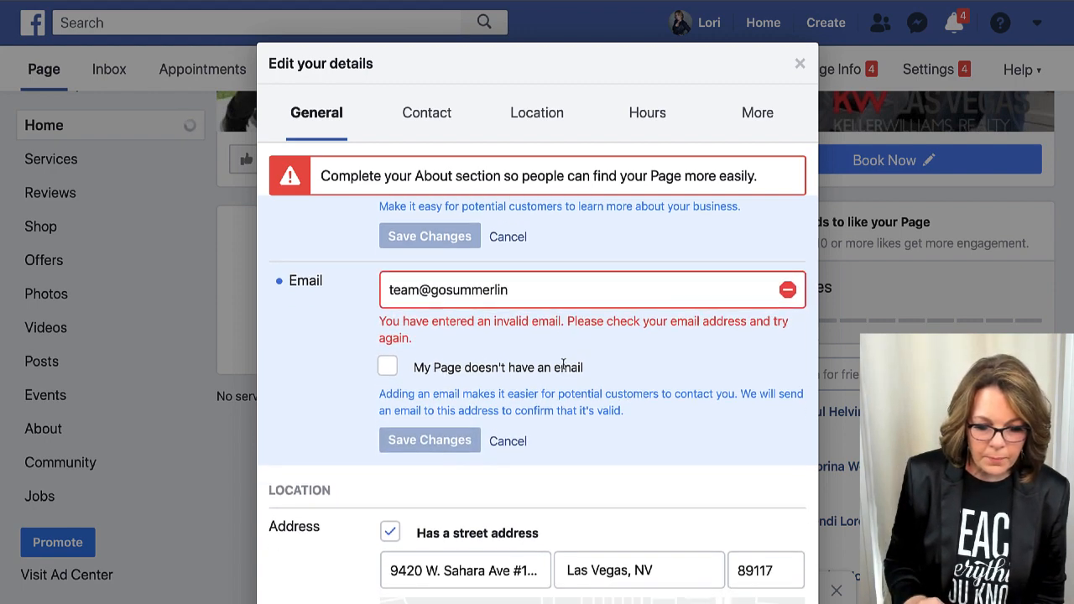
click(542, 285)
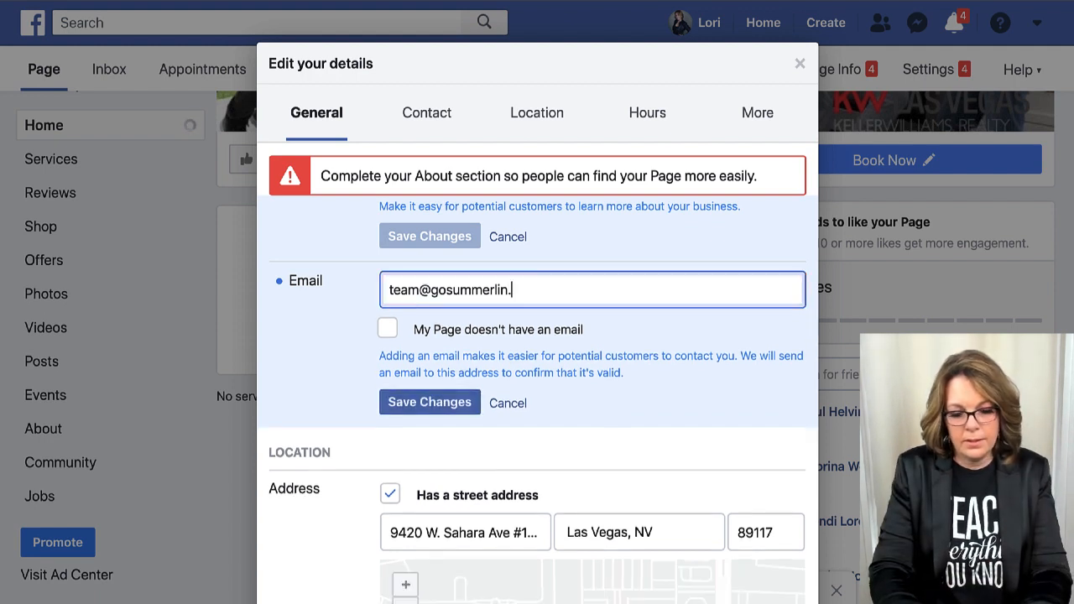
click(430, 403)
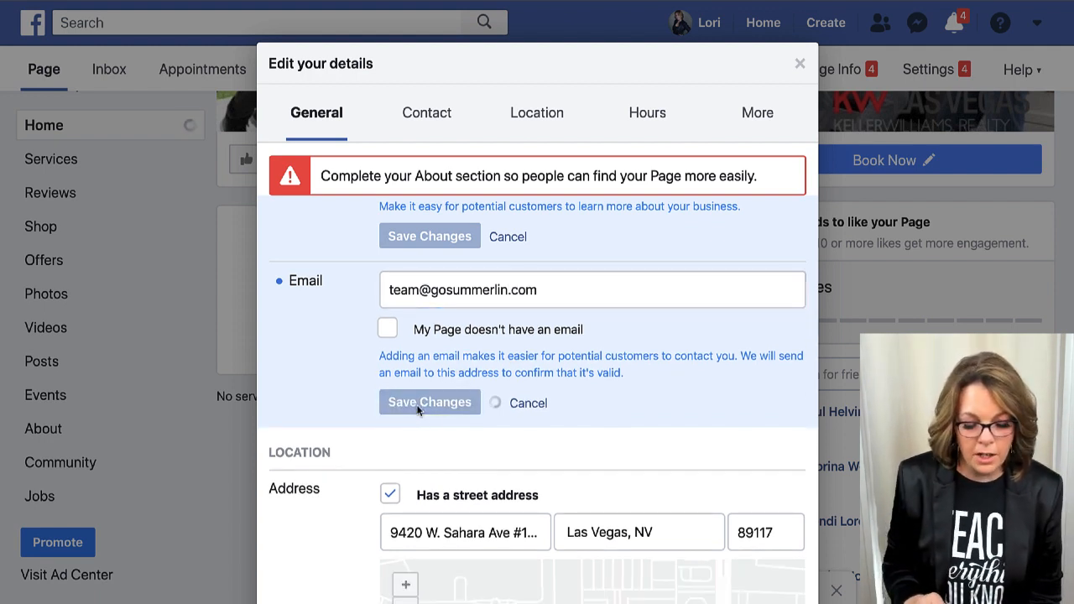
scroll(419, 408, down, 1)
Add Sun City Summerlin, Summerlin Centre and Red Rock Country Club at Summerlin as service areas, then save.
scroll(417, 409, down, 3)
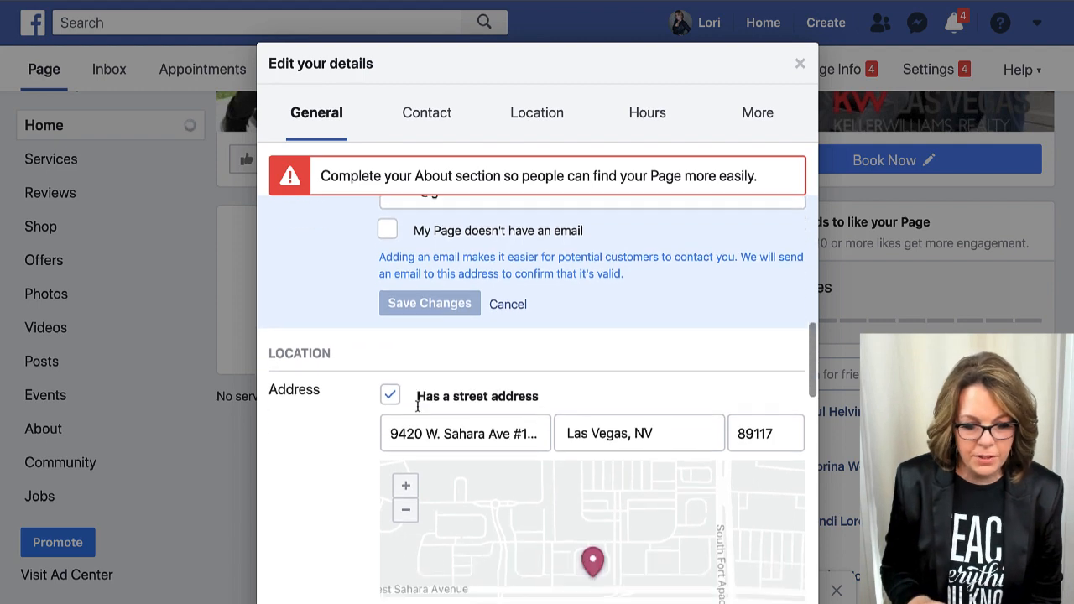
scroll(561, 375, down, 5)
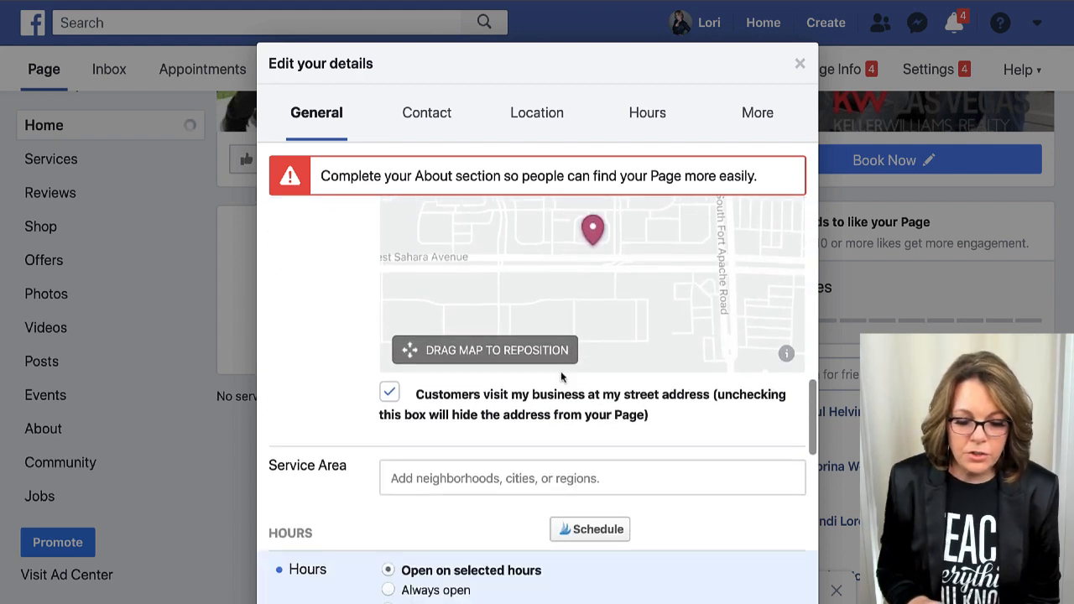
click(489, 292)
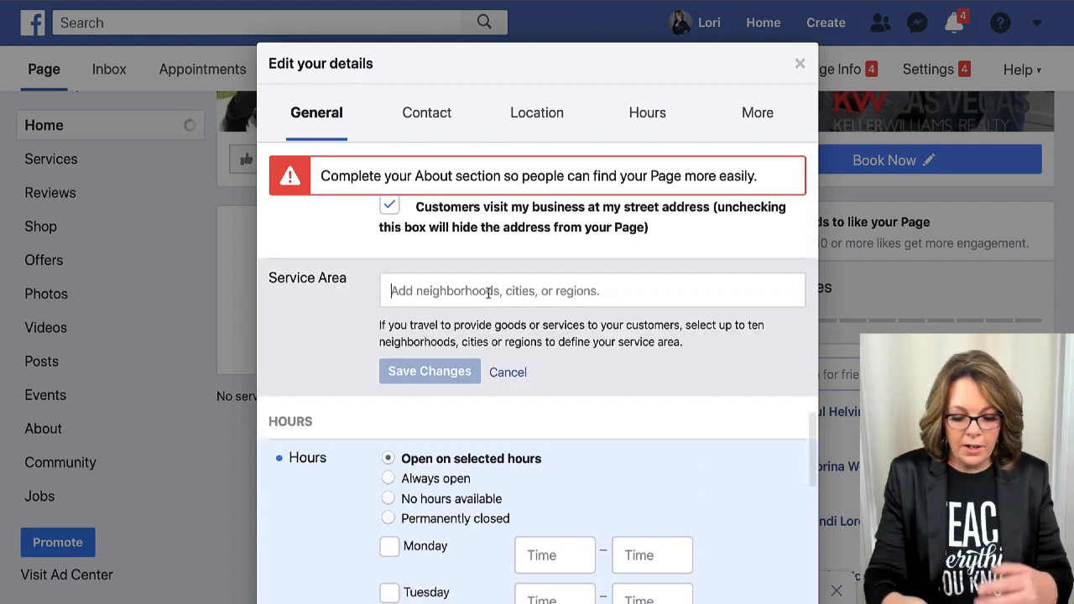
text(Summerlin)
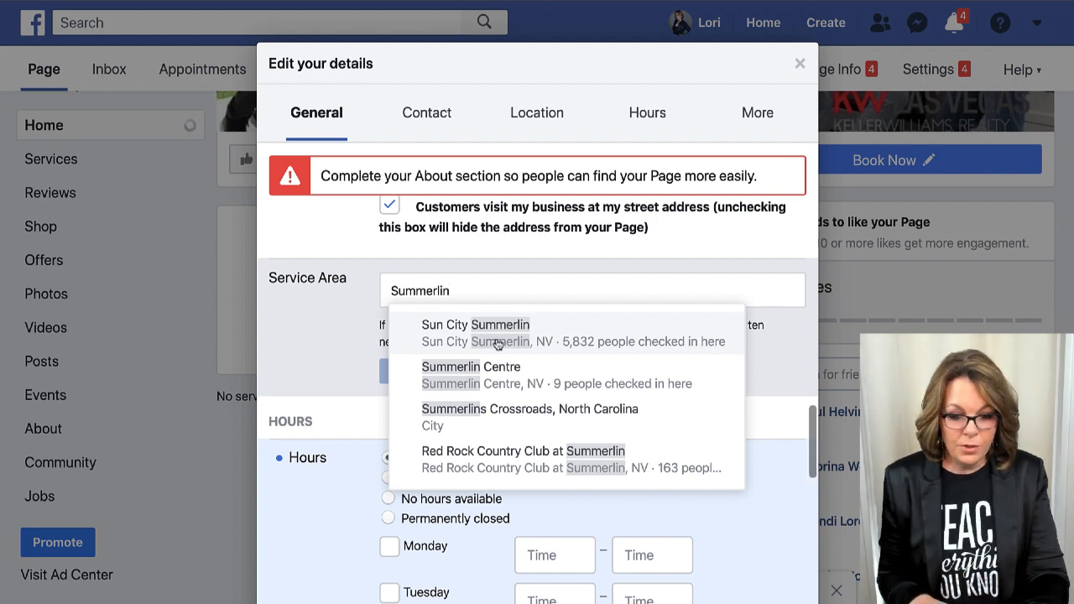
click(429, 324)
text(summ)
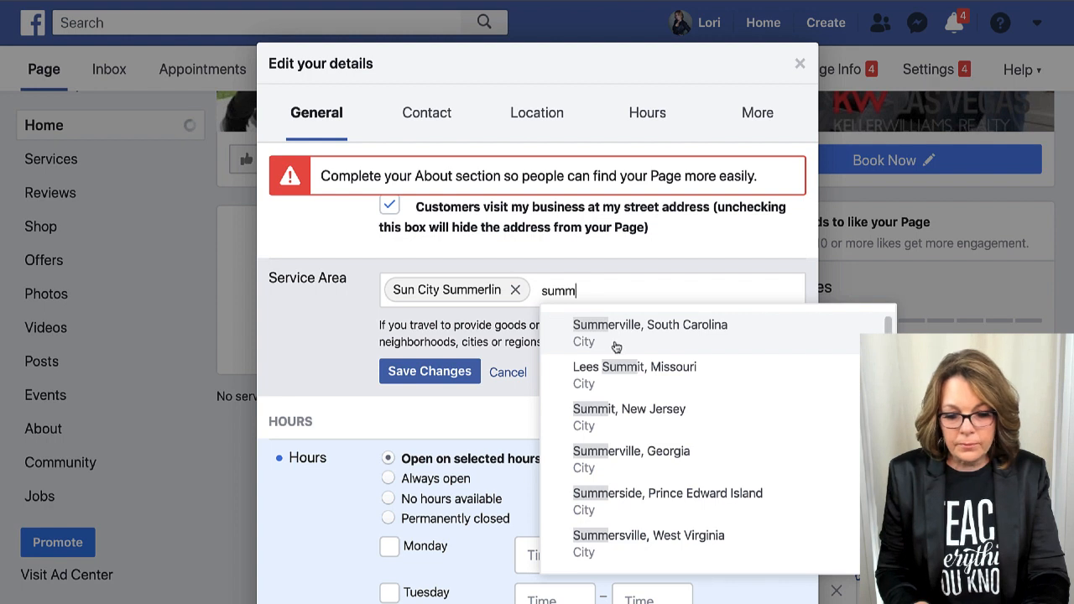
text(erlin)
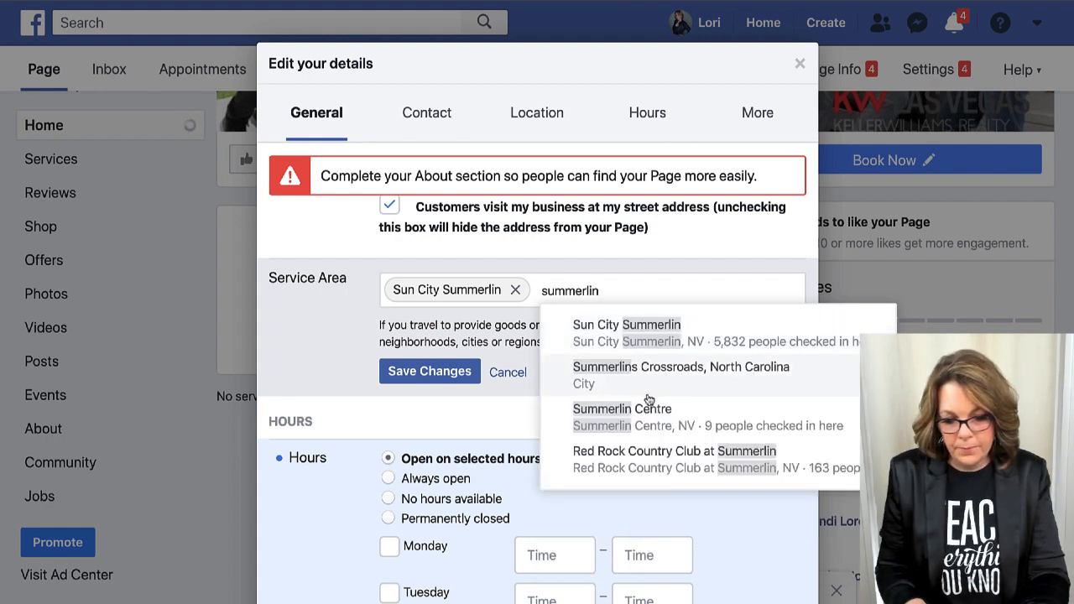
click(654, 413)
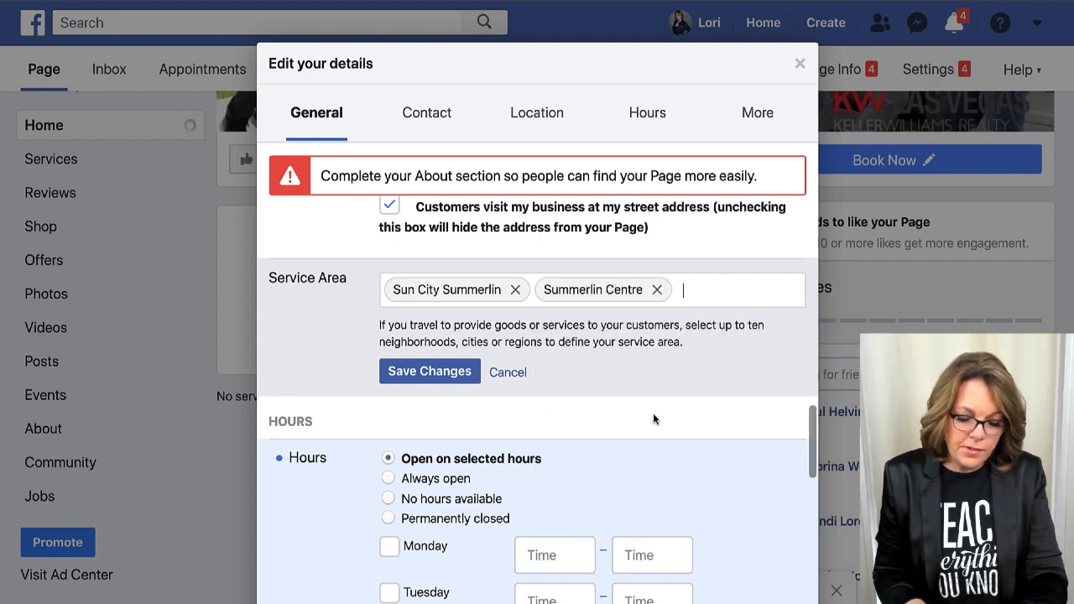
text(red roc)
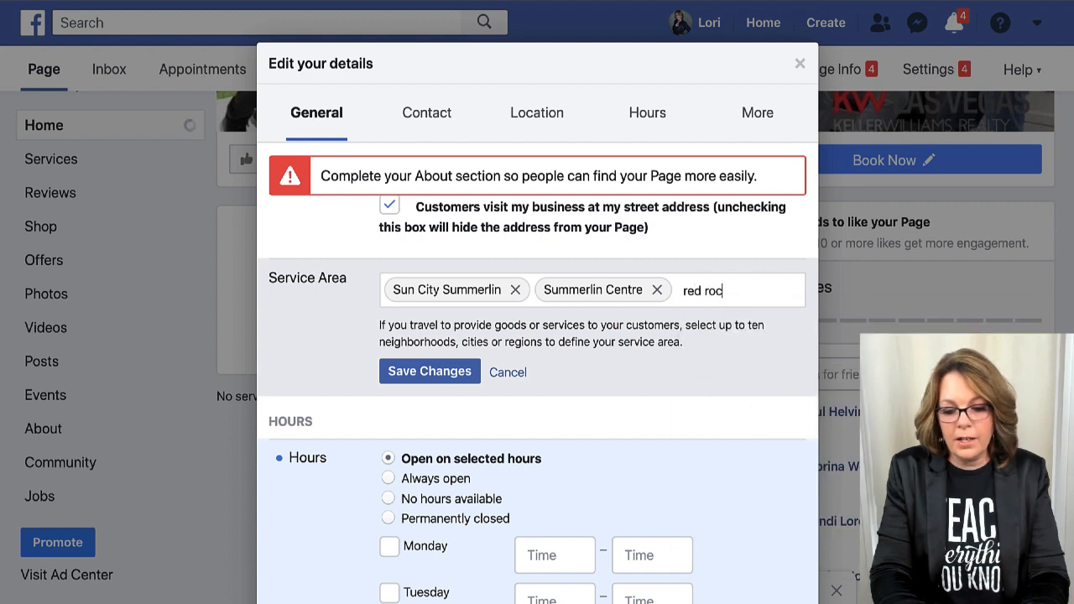
text(k country)
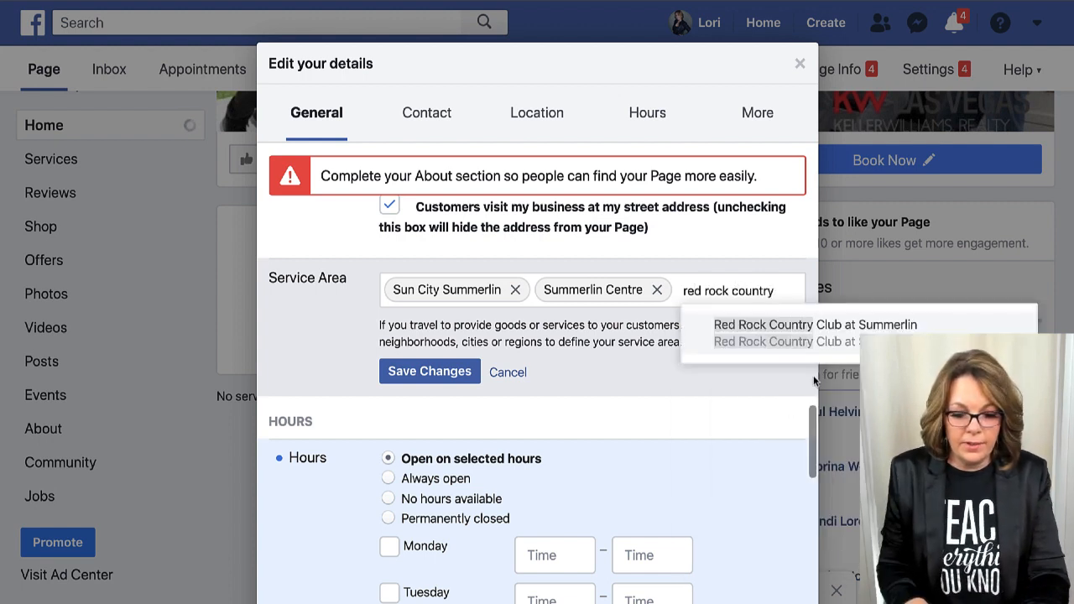
click(786, 325)
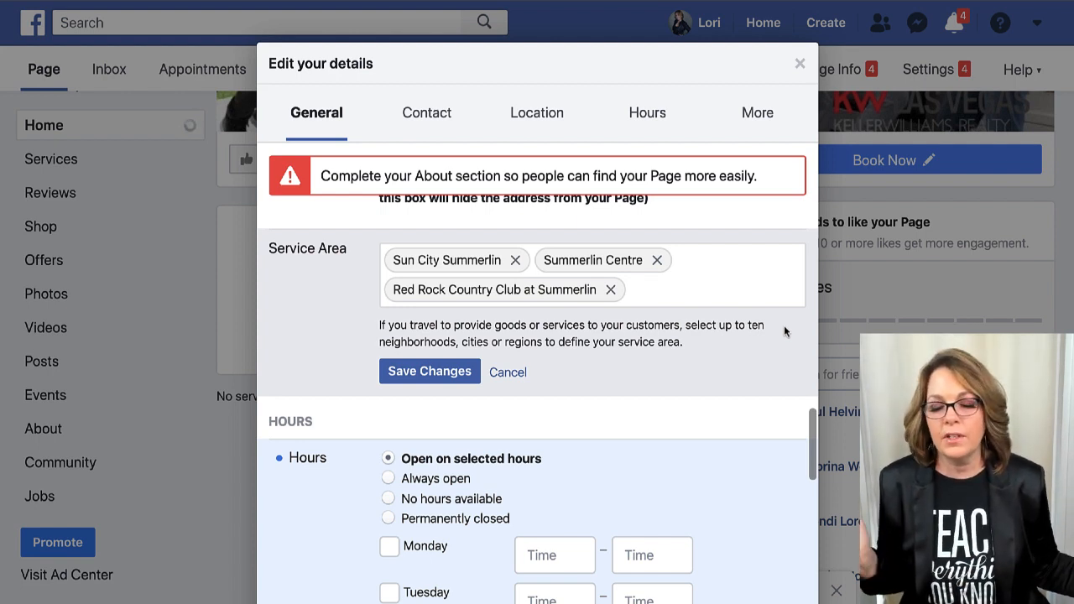
scroll(671, 319, down, 1)
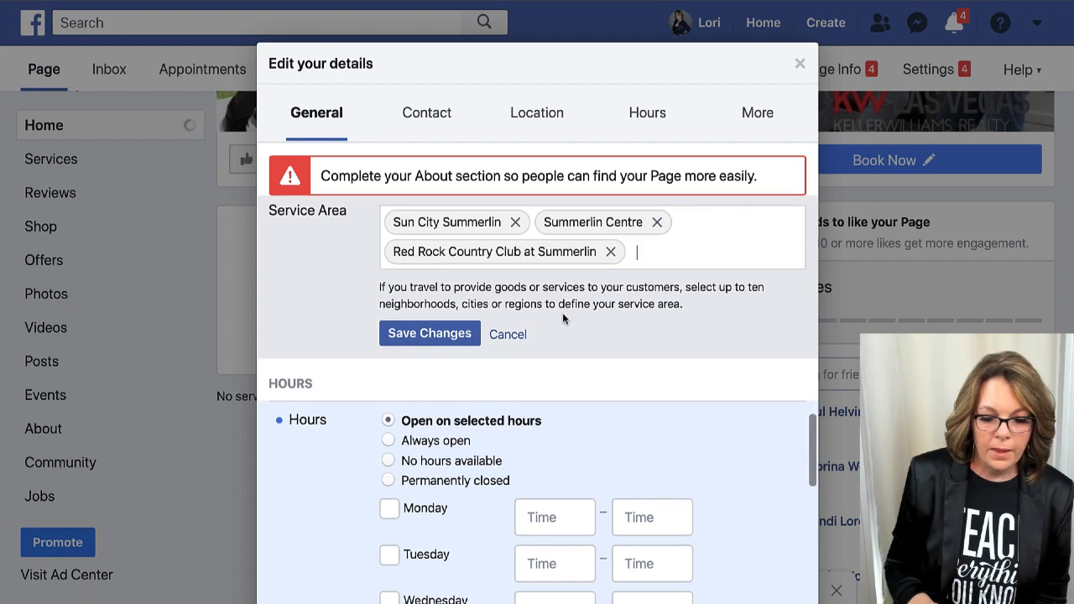
click(420, 335)
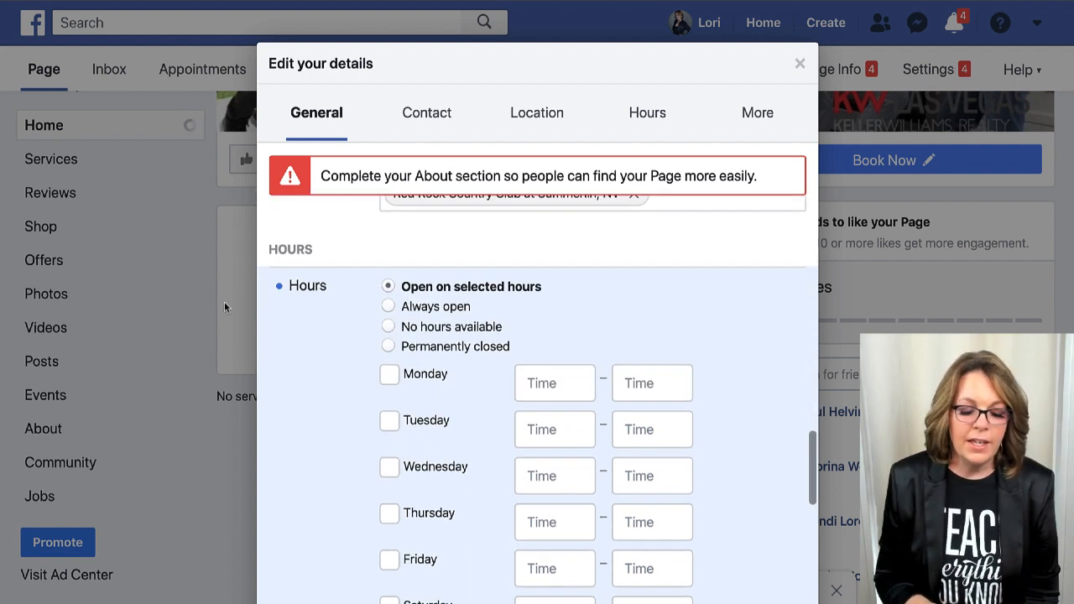
Set the page hours to Always open, then return to editing the Page description.
scroll(353, 273, down, 1)
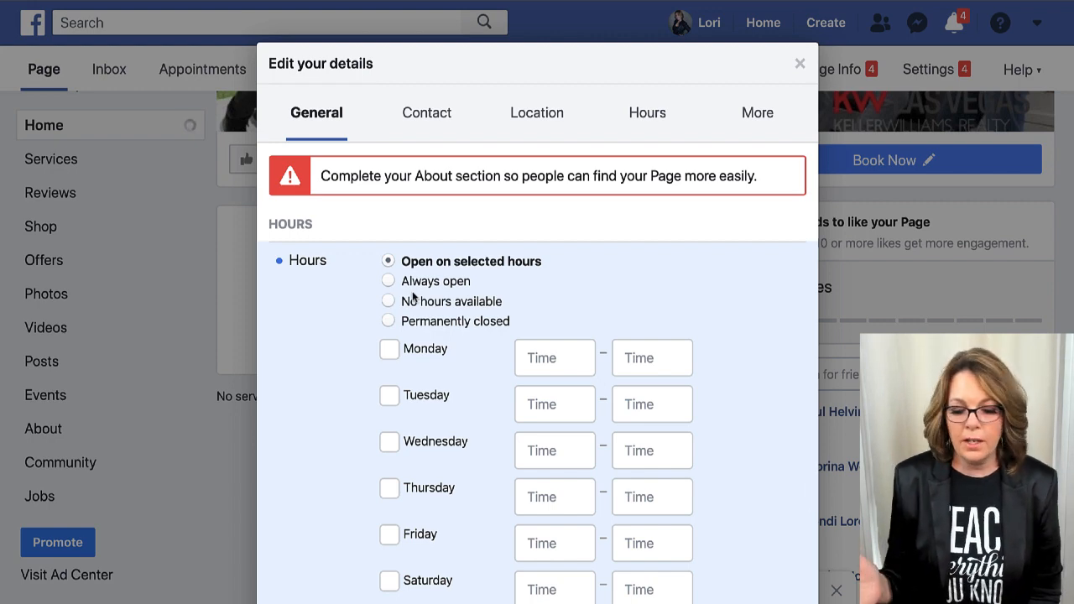
click(387, 282)
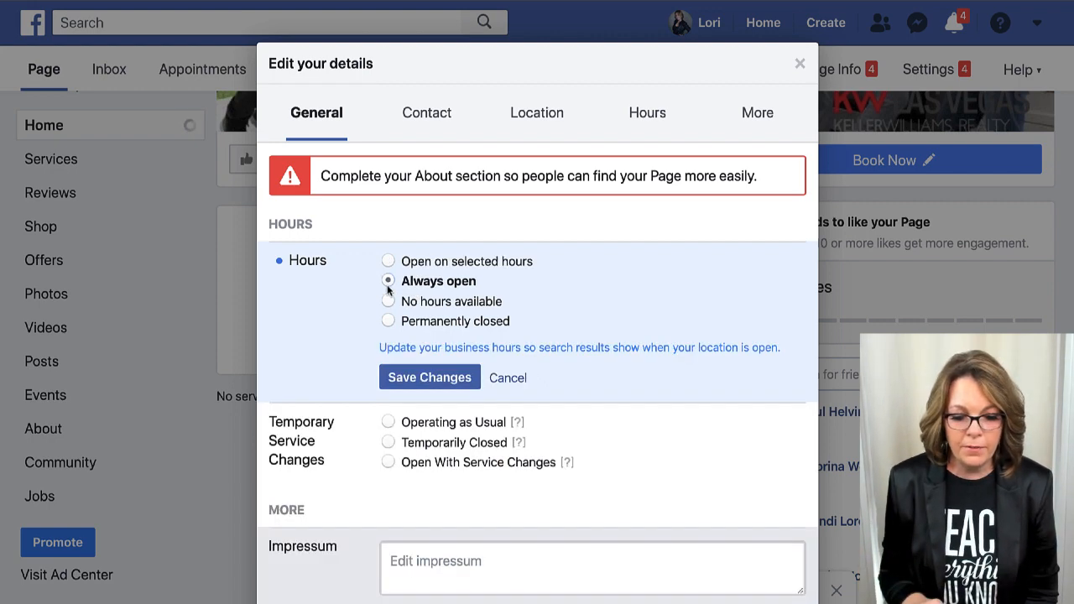
scroll(388, 286, down, 3)
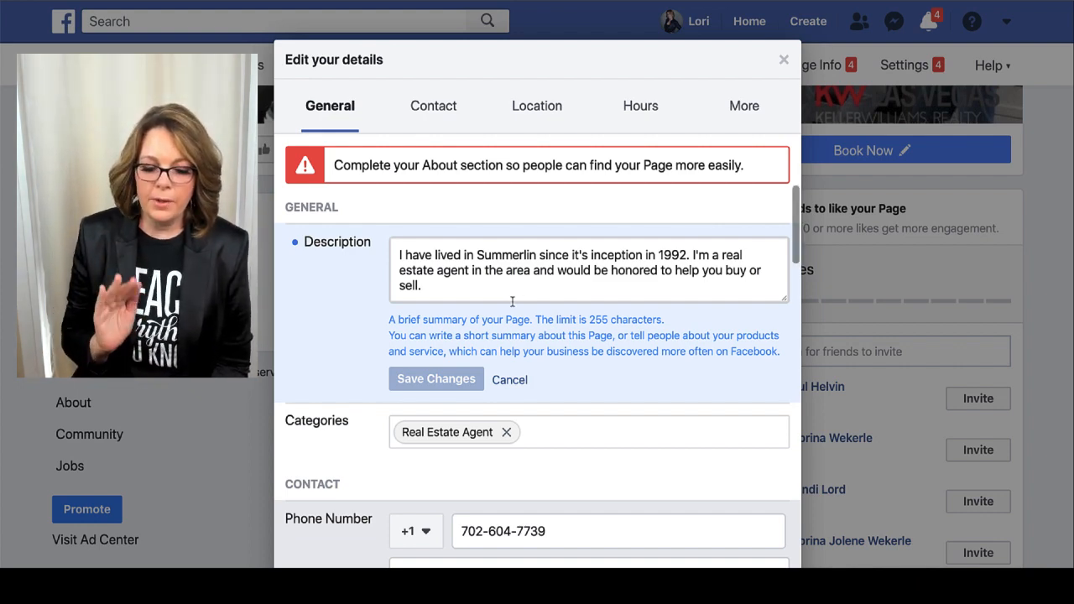
scroll(513, 303, down, 1)
scroll(513, 302, up, 1)
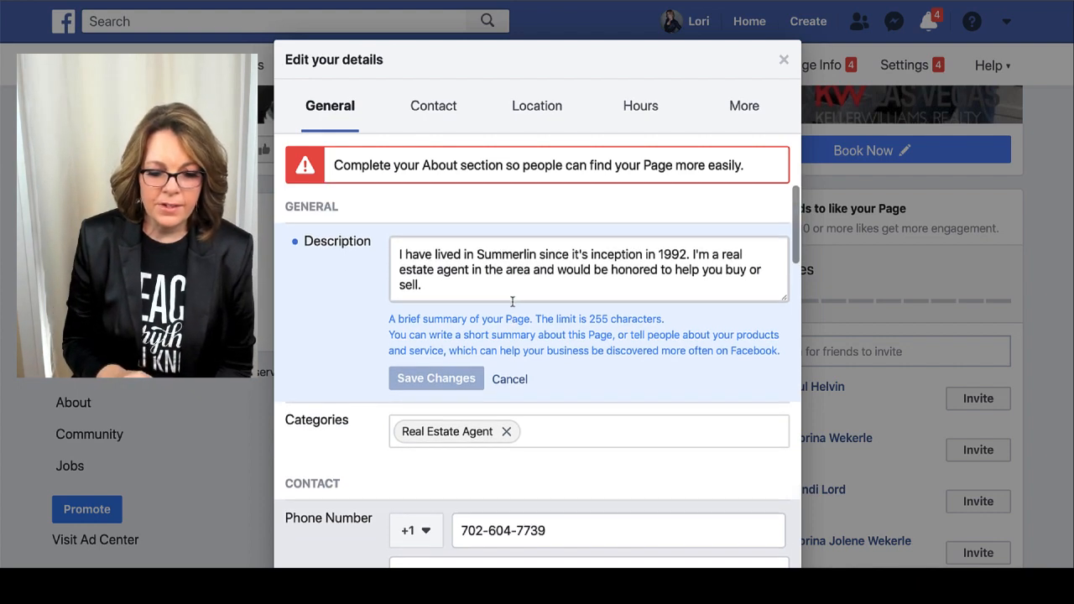
click(486, 284)
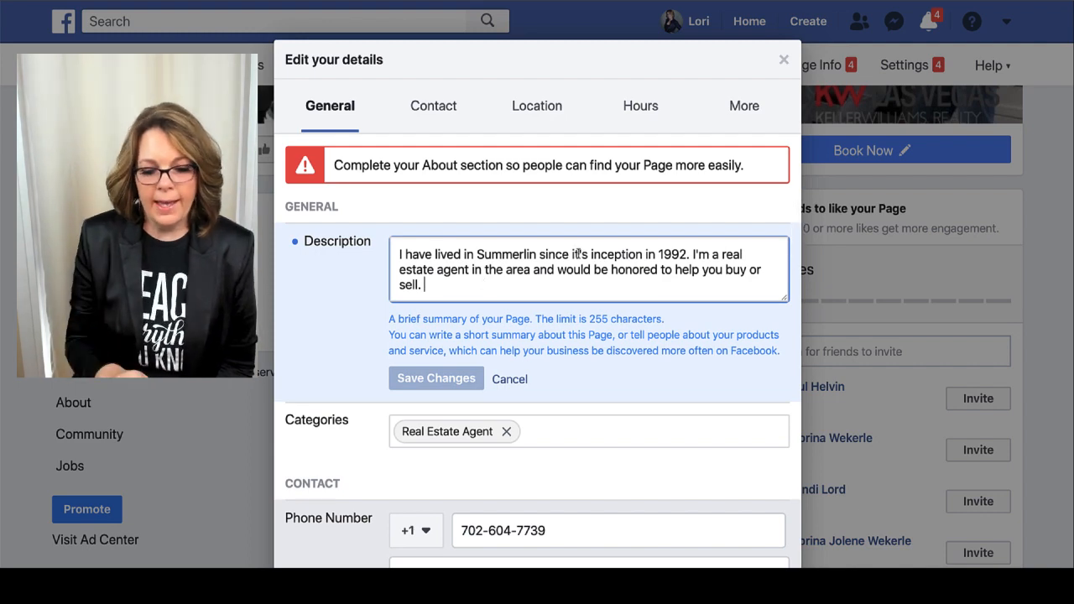
Close Edit your details with Discard Changes and return to the 03_KW_FB_Cvr cover design.
click(783, 59)
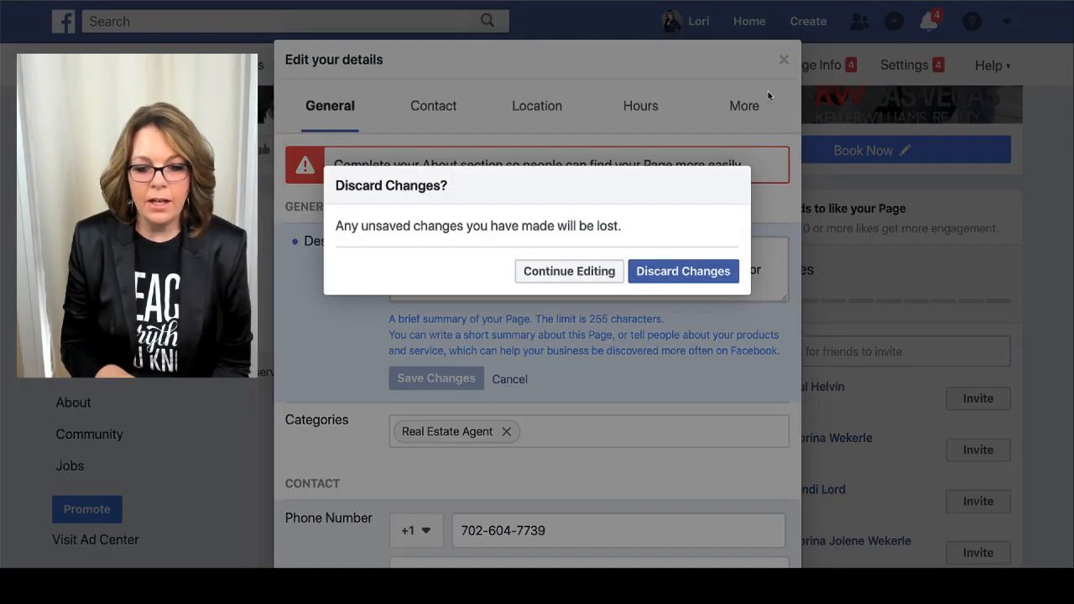
click(658, 291)
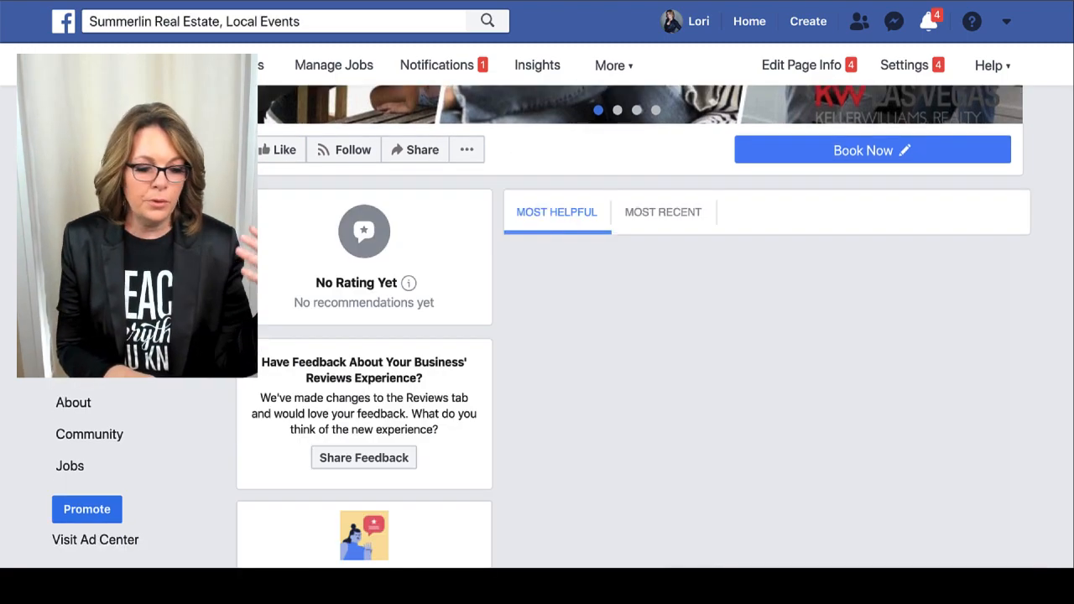
scroll(738, 339, up, 3)
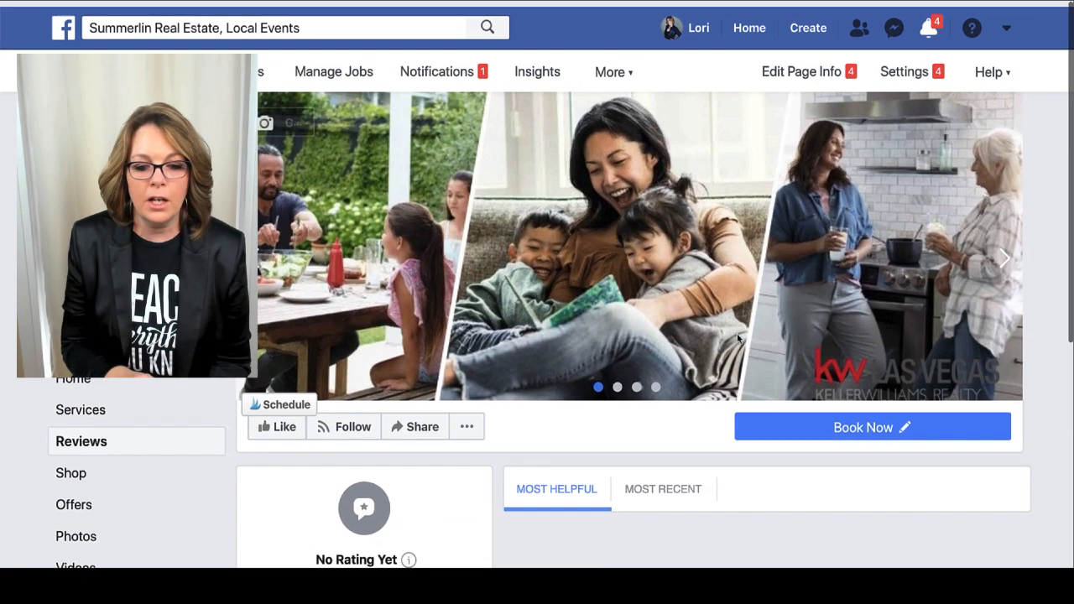
scroll(737, 339, down, 4)
scroll(738, 339, up, 2)
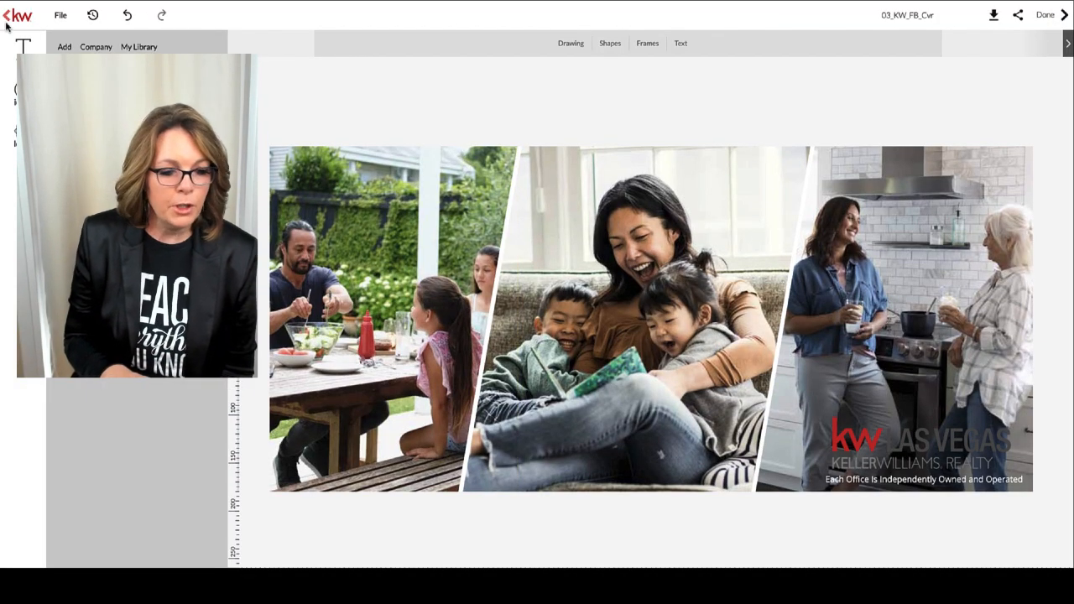
Exit the cover design editor and go to Settings from the profile menu.
click(10, 18)
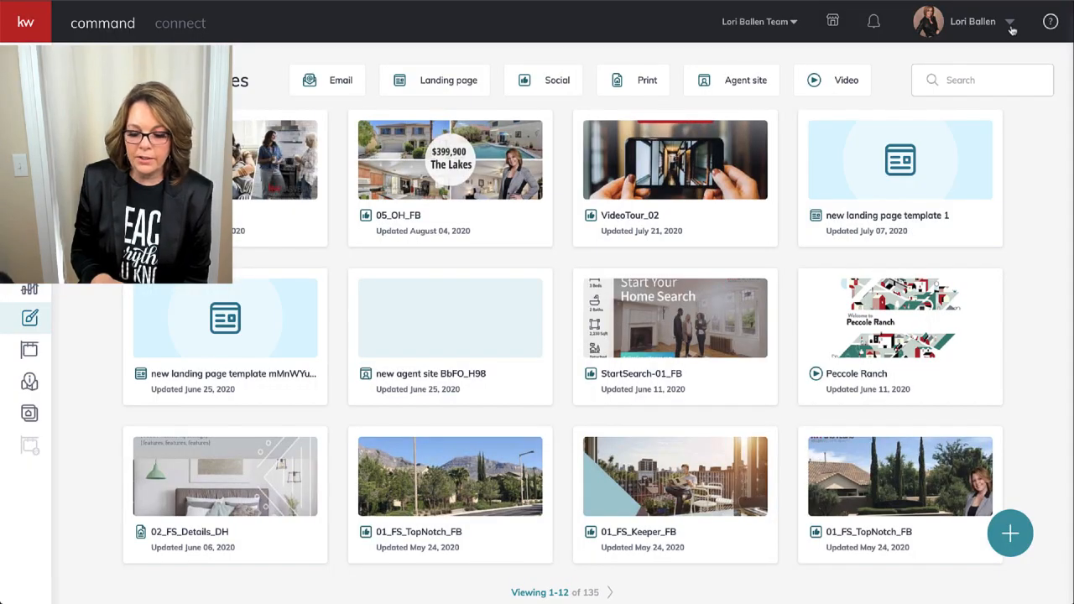
click(1010, 25)
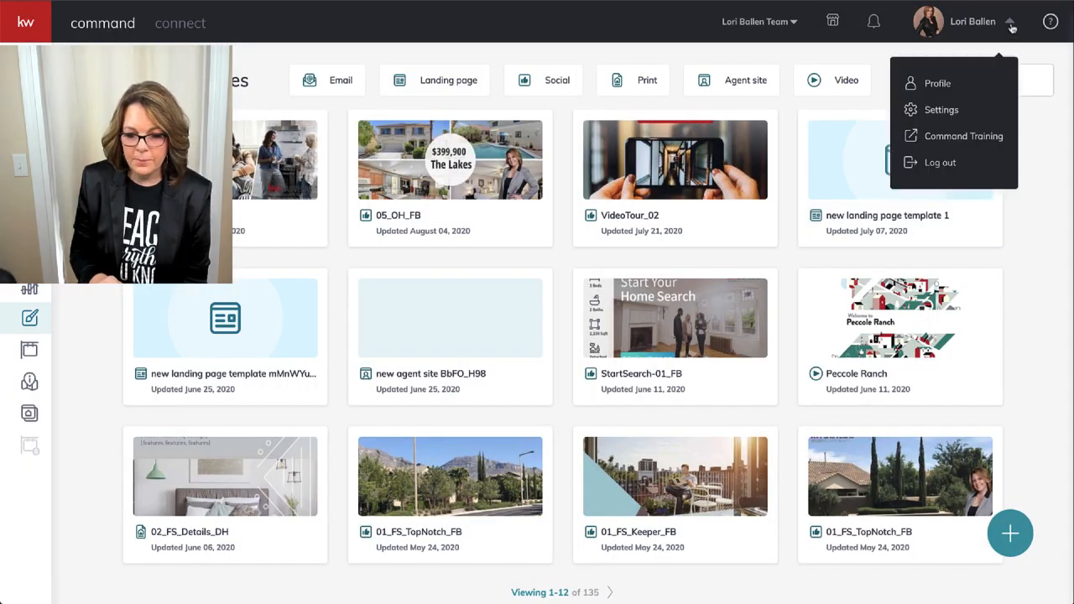
click(963, 112)
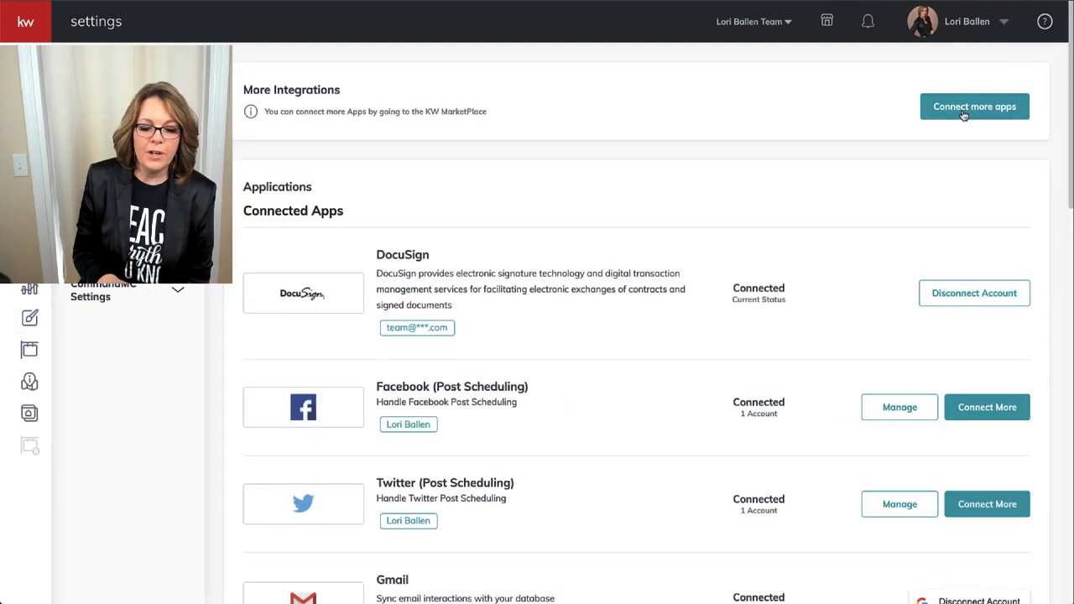
Choose Connect More on the Facebook (Post Scheduling) connected app.
scroll(965, 115, down, 2)
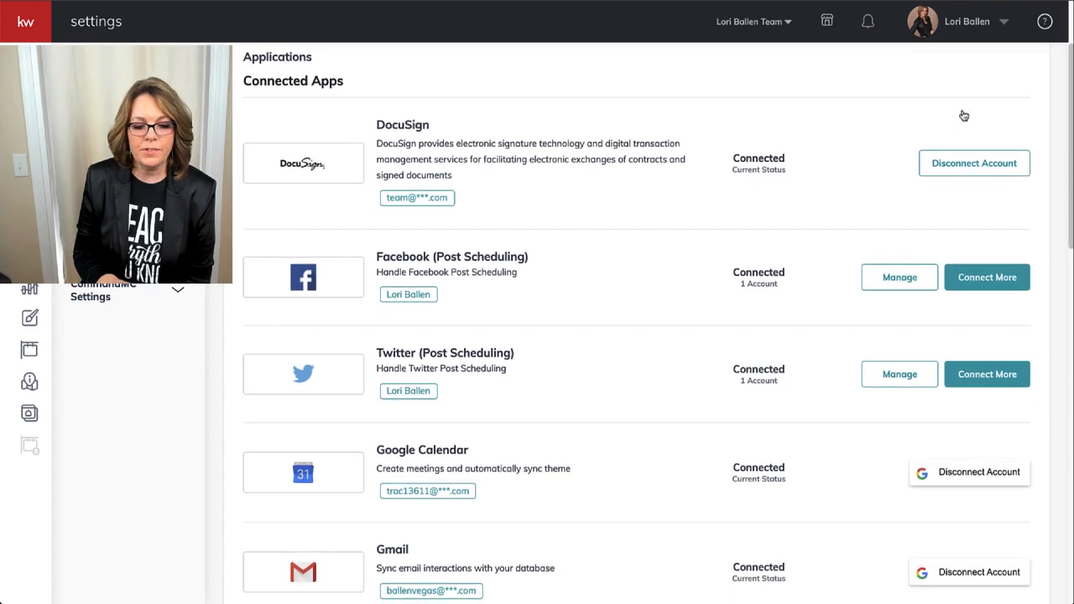
scroll(964, 113, down, 1)
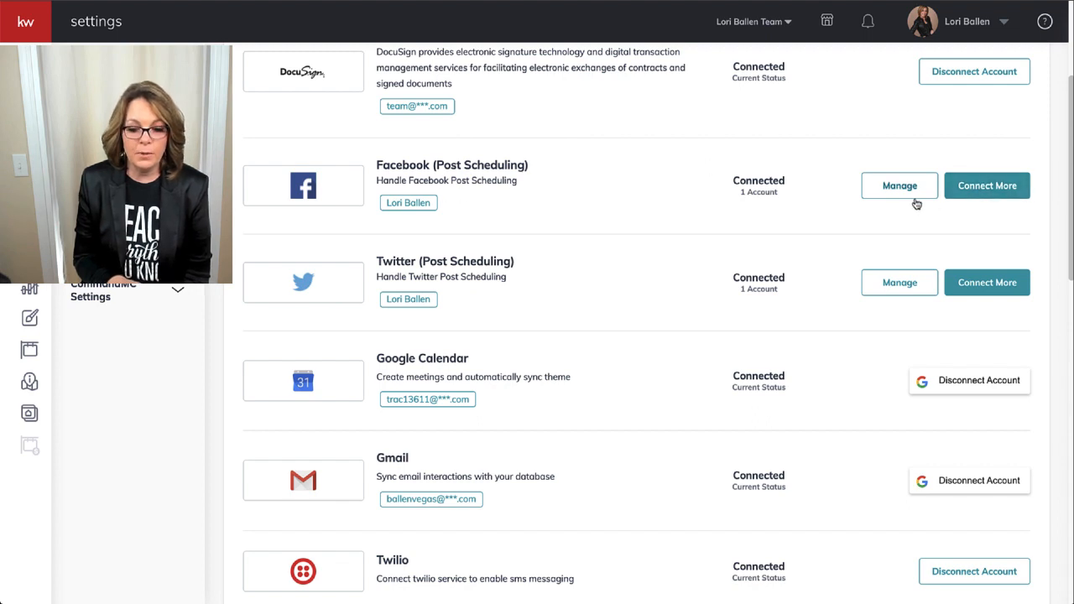
click(994, 190)
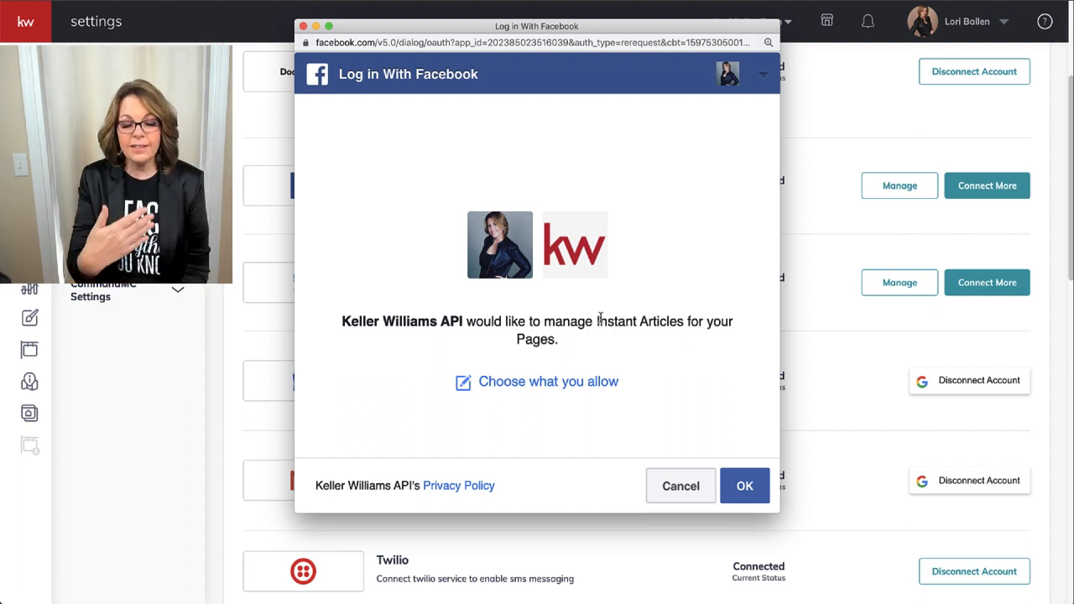
Approve the Keller Williams API permission request in the Facebook login popup.
scroll(543, 400, down, 1)
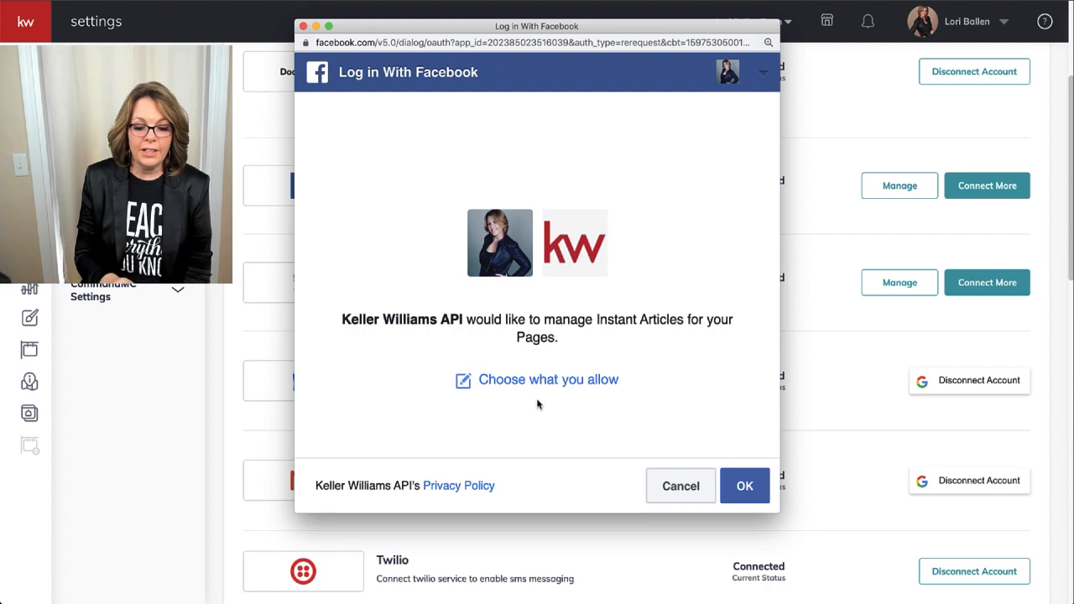
click(745, 487)
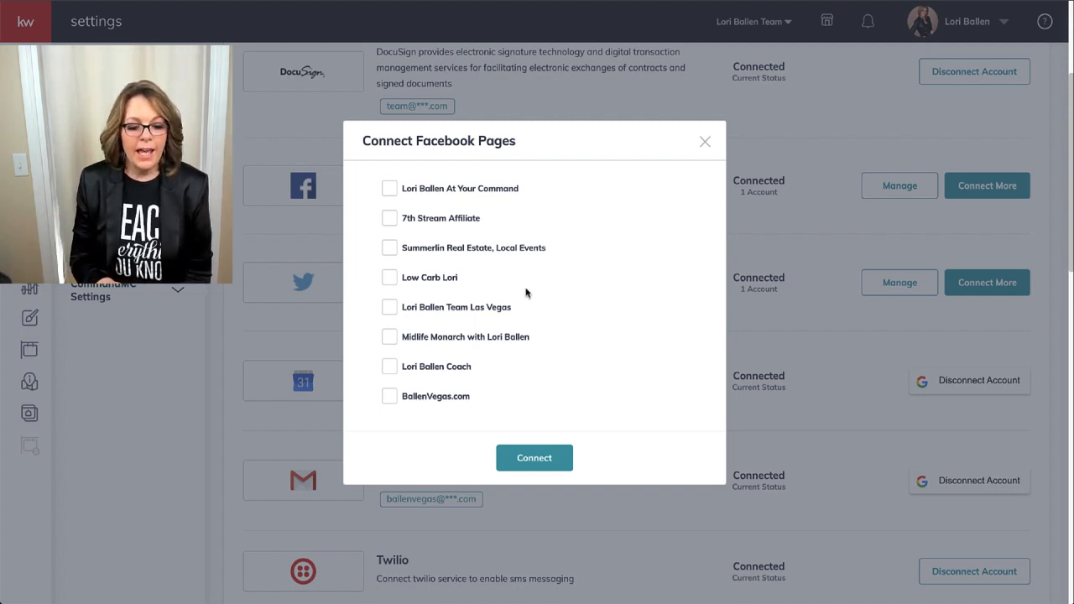
Dismiss the Connect Facebook Pages dialog without connecting and review the Connected Apps list.
click(705, 142)
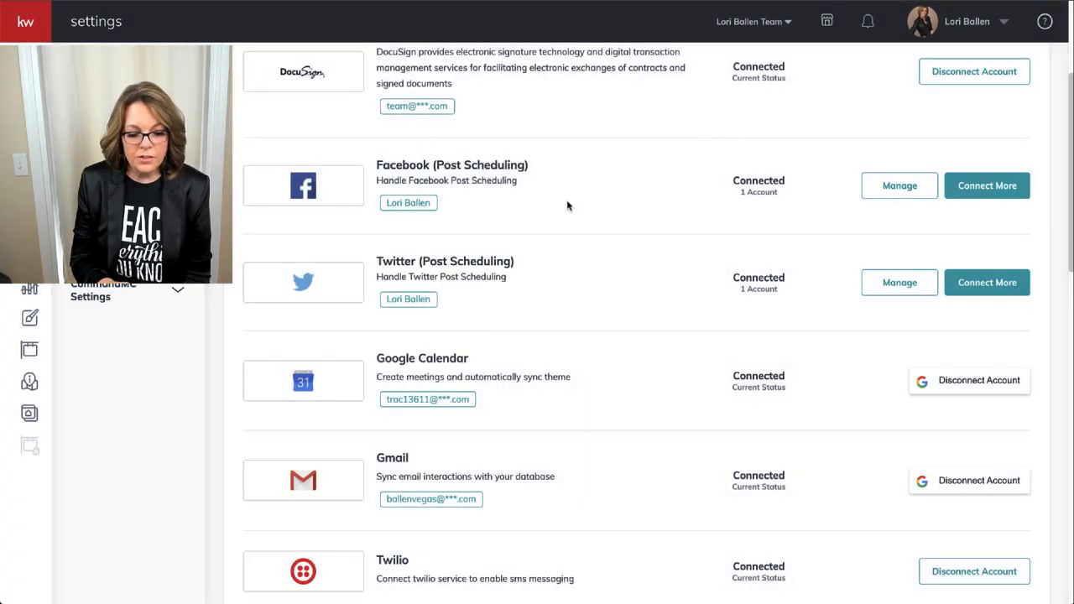
scroll(567, 206, down, 9)
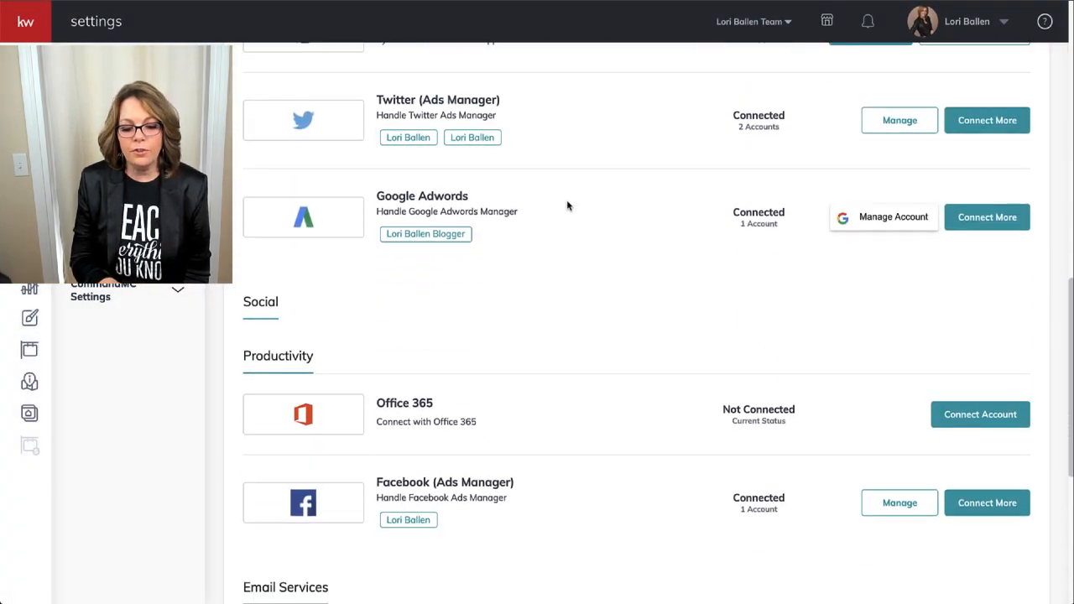
scroll(567, 206, down, 3)
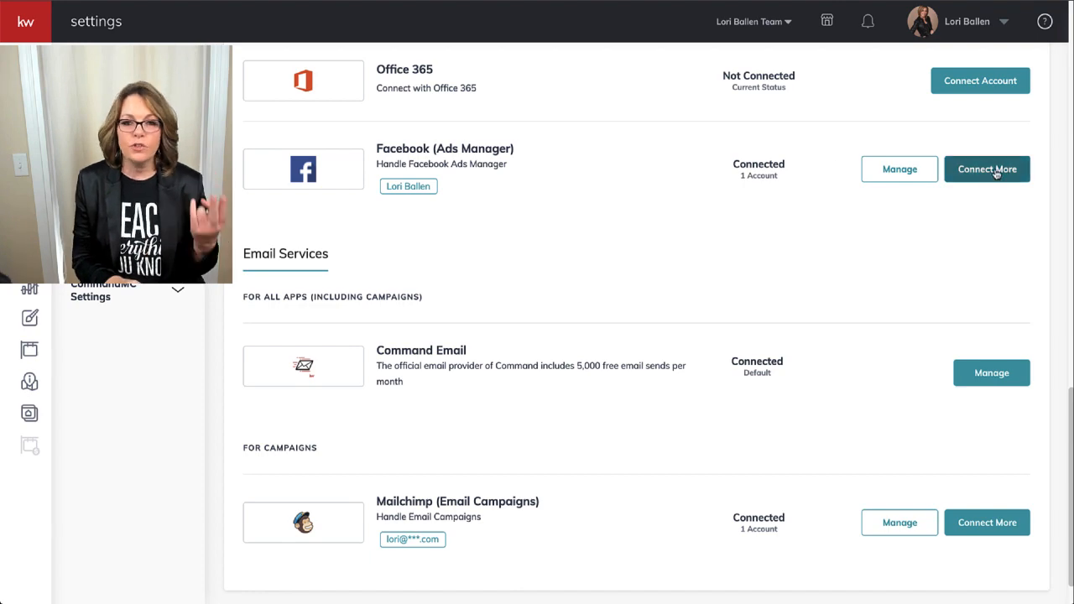
scroll(800, 291, down, 1)
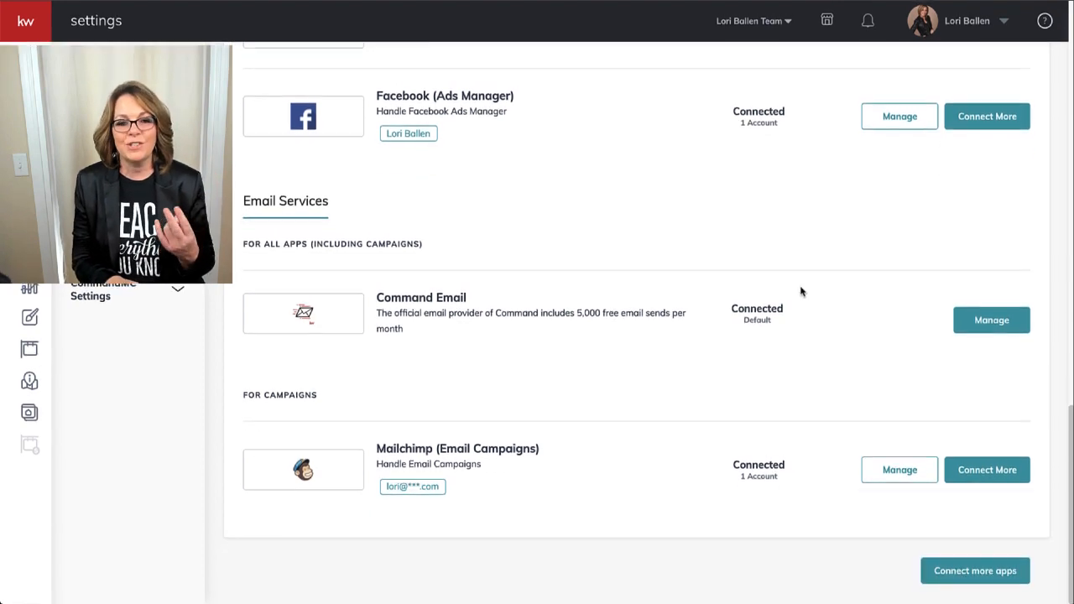
scroll(801, 291, up, 2)
scroll(801, 291, up, 15)
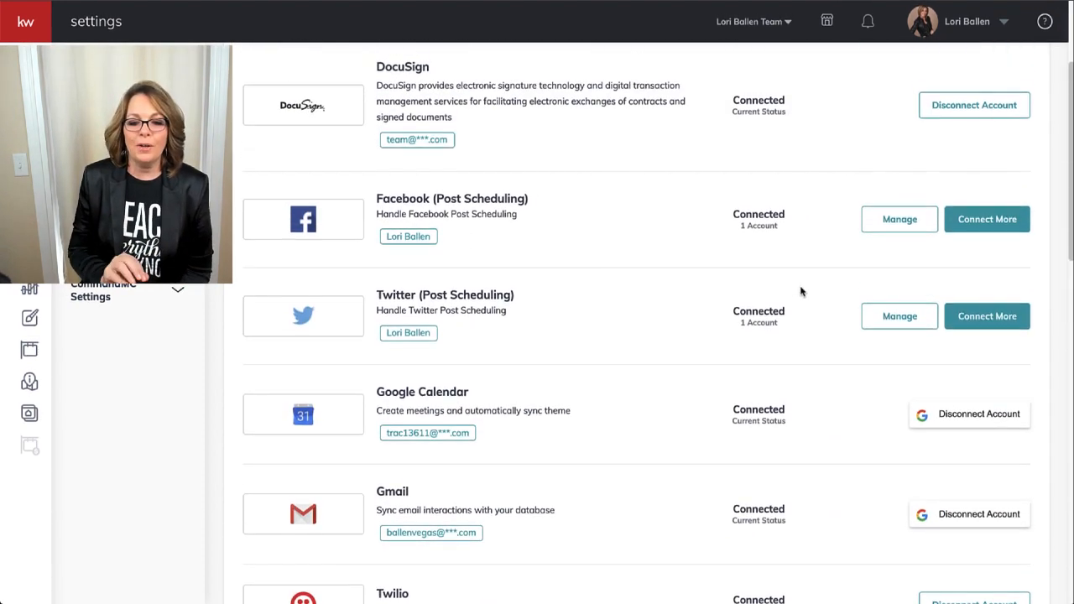